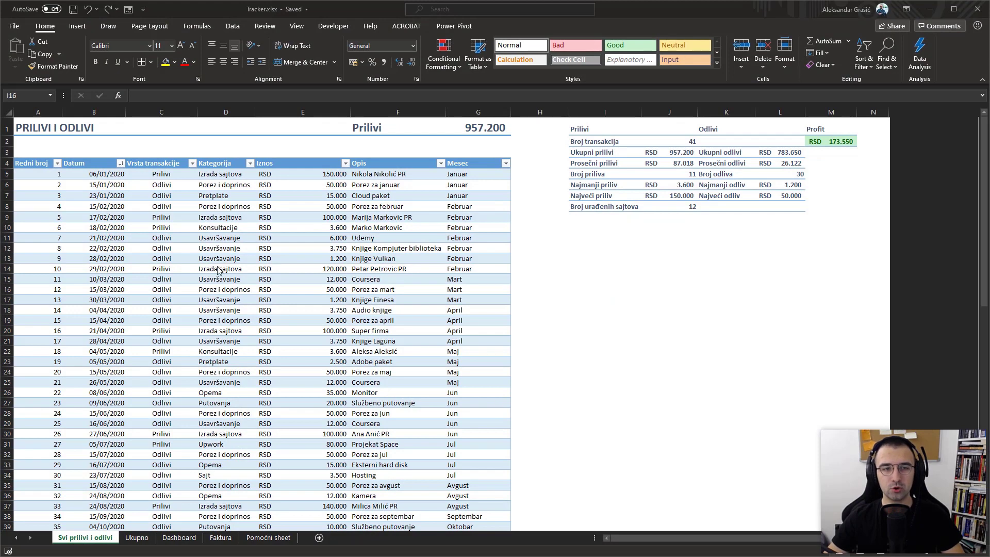
- Insert a new blank worksheet and drag its tab to the end, after Pomoćni
click(177, 223)
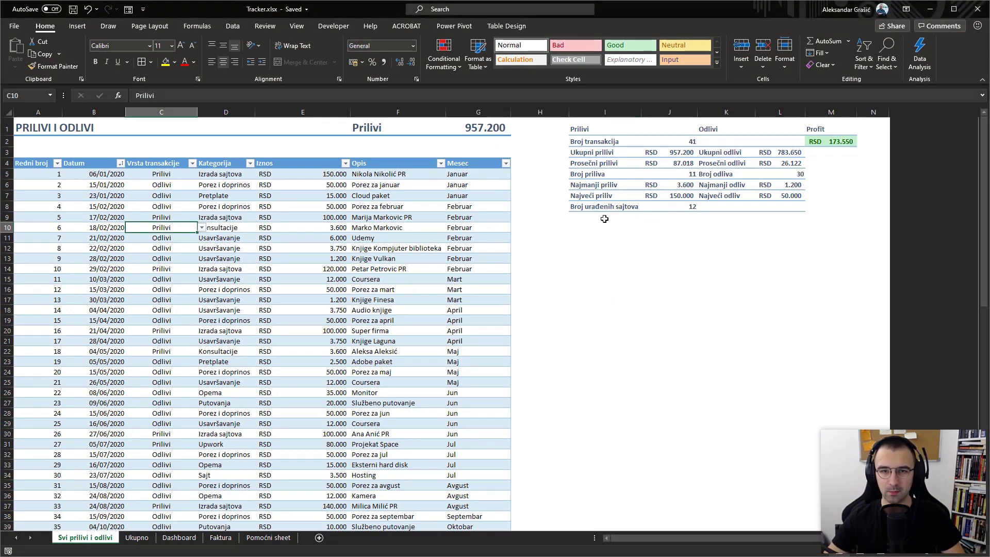
click(657, 267)
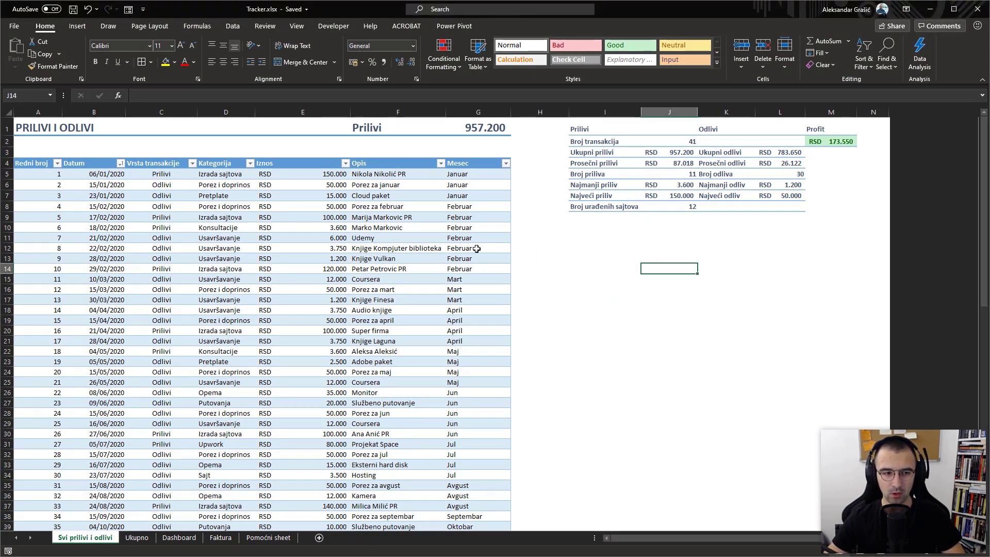
click(319, 538)
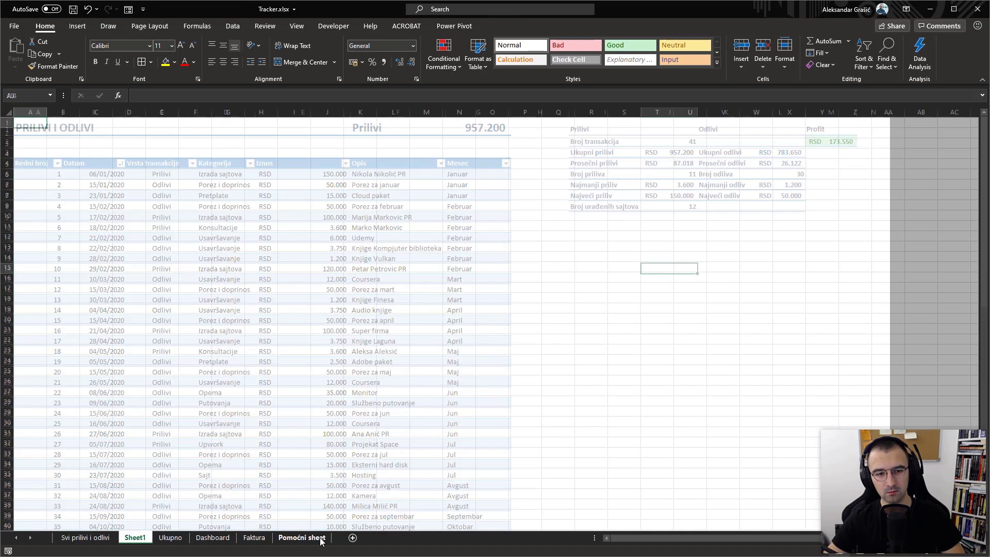
drag(131, 542, 335, 536)
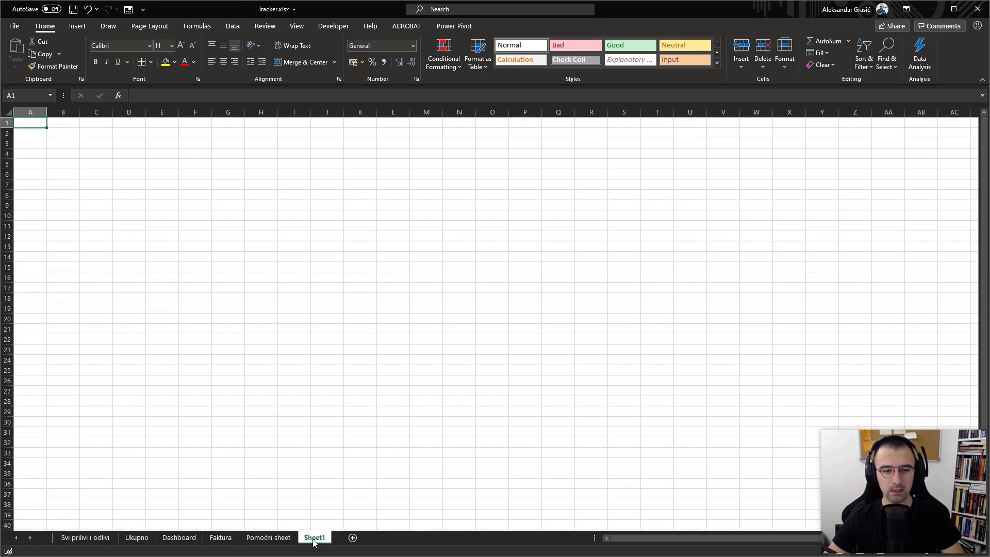
- Rename the new sheet to '1Svi priliv i odlivi'
right_click(313, 539)
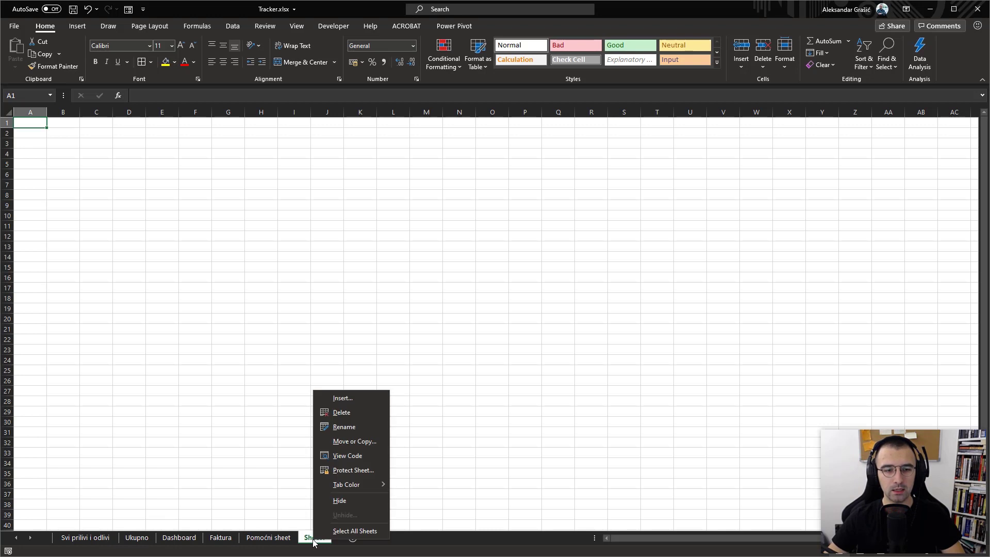
click(340, 427)
text(1Svi pril)
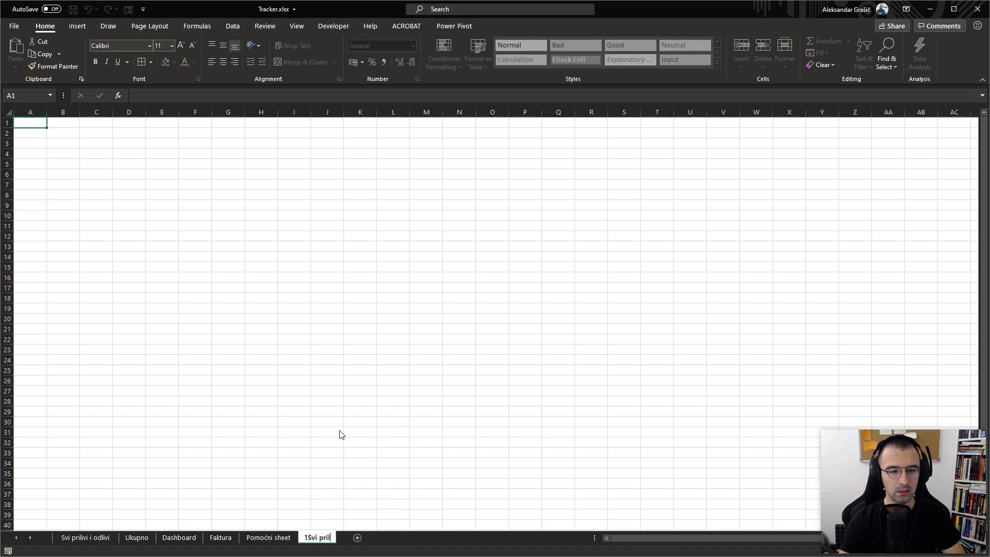
text(iv i odlivi)
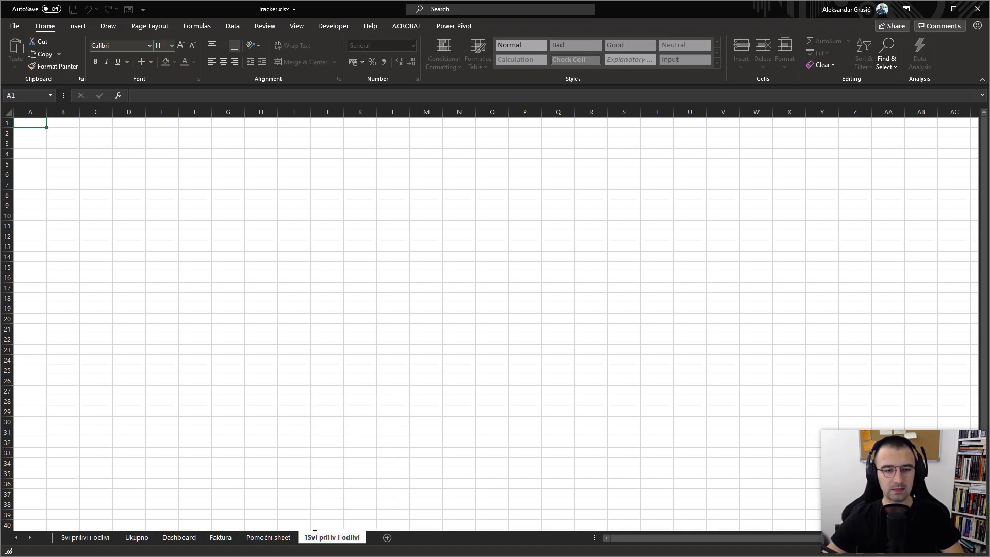
click(345, 496)
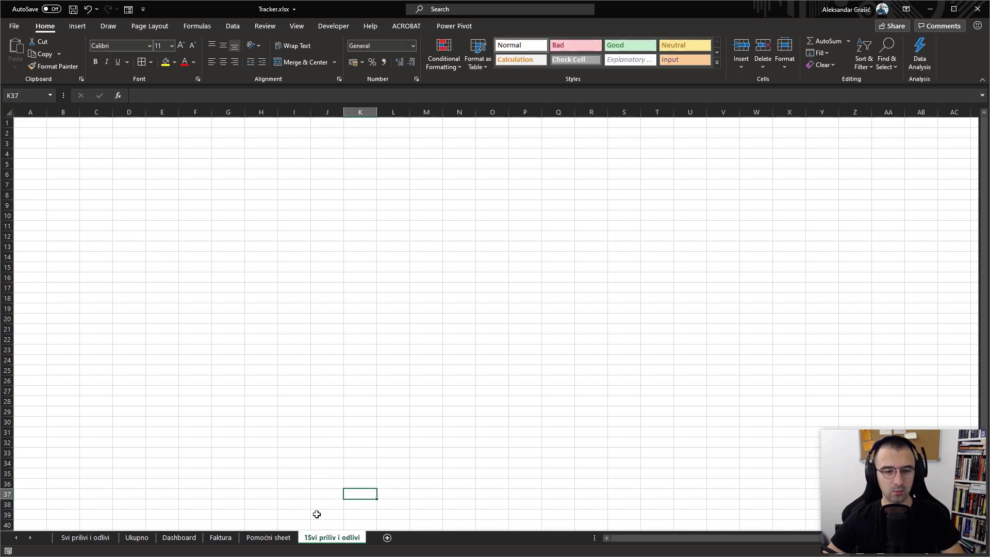
- Compare with the Svi prilivi i odlivi sheet, then return to the empty sheet at cell H12
click(89, 538)
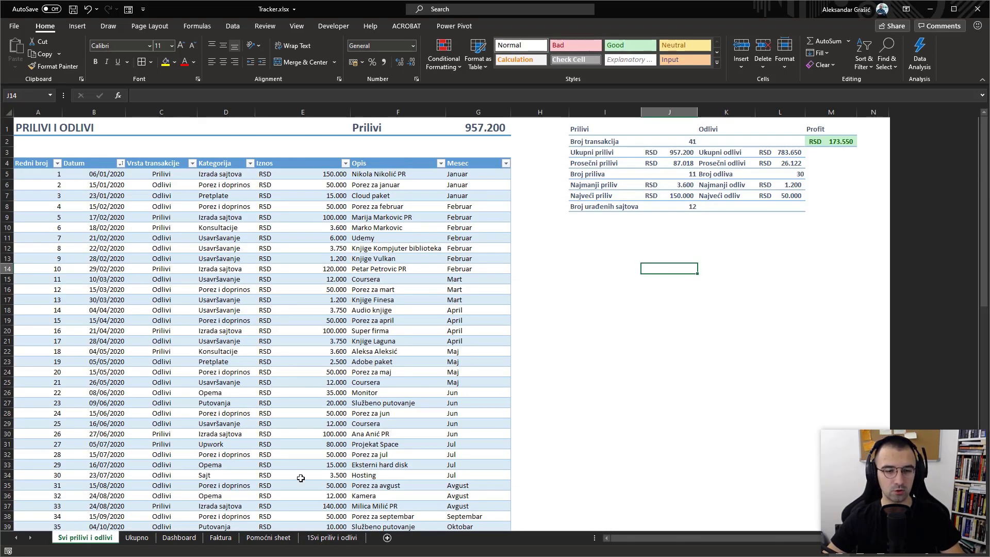
click(330, 537)
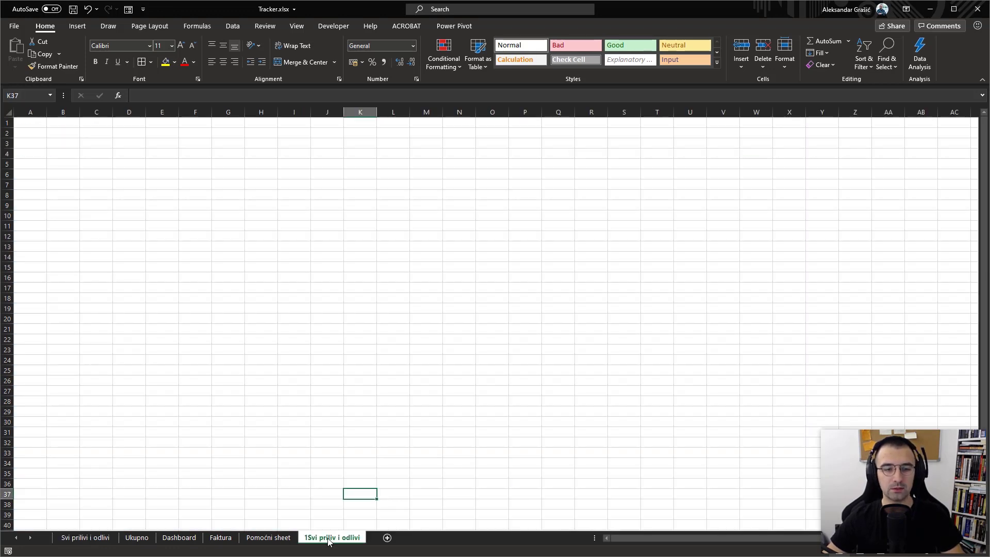
click(246, 286)
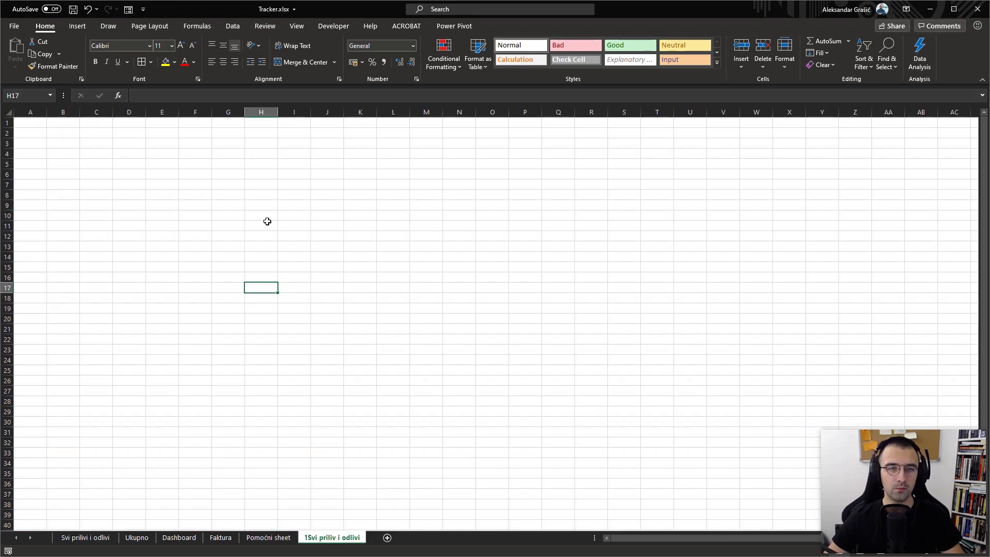
click(86, 537)
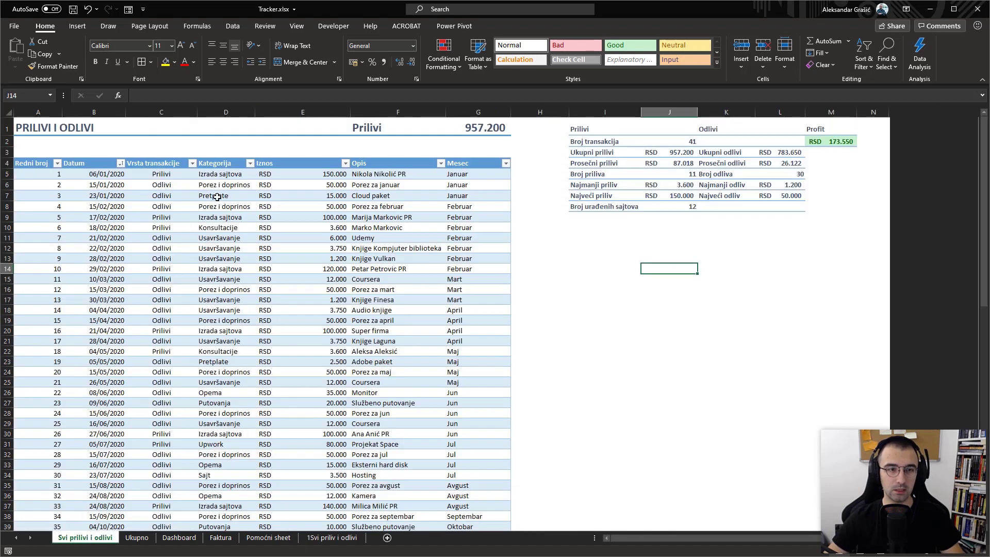
click(328, 538)
click(265, 236)
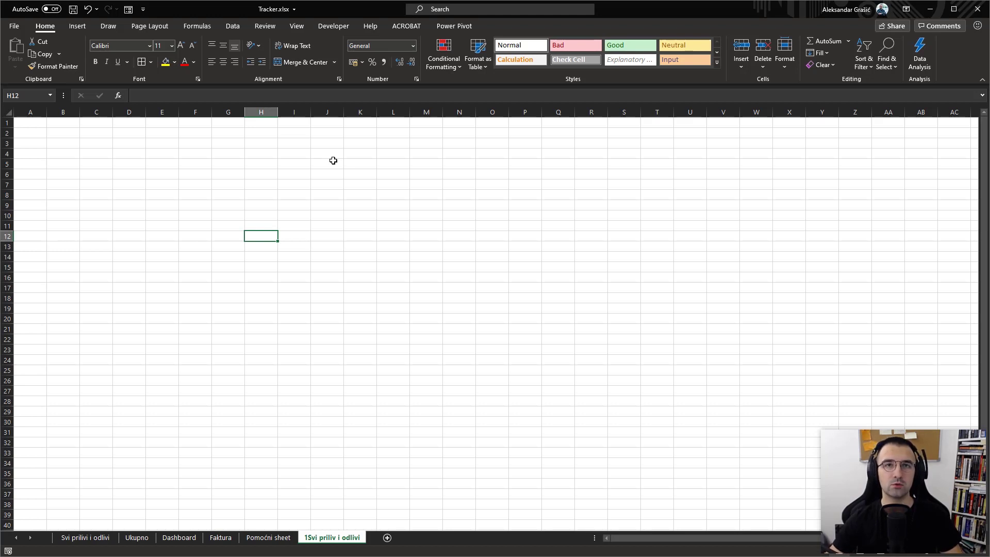
- Open the signed-in account flyout from the title bar
click(856, 13)
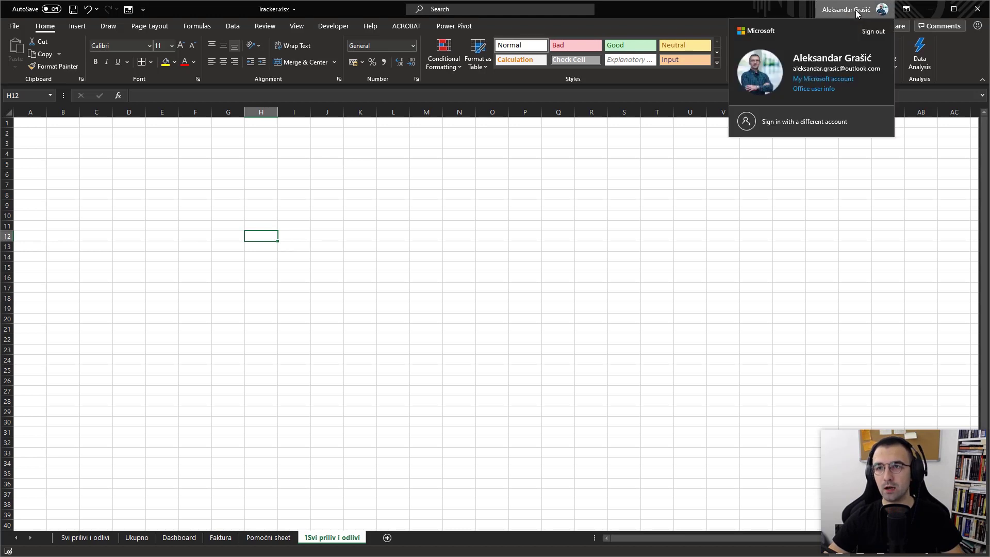
- Dismiss the account flyout, select cell H5 on the empty sheet, and open the File backstage
click(777, 218)
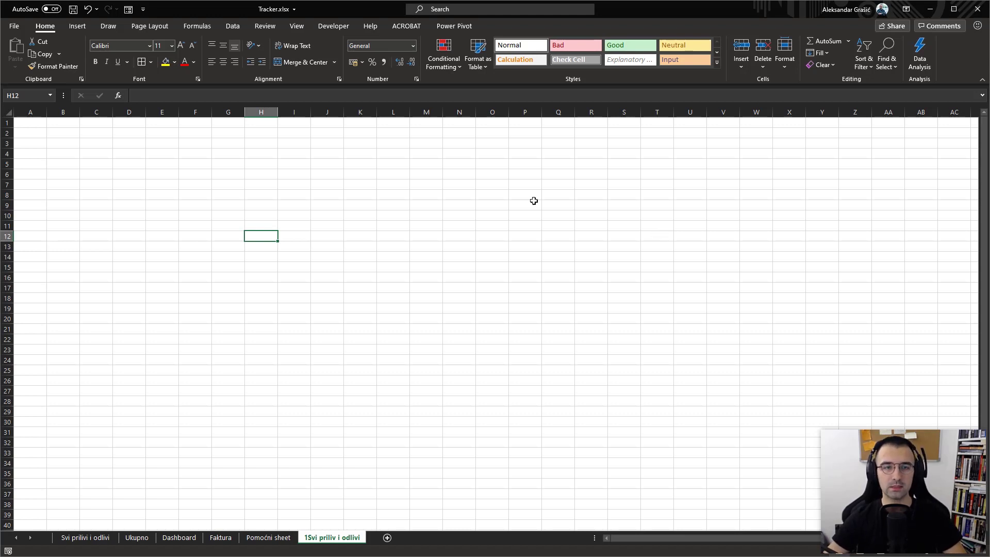
click(405, 158)
click(267, 167)
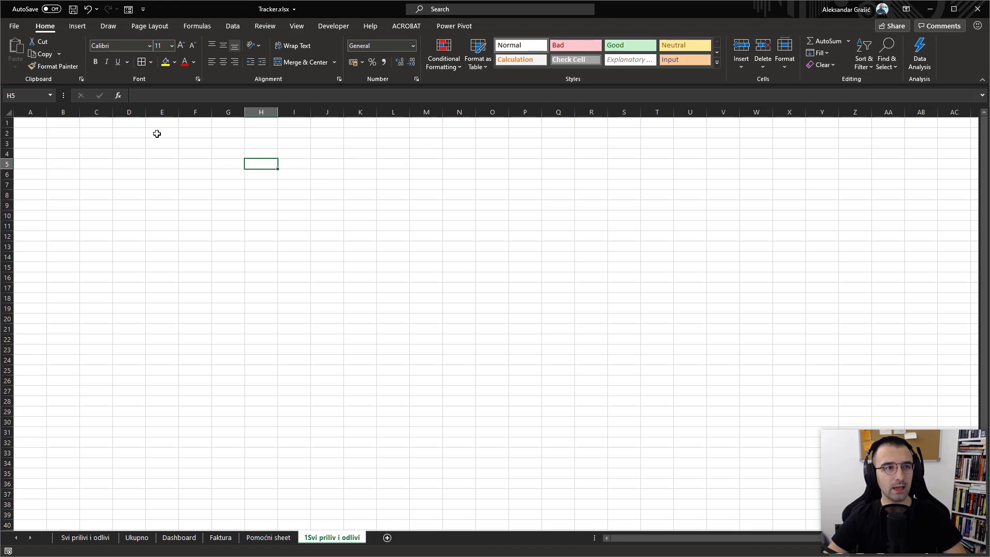
click(18, 28)
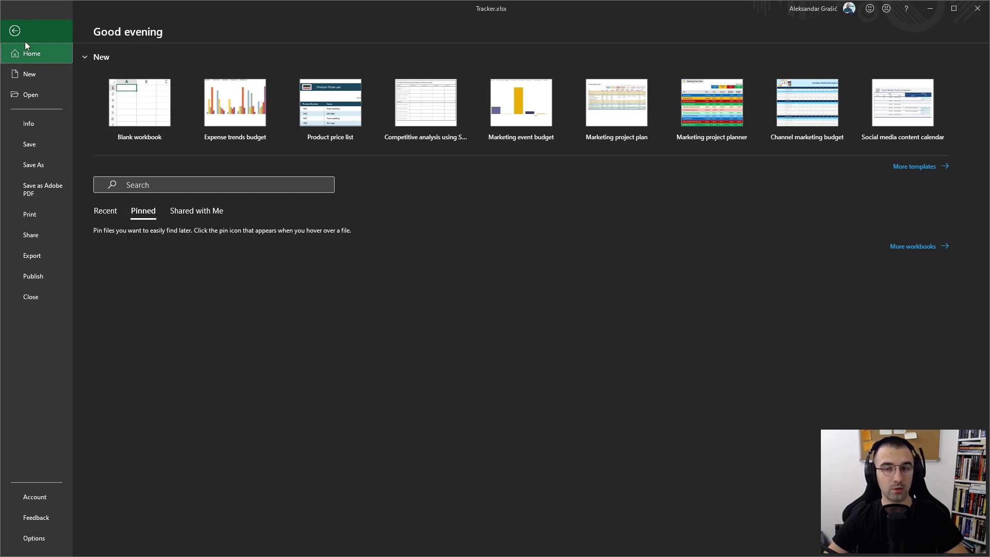
click(27, 60)
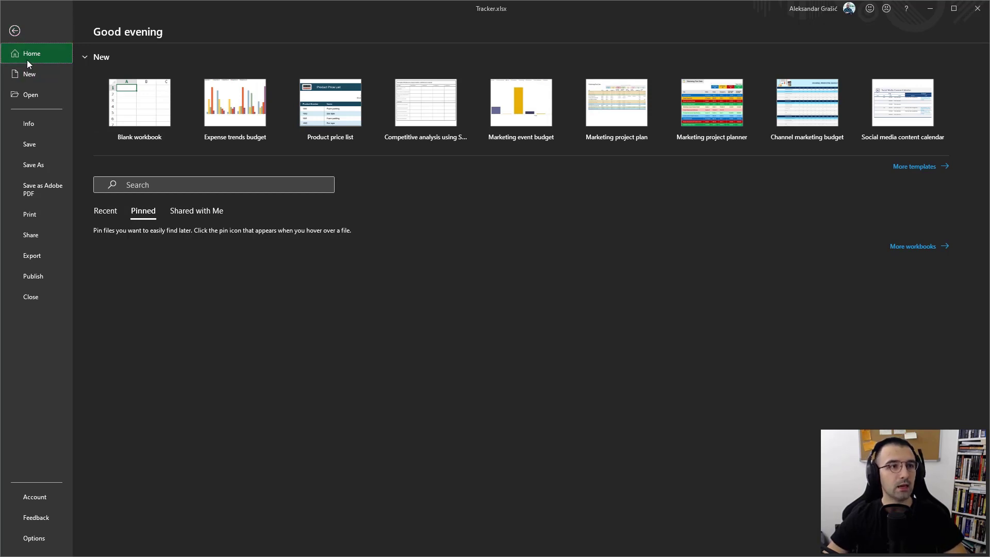
click(13, 30)
click(13, 30)
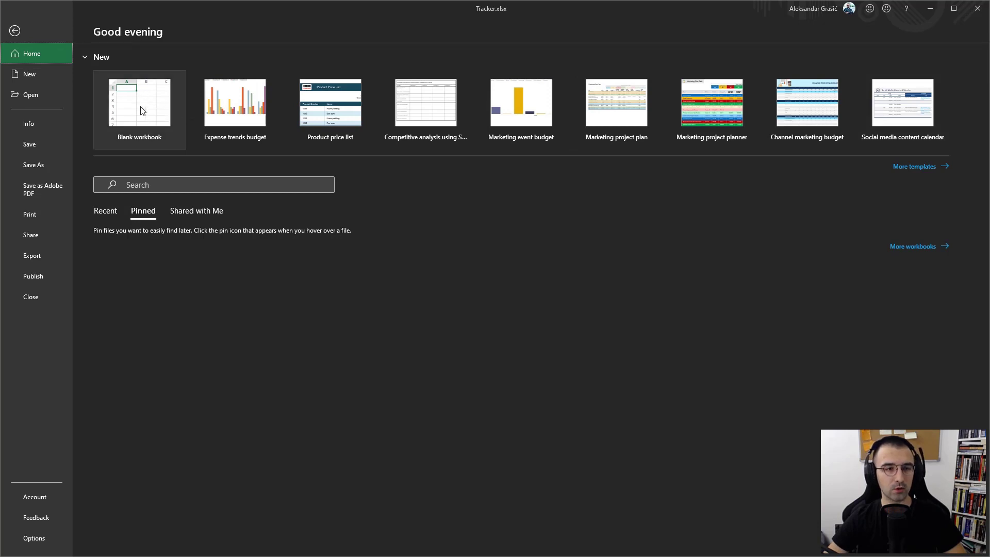
click(15, 32)
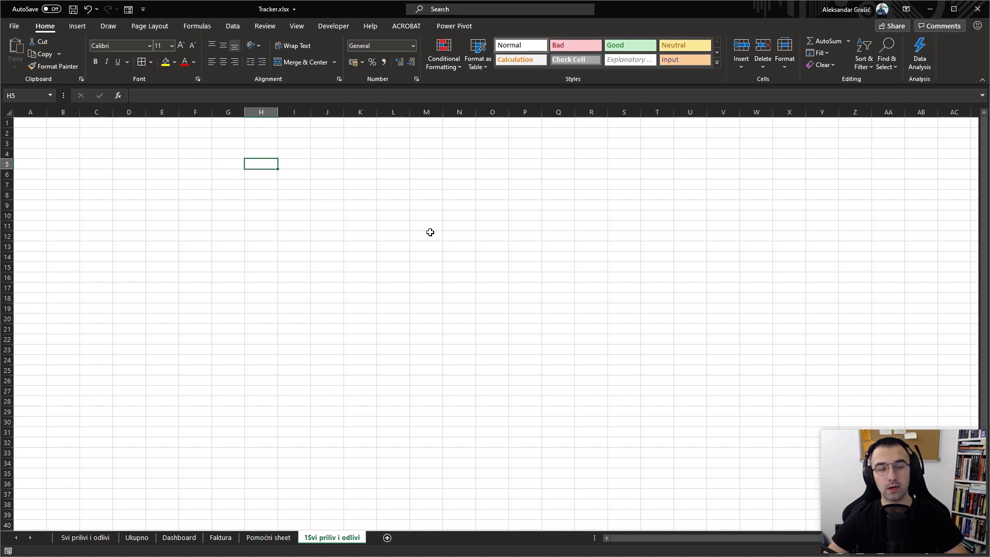
click(14, 25)
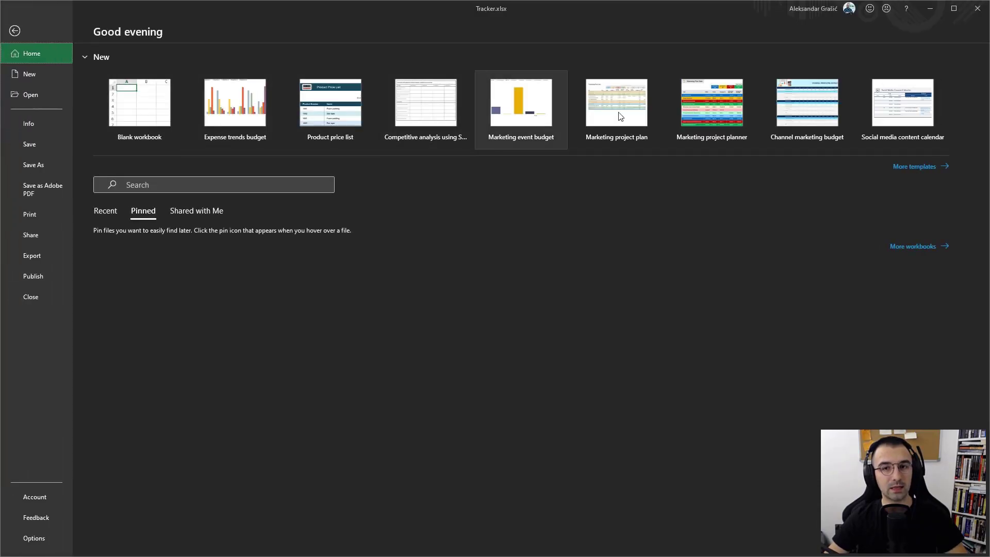
click(914, 166)
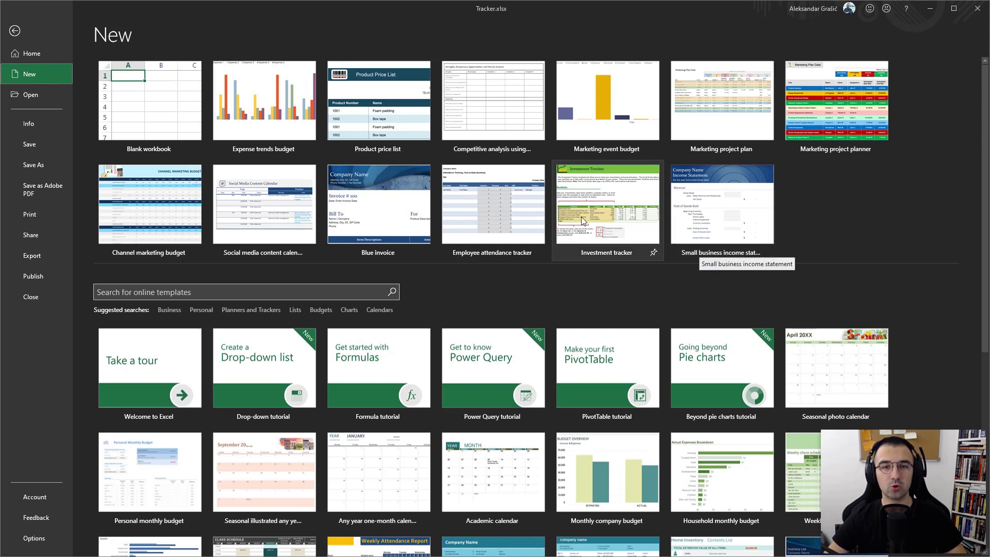
mouse_move(264, 207)
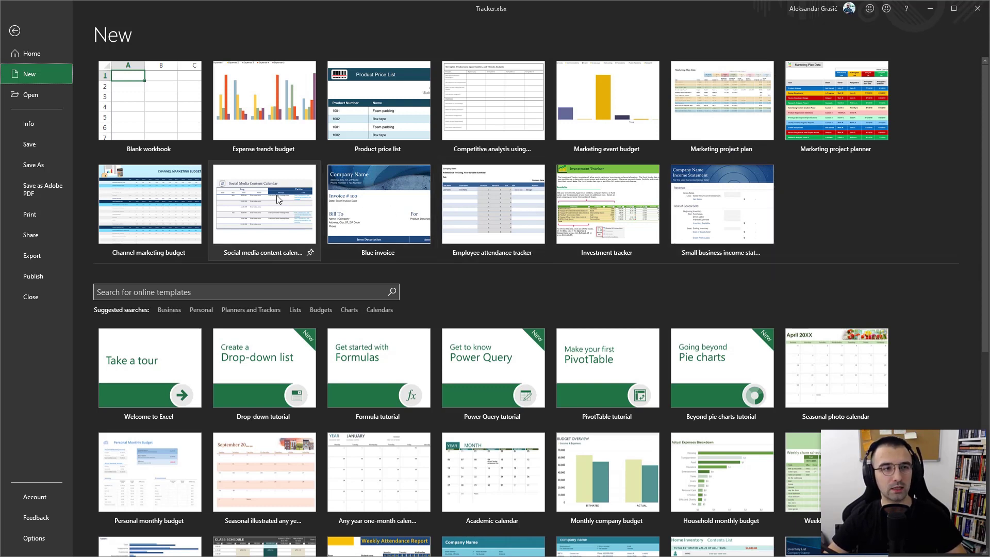
click(15, 31)
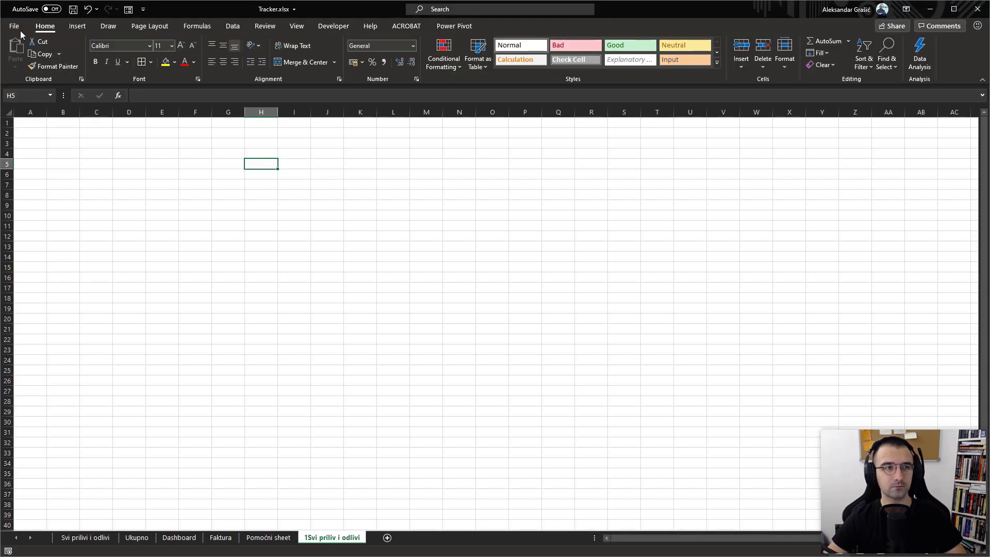
- Glance at the Pomoćni and Faktura sheets, return to the empty sheet, then show File > New templates
click(16, 28)
click(15, 24)
click(209, 206)
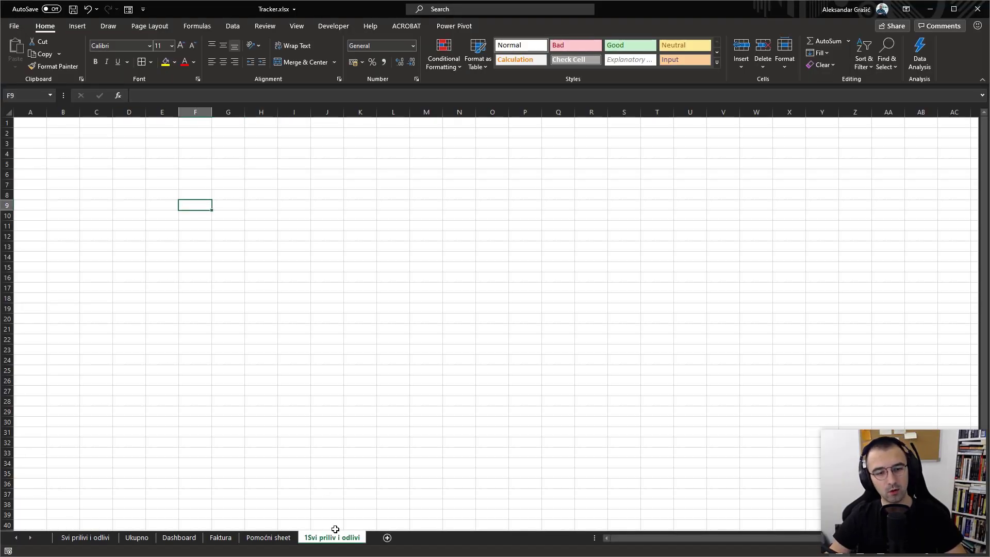
click(268, 537)
click(220, 537)
click(331, 539)
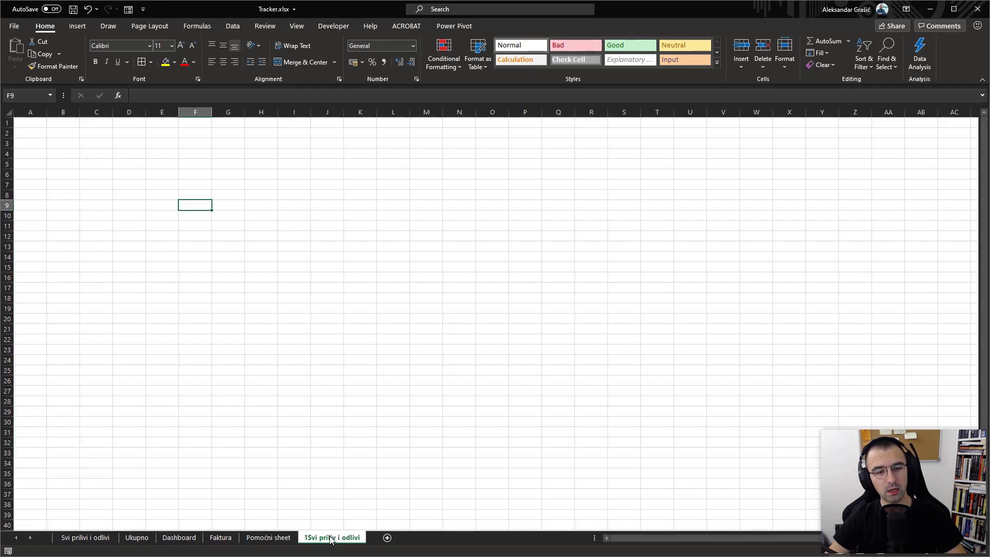
click(303, 336)
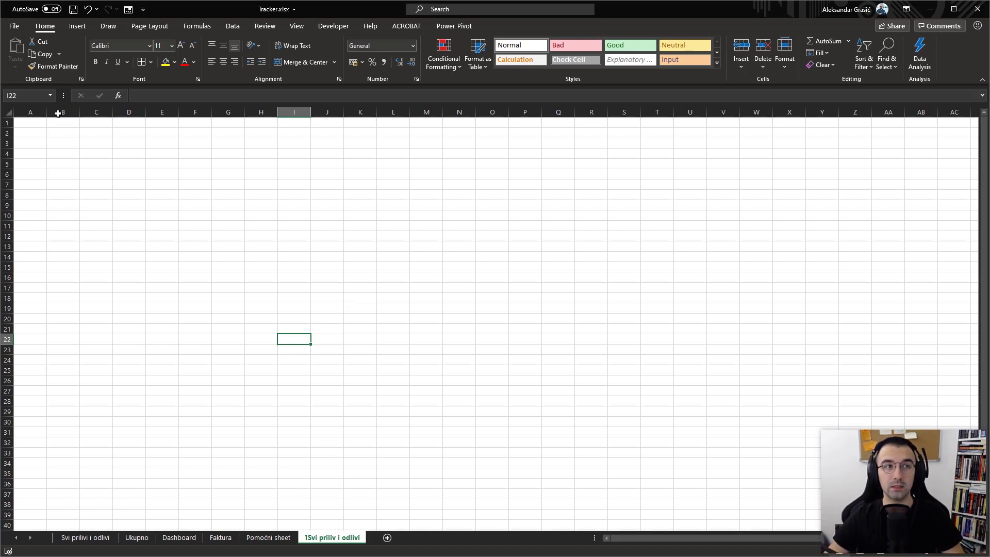
click(11, 29)
click(26, 74)
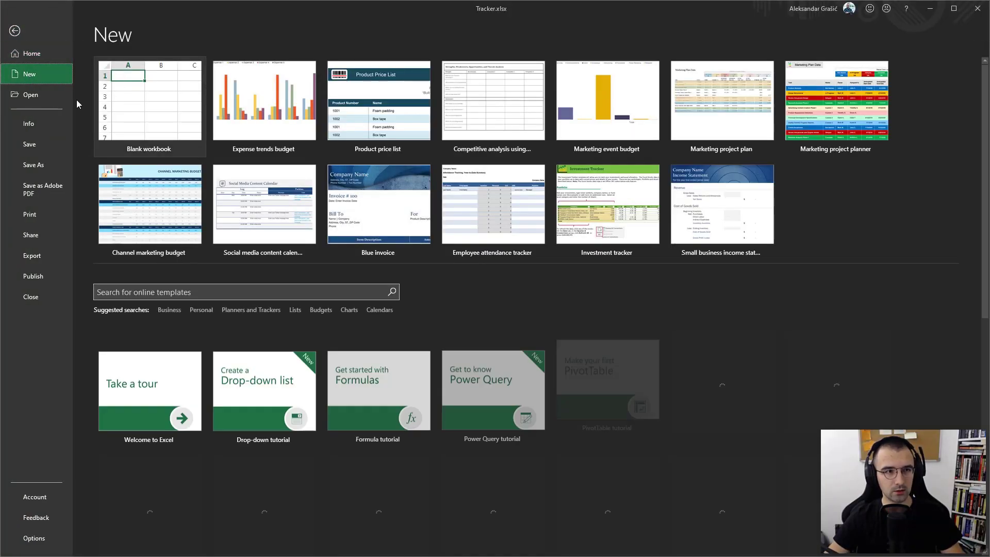
- Check recent workbooks, then view Tracker.xlsx's Info page with its 54.5KB size and versions
click(32, 96)
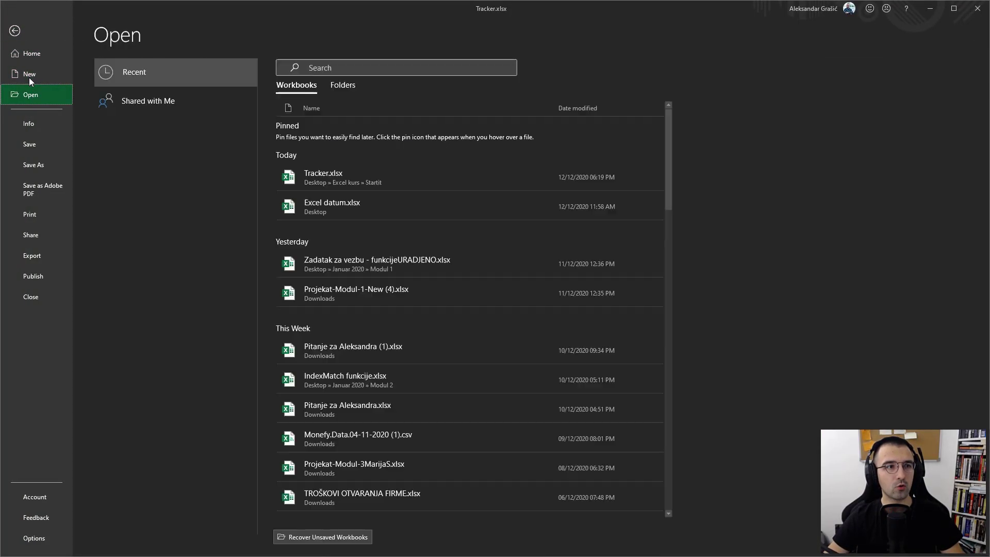
click(29, 77)
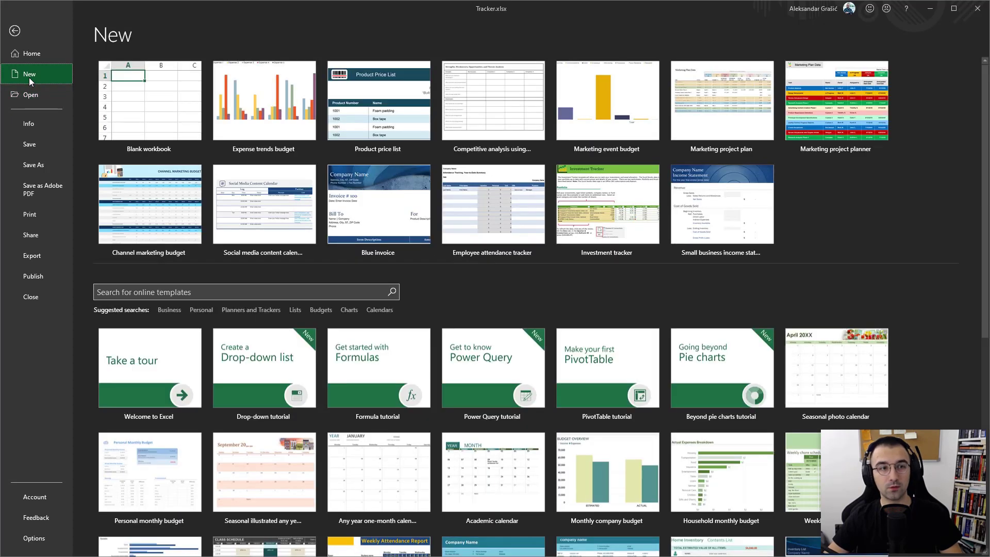
click(35, 129)
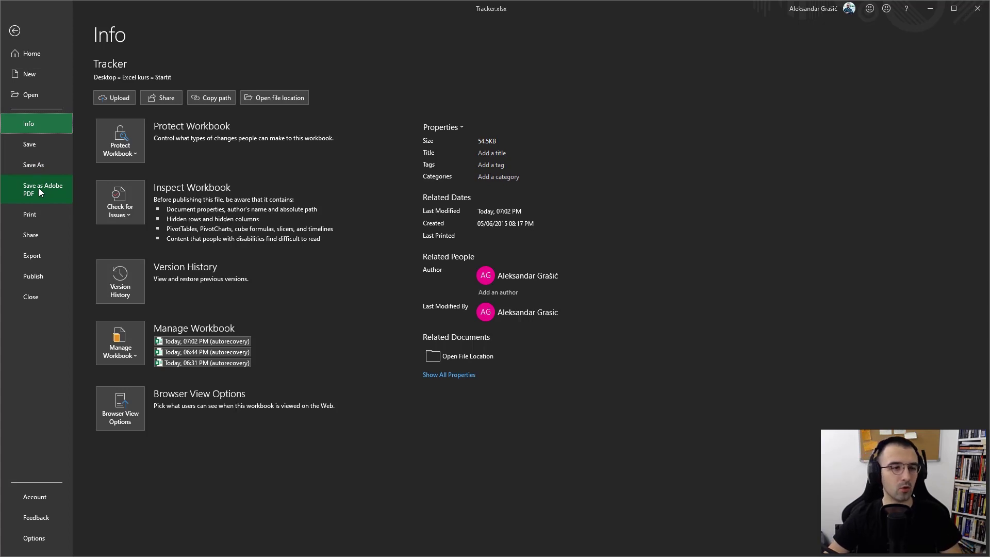
- Review the Print settings, then switch to the Account page with product information
click(36, 217)
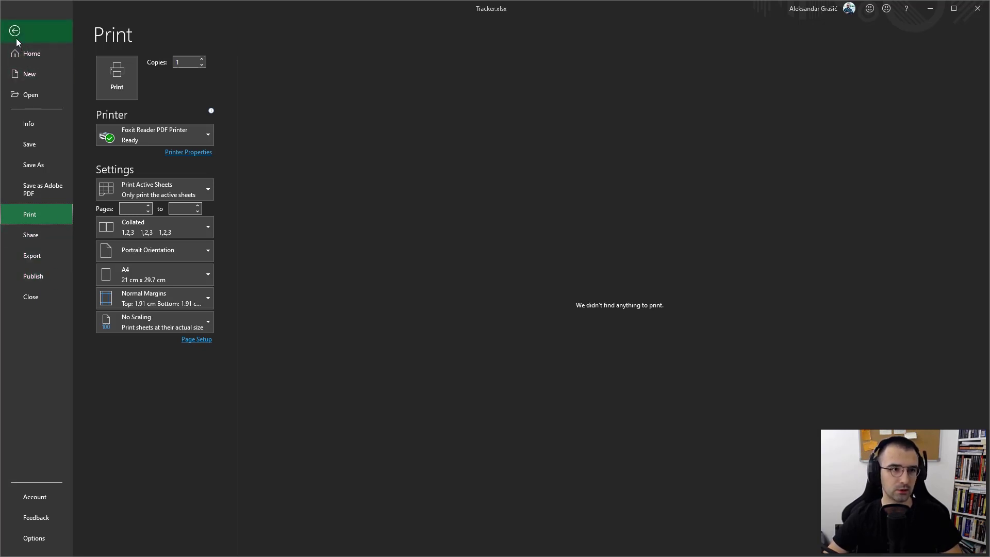
click(33, 496)
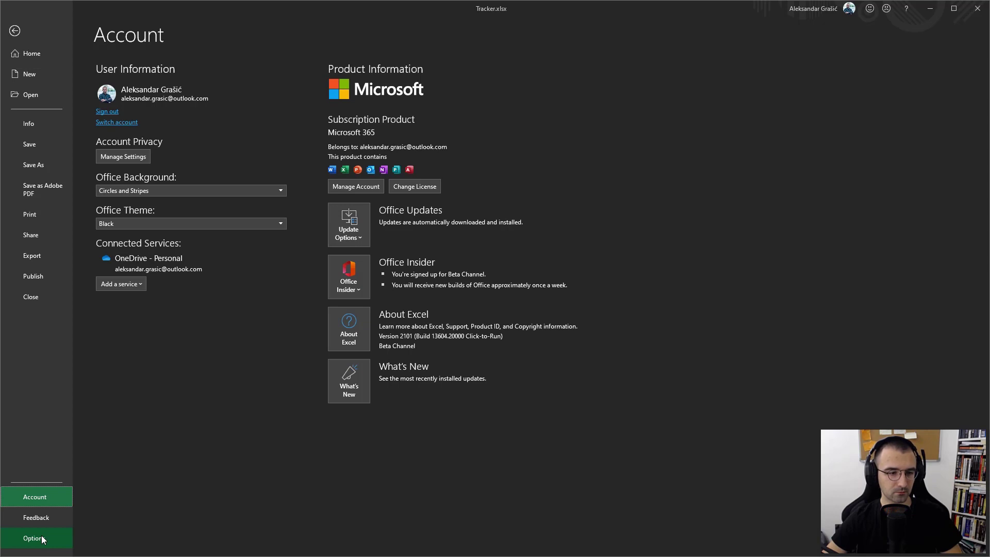
- Scroll through the General page of Excel Options, close it unchanged, and return to the File backstage
click(34, 538)
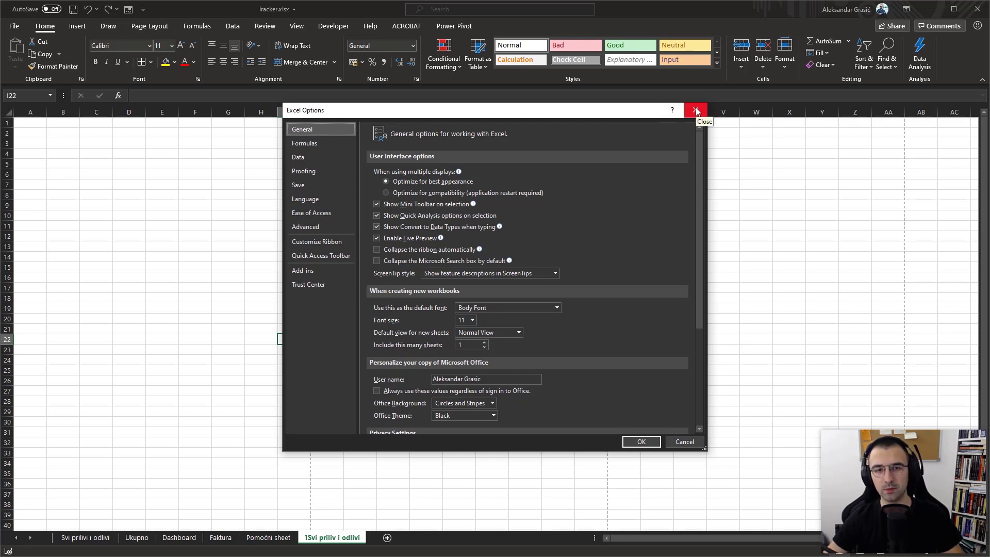
scroll(515, 232, down, 3)
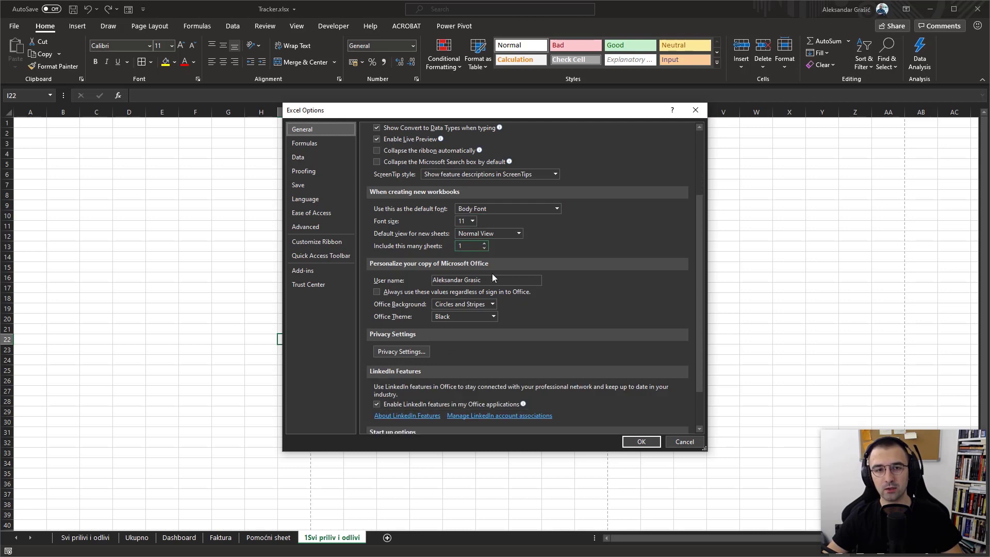
scroll(515, 232, down, 2)
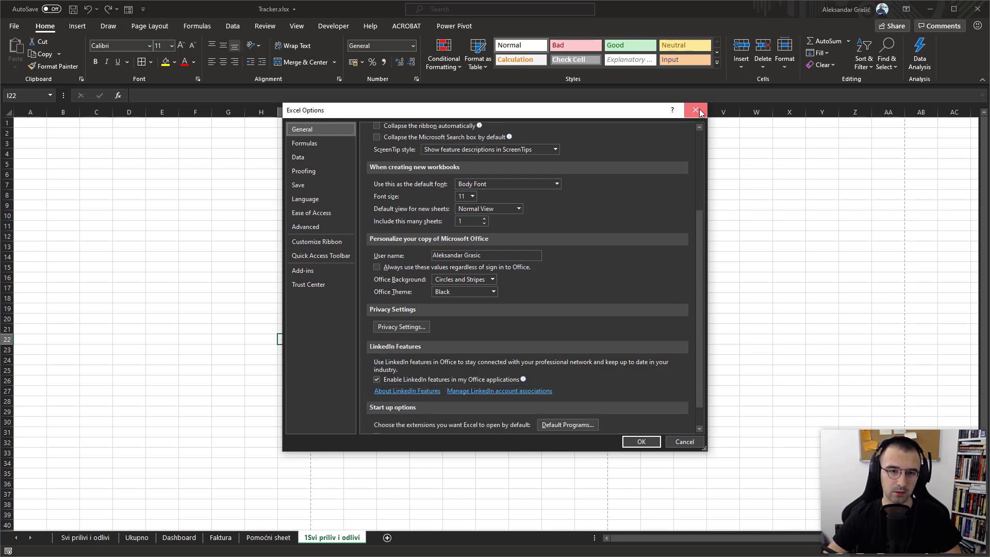
click(700, 112)
click(16, 27)
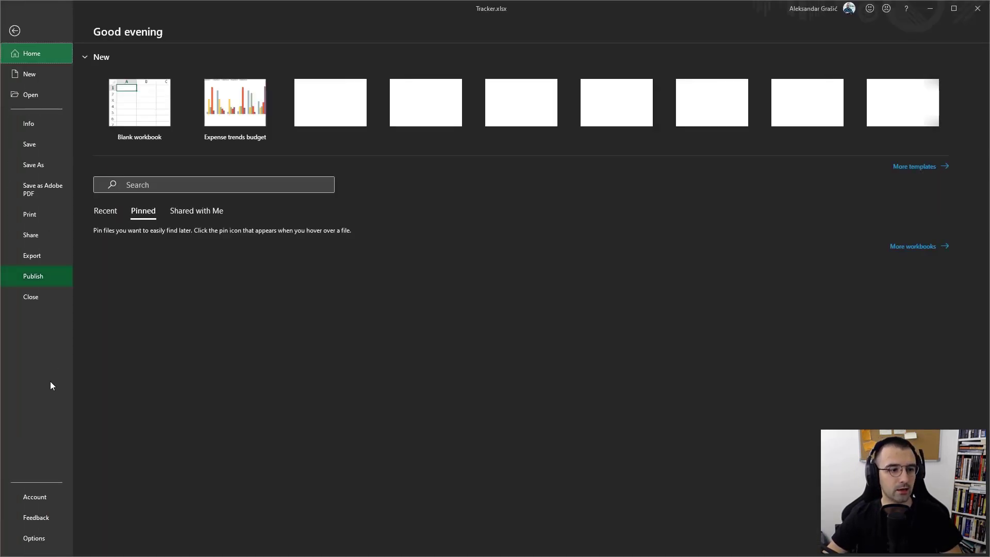
- Switch the Office theme to Colorful and check it on the worksheet at cell F10
click(33, 502)
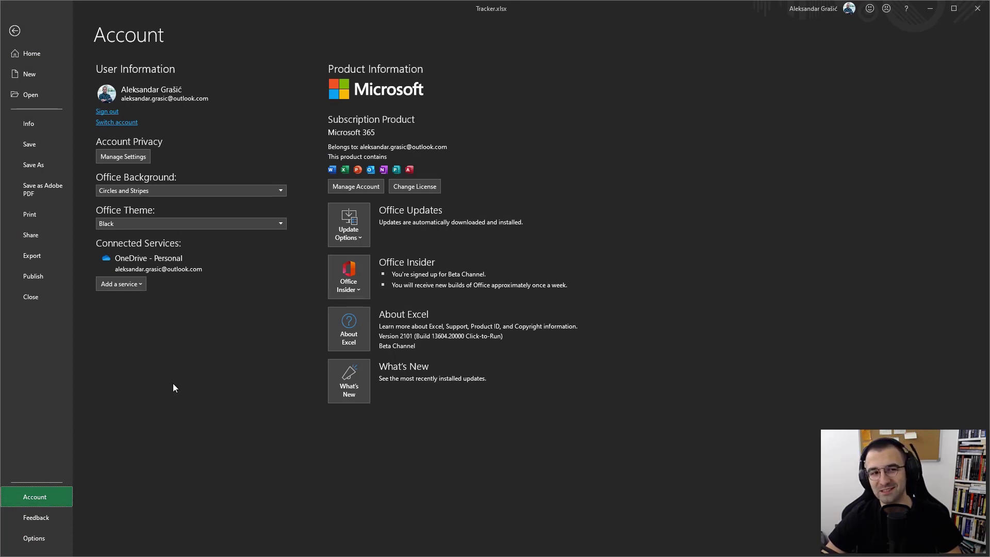
click(145, 223)
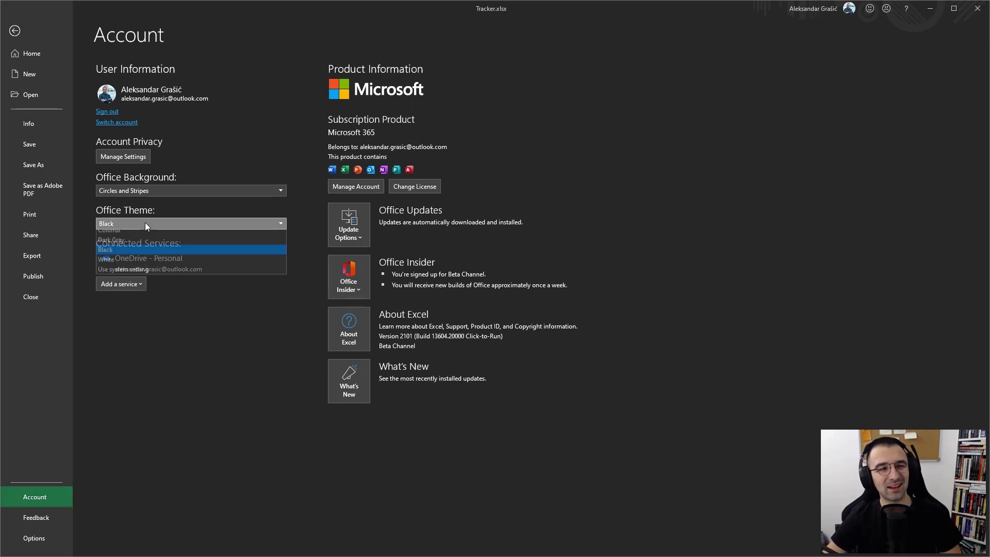
click(140, 231)
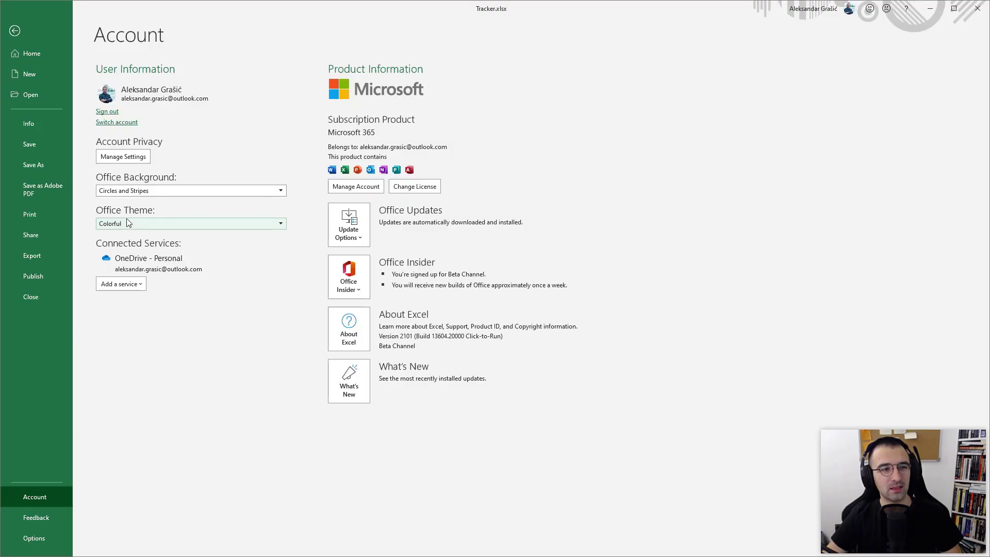
click(14, 31)
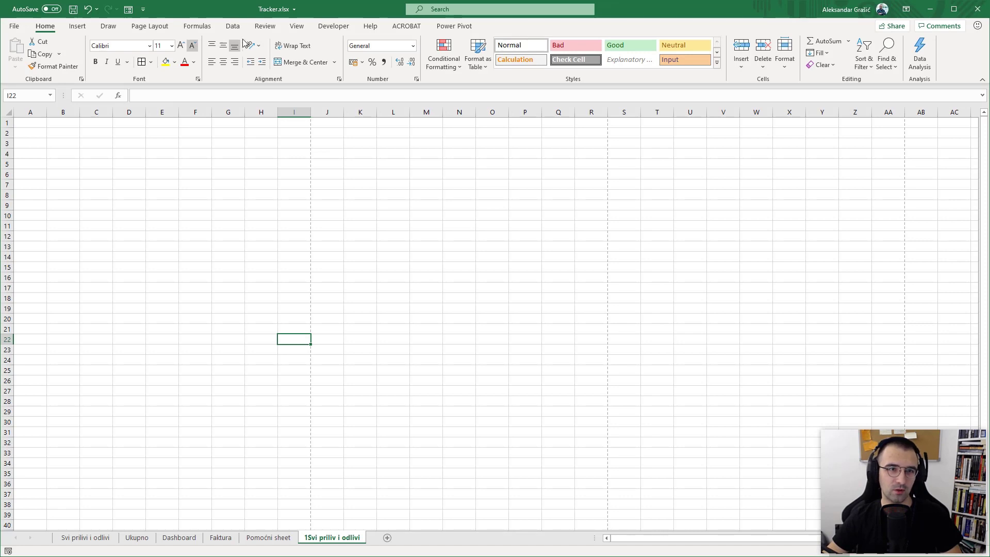
click(187, 212)
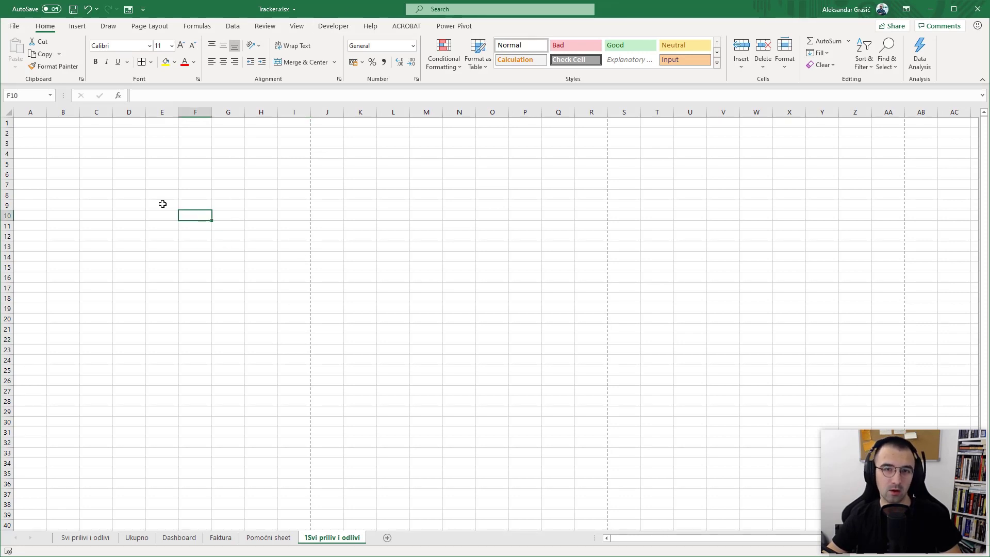
- Try the Dark Gray, Black and White Office themes, ending on Black
click(14, 26)
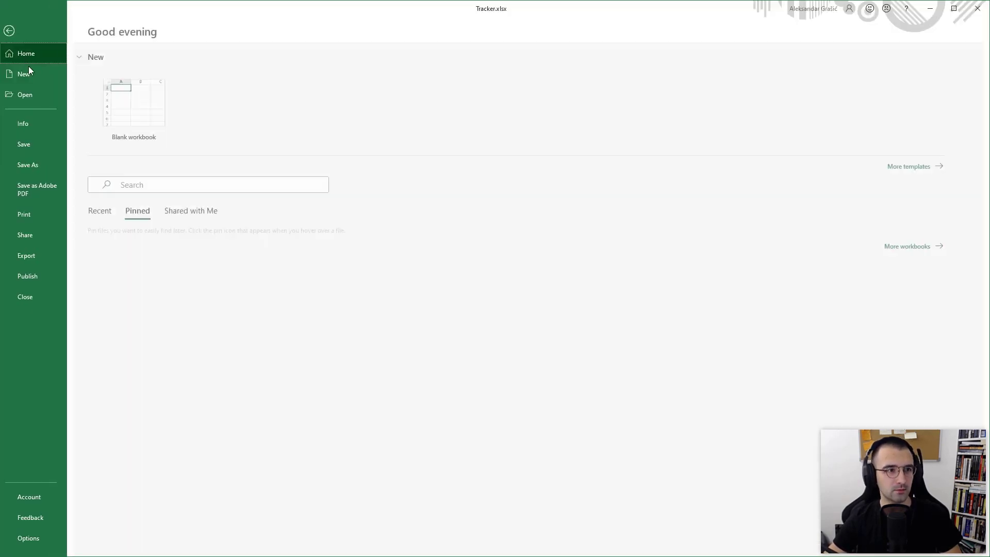
click(28, 502)
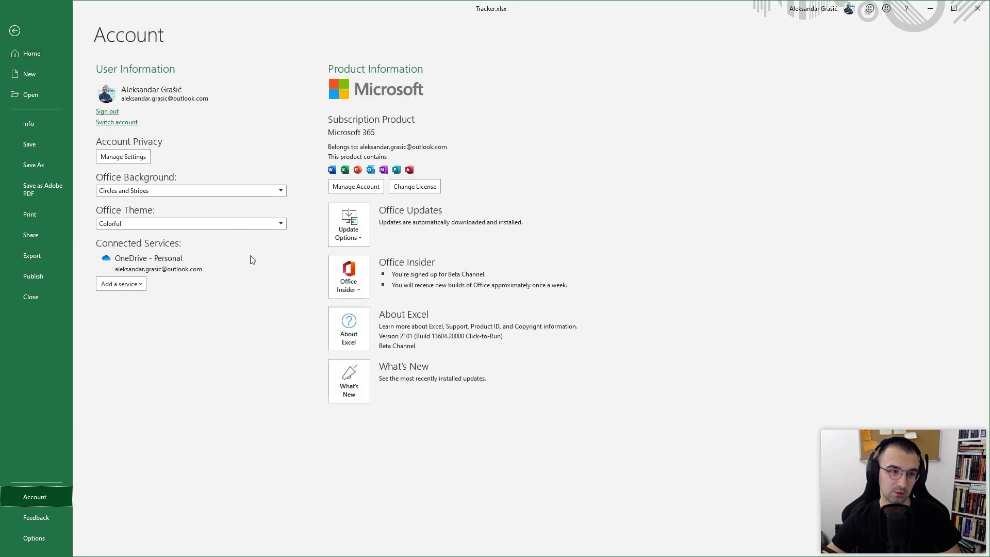
click(148, 224)
click(127, 245)
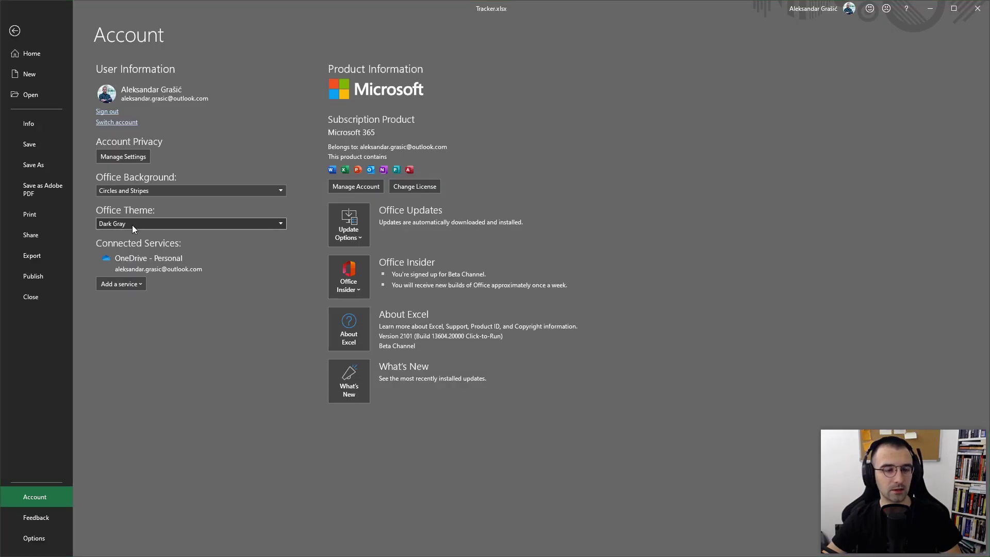
click(137, 225)
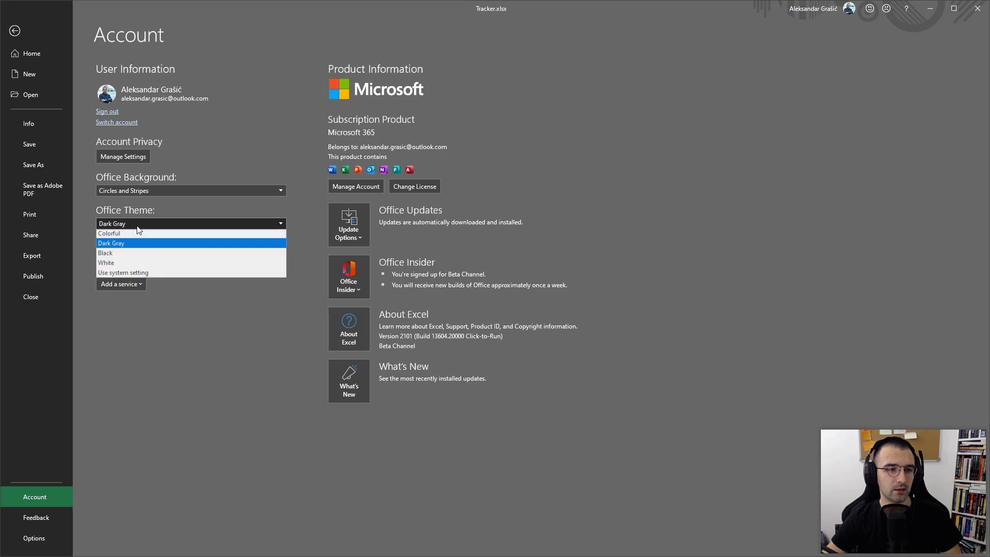
click(115, 255)
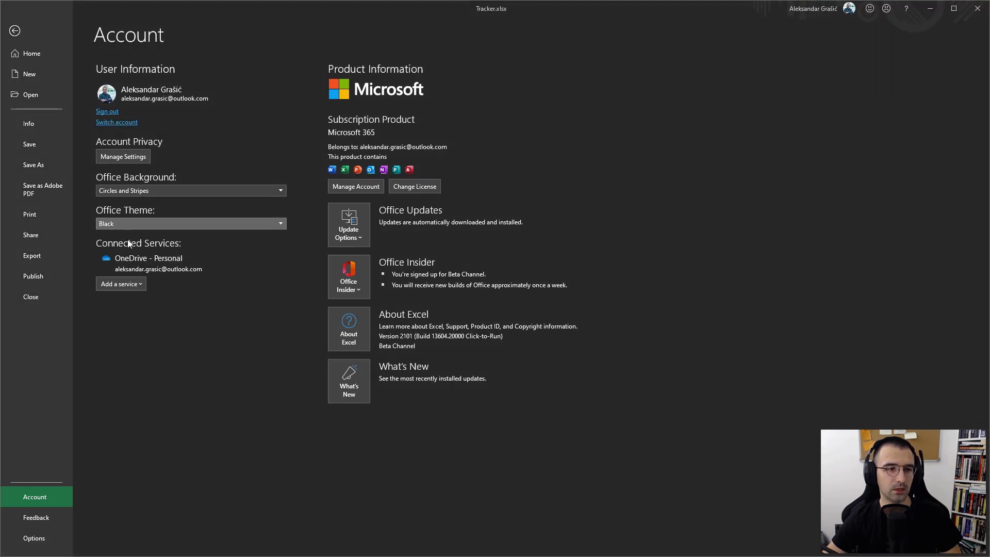
click(124, 225)
click(124, 264)
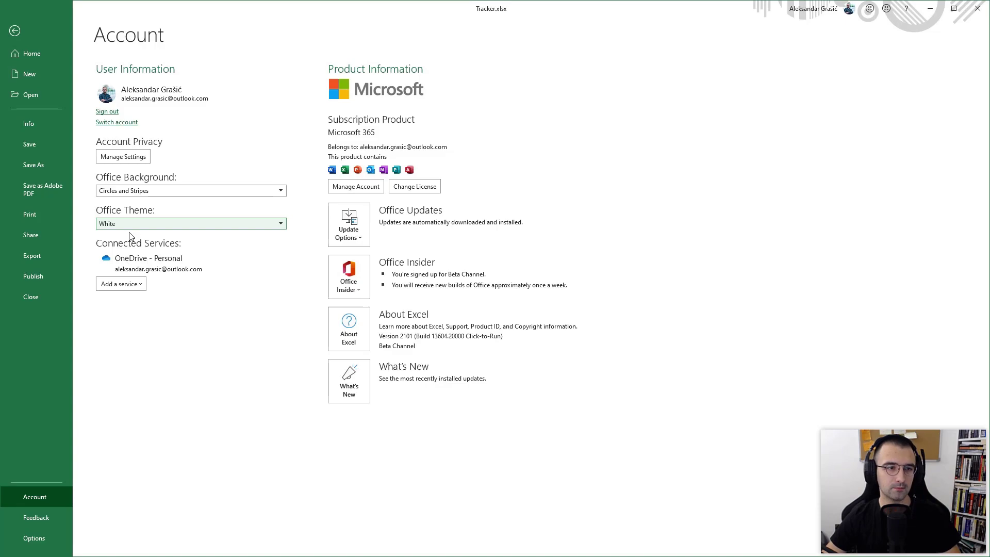
click(129, 223)
click(125, 254)
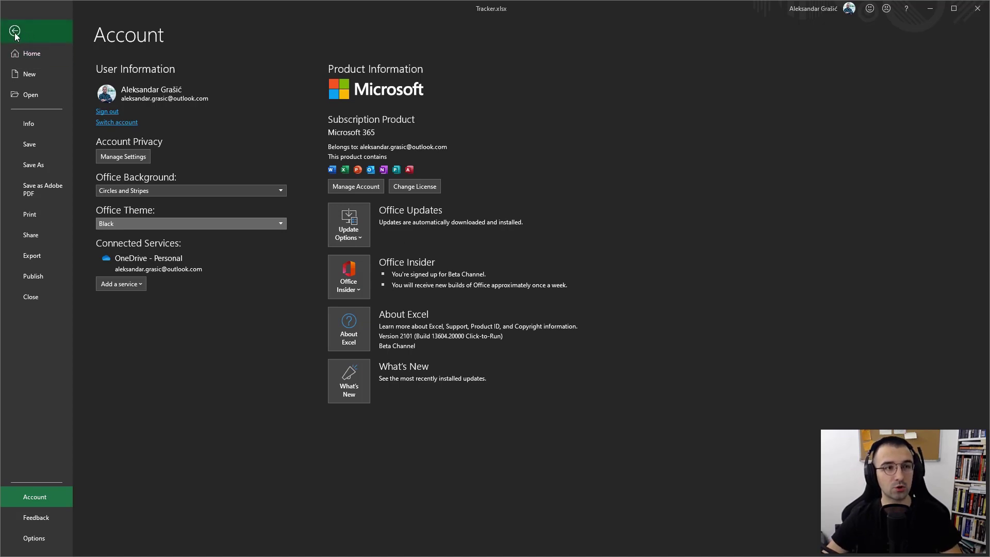
click(26, 54)
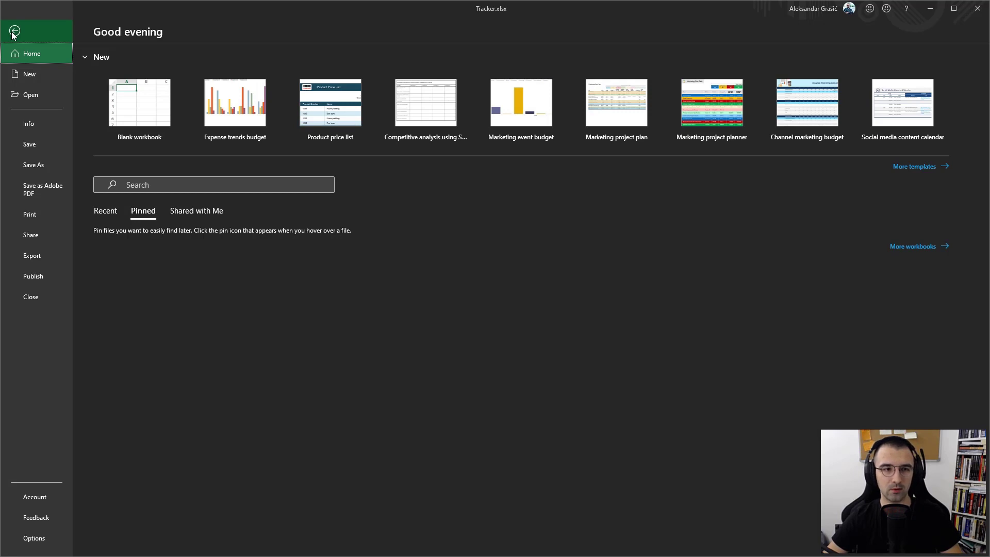
click(15, 32)
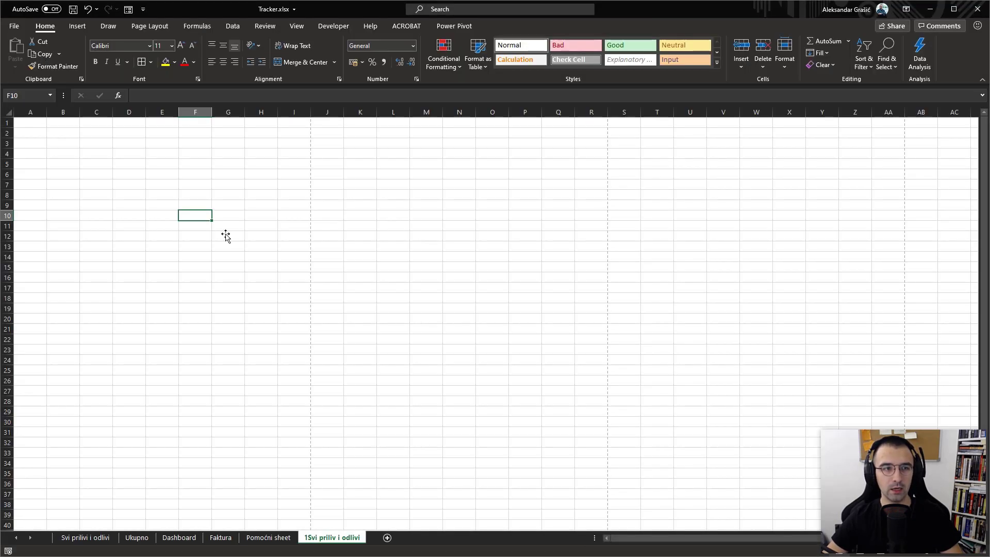
click(284, 308)
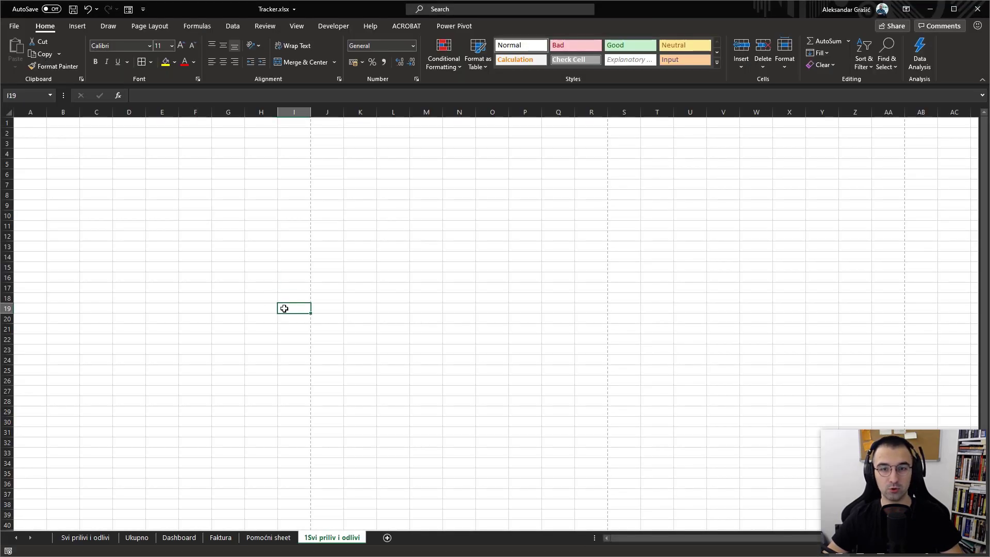
click(222, 238)
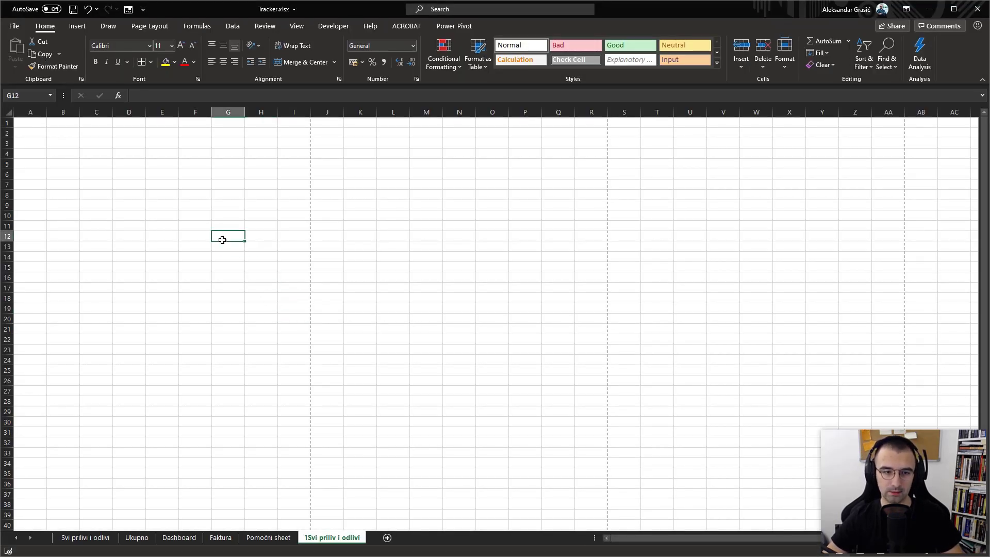
click(166, 213)
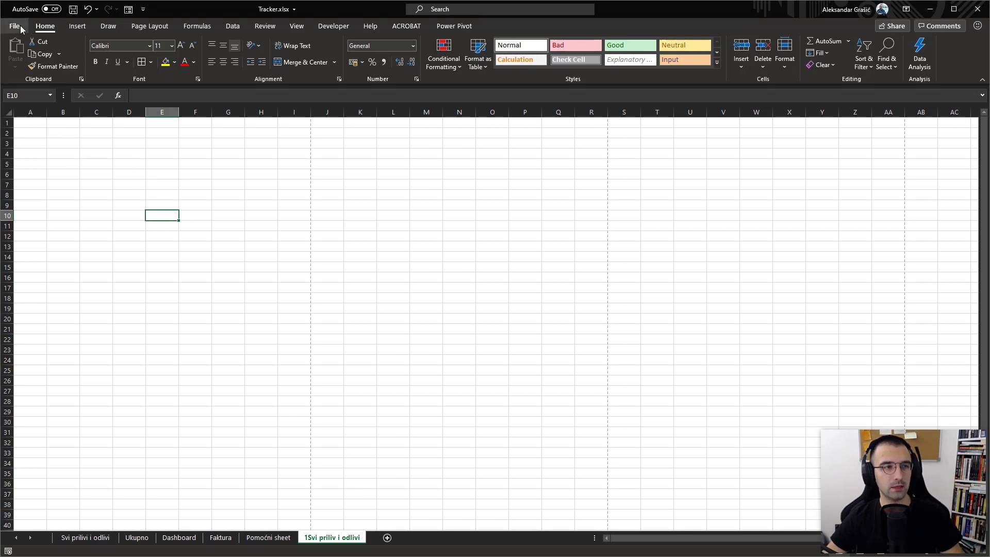
drag(72, 144, 482, 391)
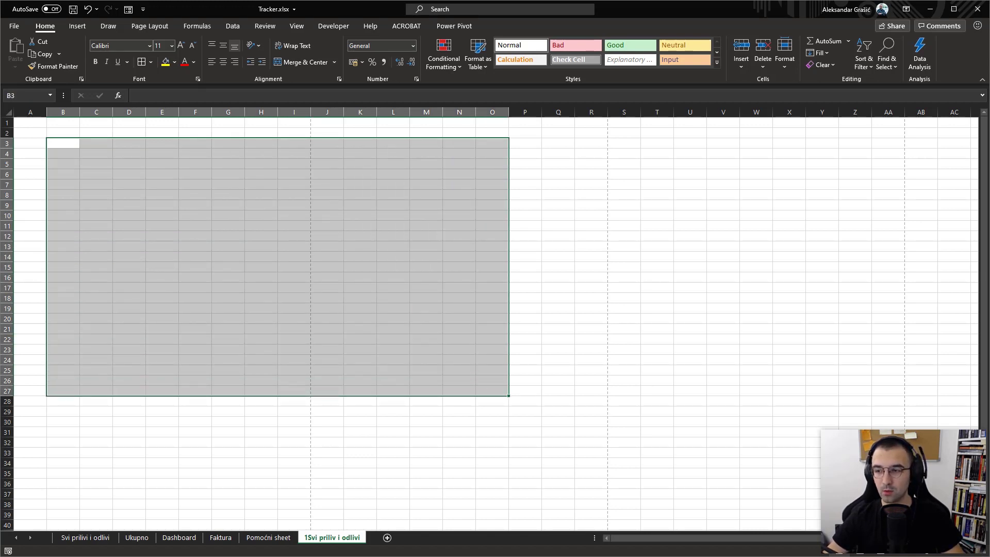
click(427, 215)
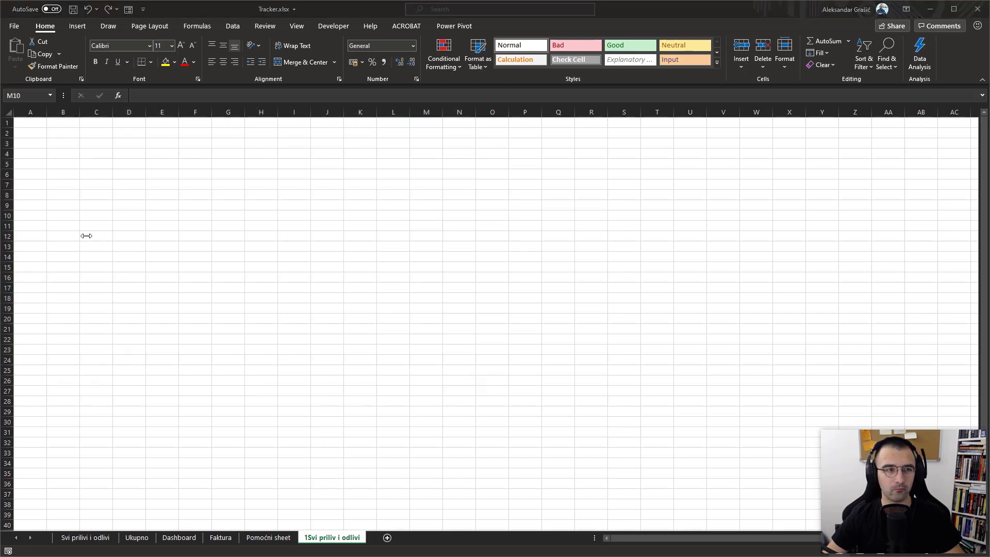
click(29, 112)
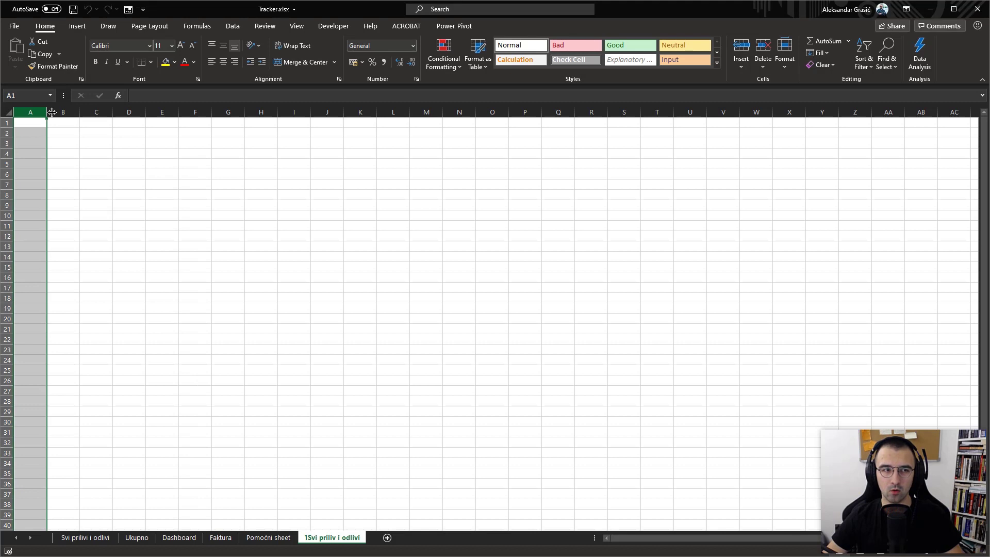
click(63, 112)
click(100, 112)
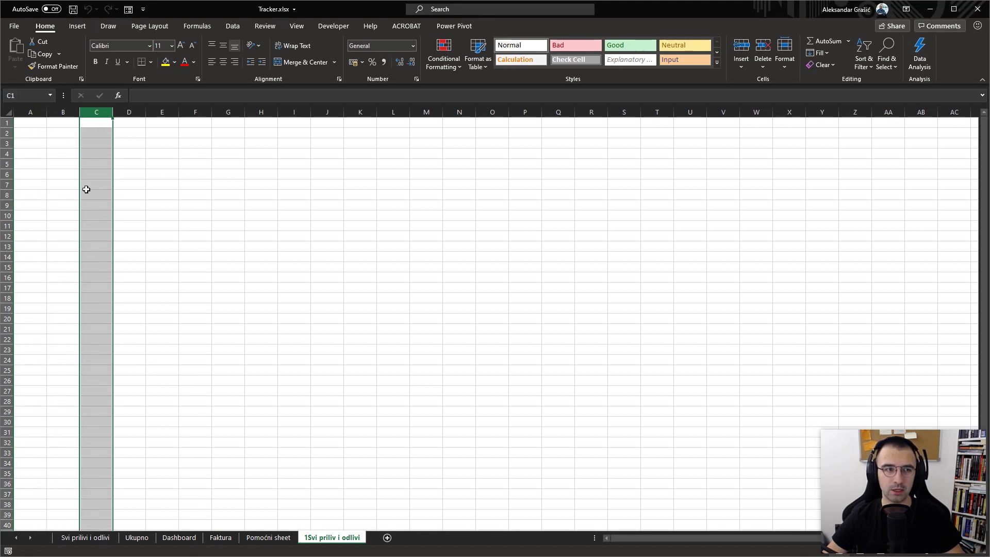
ctrl+scroll(86, 189, up, 1)
ctrl+scroll(86, 189, up, 1)
ctrl+scroll(86, 189, up, 1)
ctrl+scroll(85, 175, up, 1)
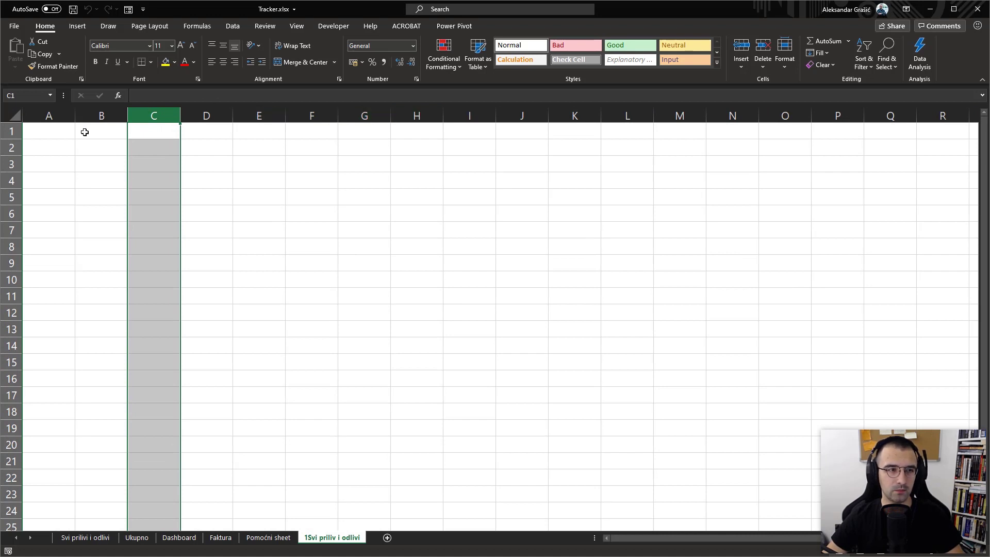
click(102, 112)
click(49, 112)
click(157, 113)
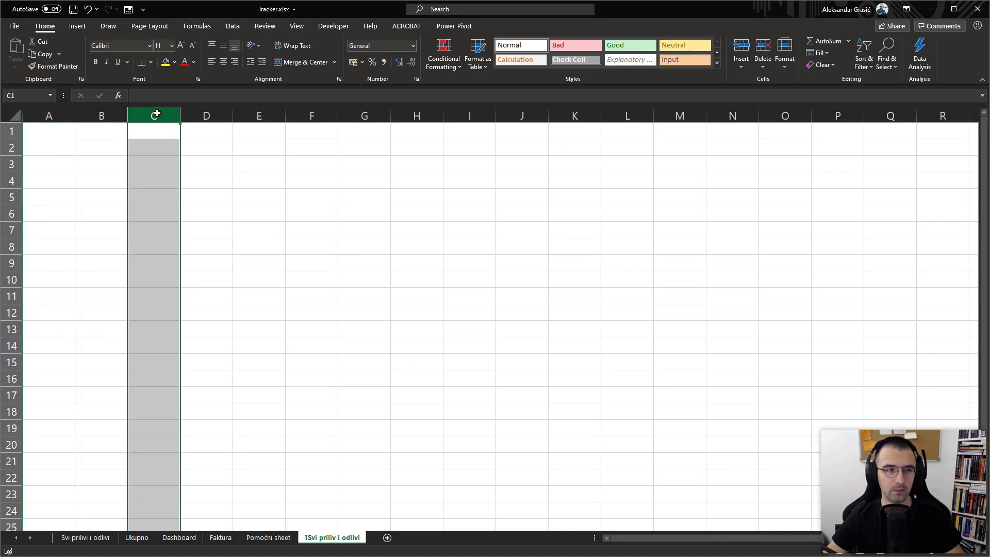
click(11, 131)
click(12, 148)
click(13, 165)
click(10, 181)
click(95, 244)
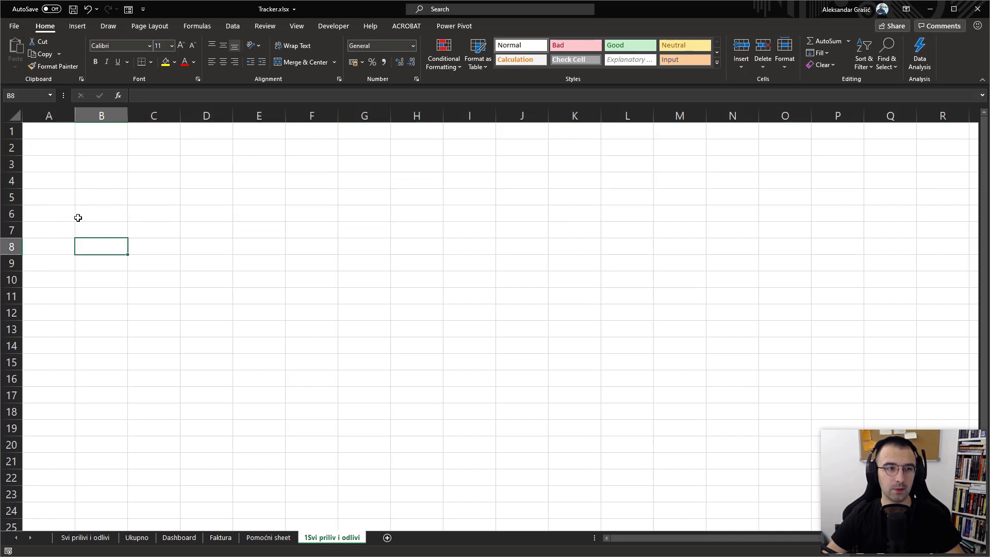
click(150, 175)
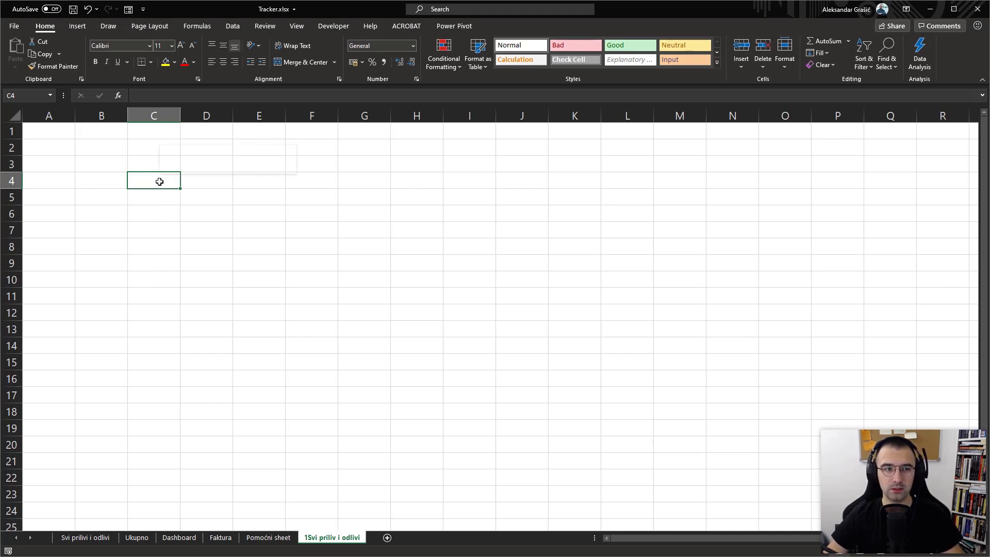
- Format cell C4 as Currency with the RSD symbol and two decimals, then view the Svi prilivi i odlivi sheet
right_click(159, 182)
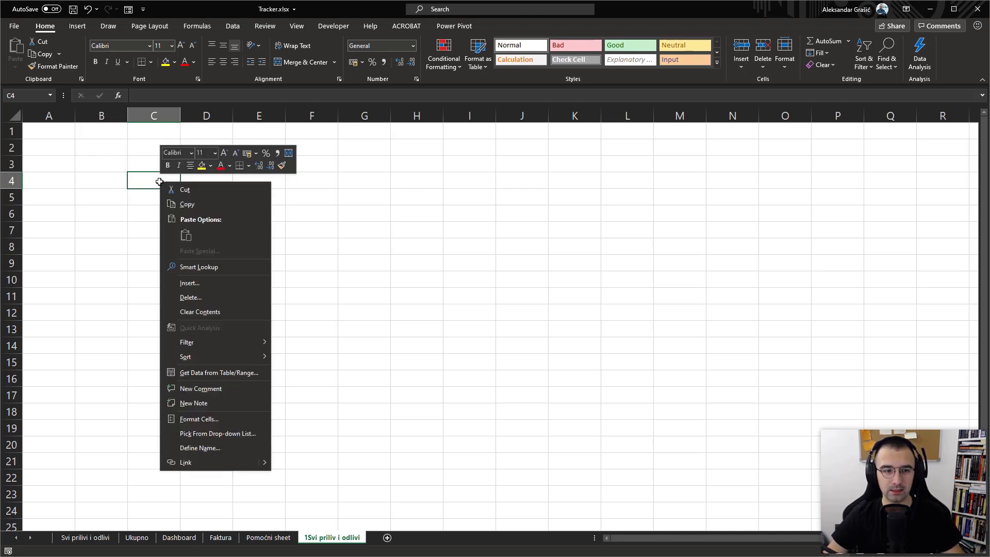
click(226, 422)
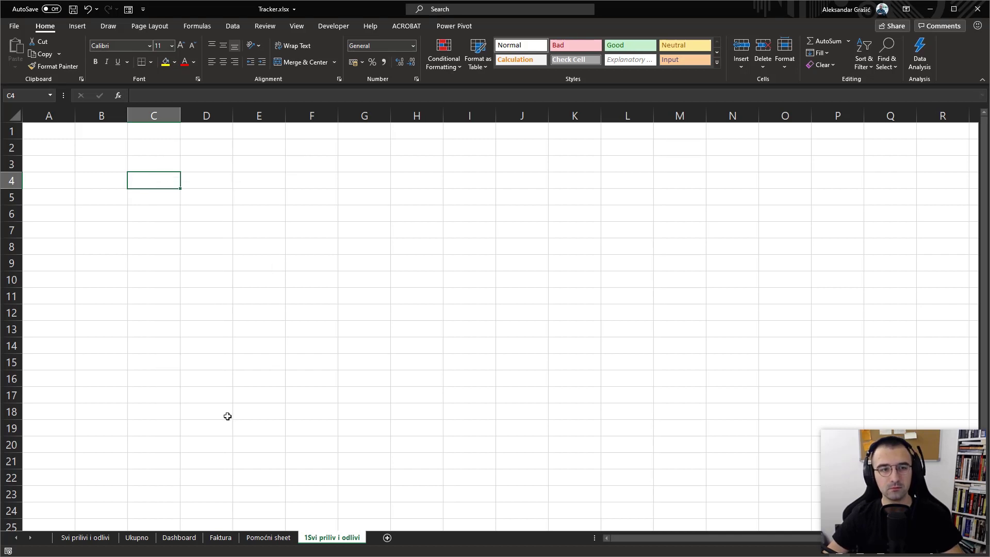
drag(203, 302, 391, 146)
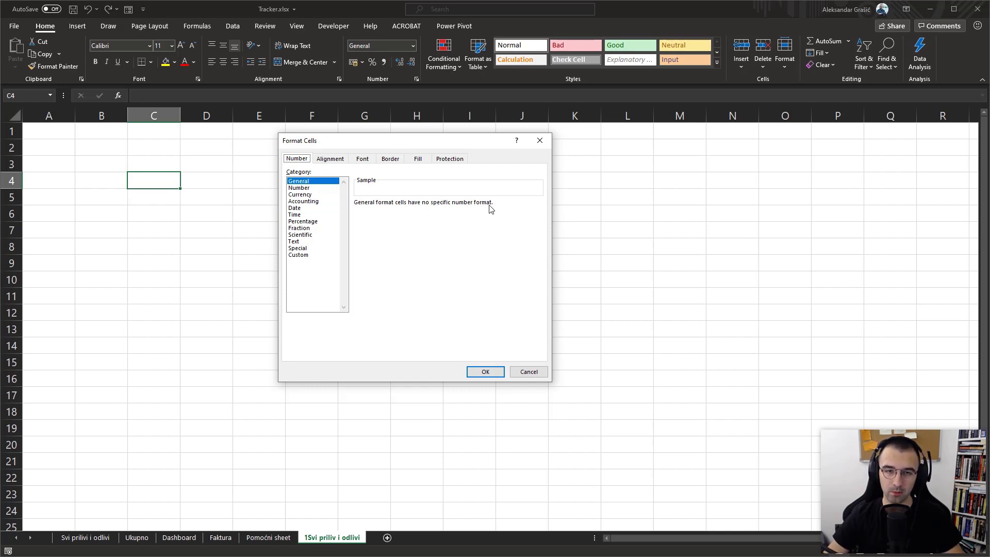
click(301, 188)
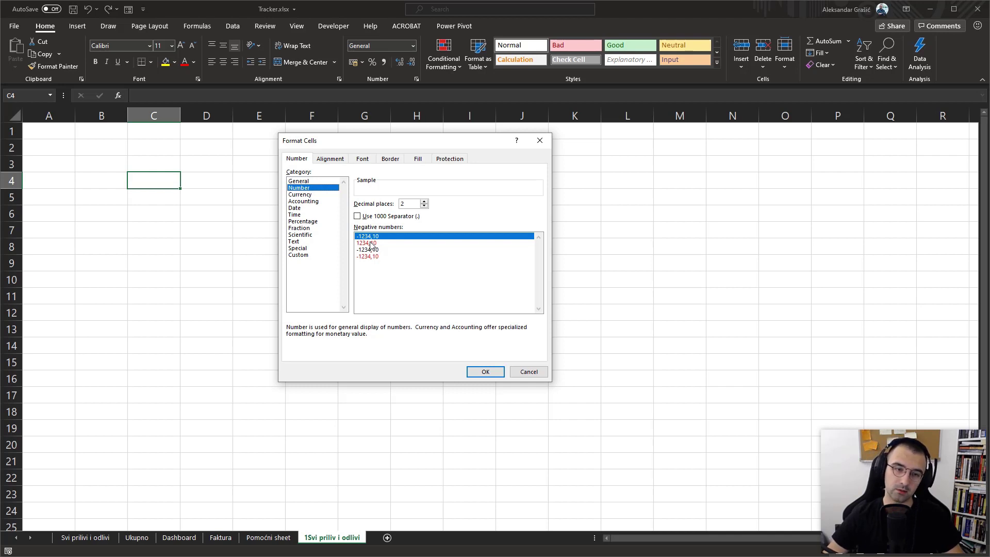
click(313, 196)
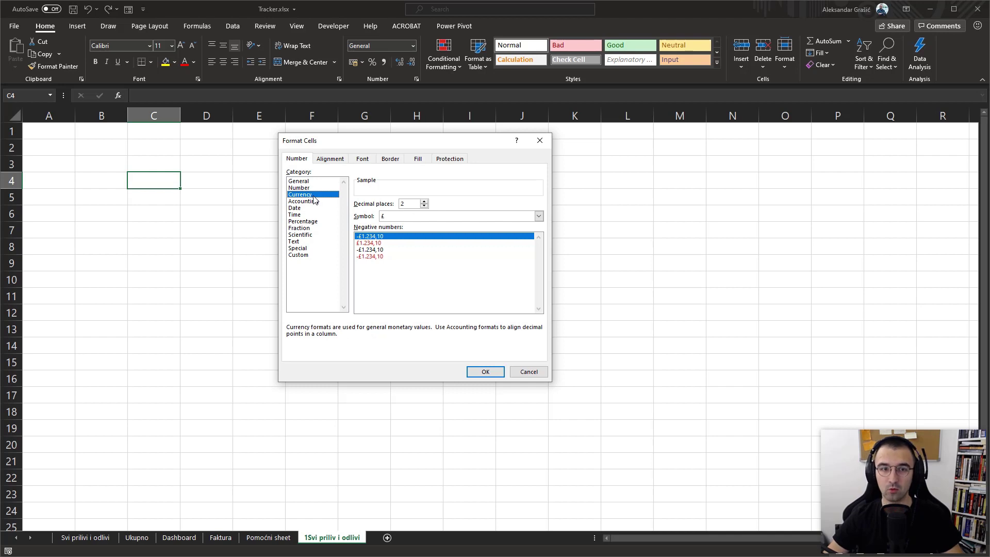
click(387, 217)
scroll(453, 289, down, 10)
click(463, 324)
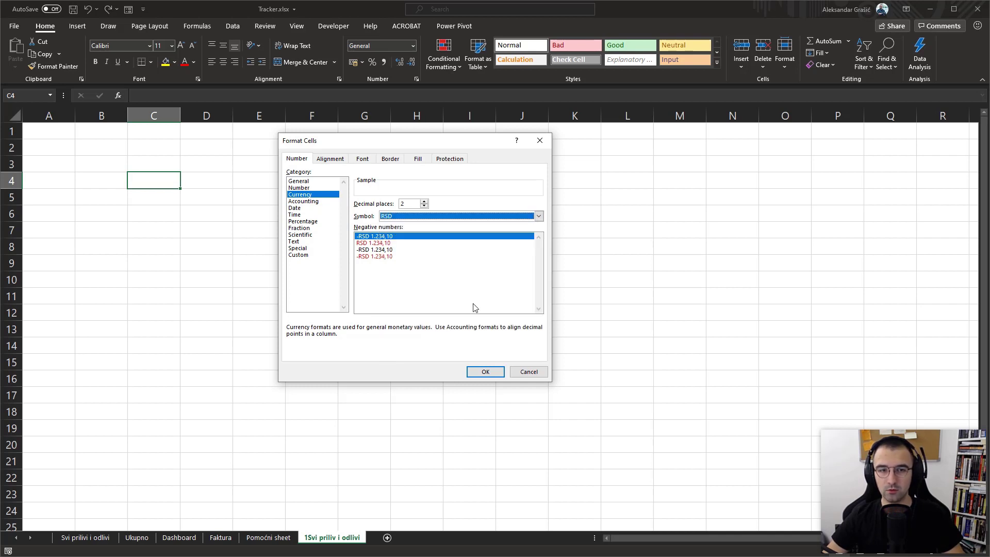
click(531, 373)
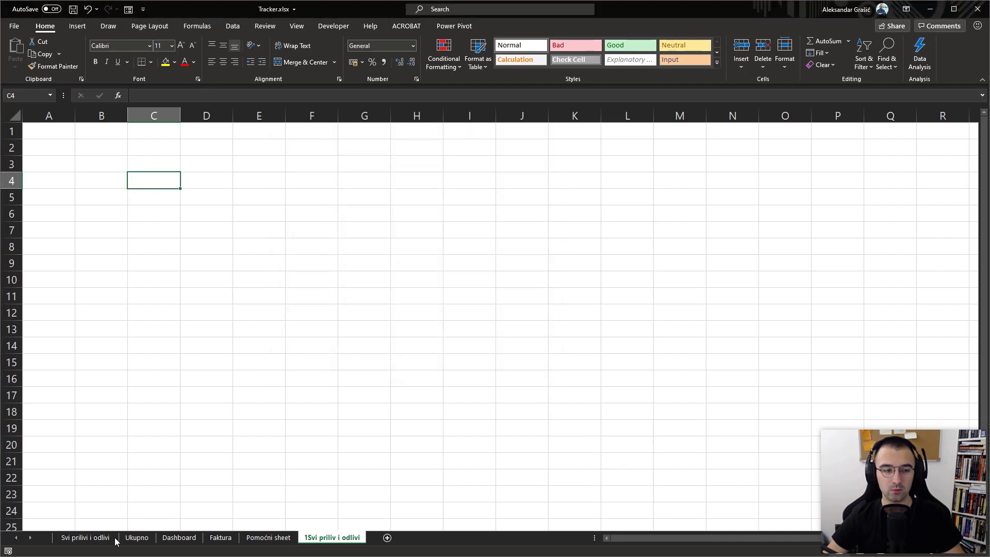
click(85, 537)
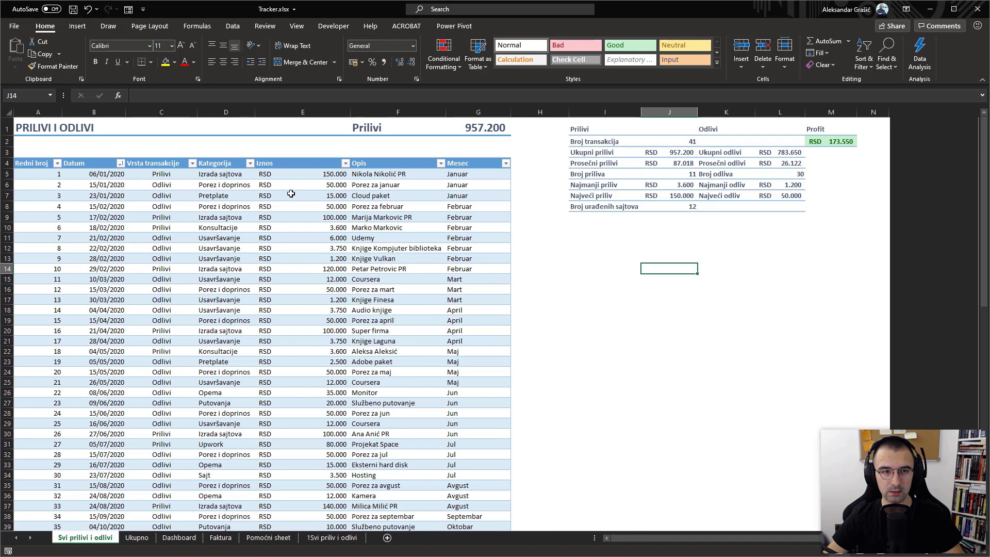
- Copy the header and first transaction row (A4:G5) from the Svi prilivi i odlivi table
click(330, 537)
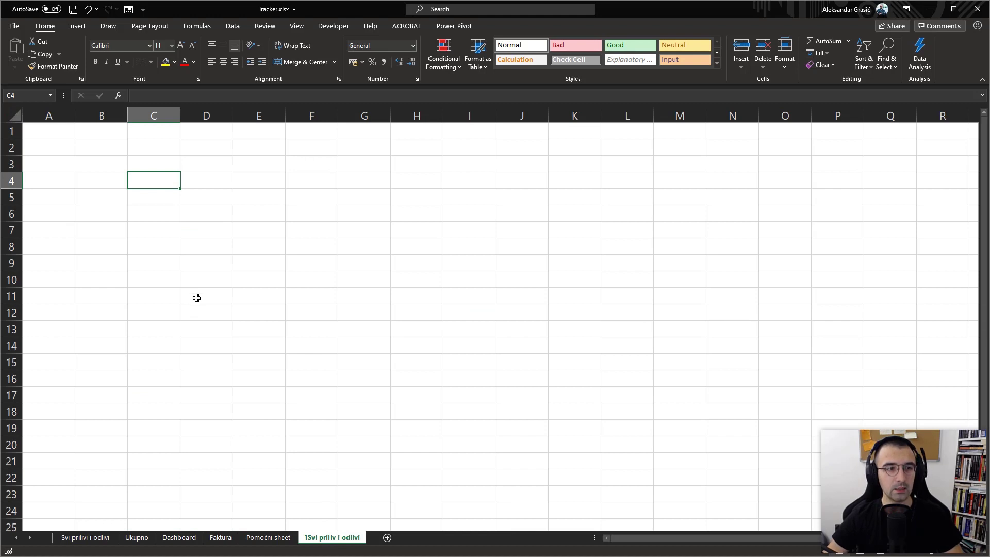
click(87, 538)
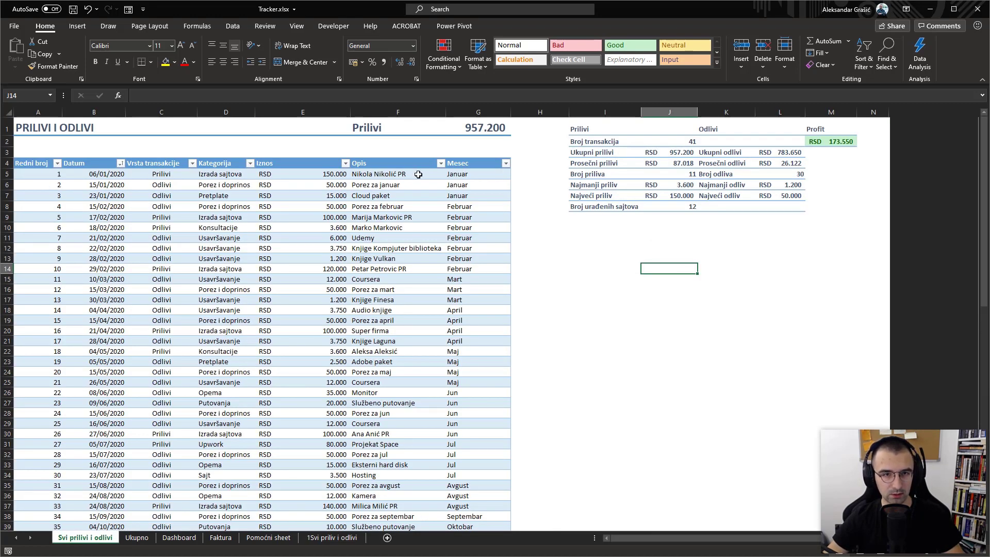
click(332, 537)
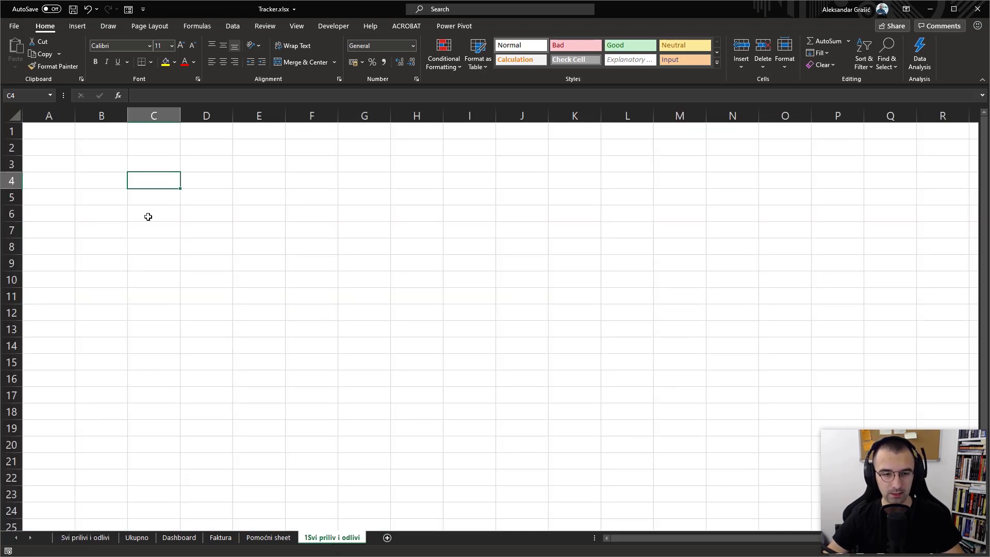
click(91, 537)
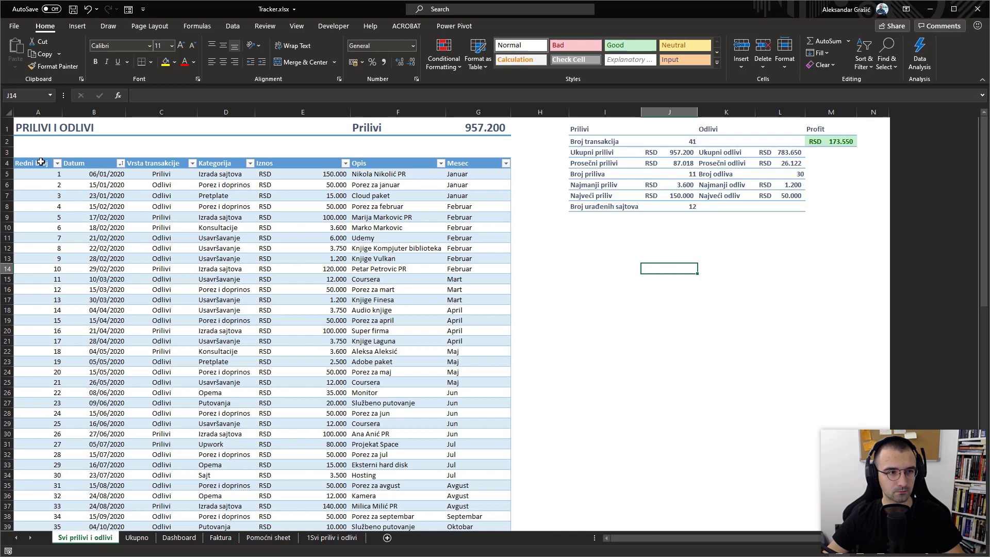
drag(40, 162, 479, 174)
key(ctrl+c)
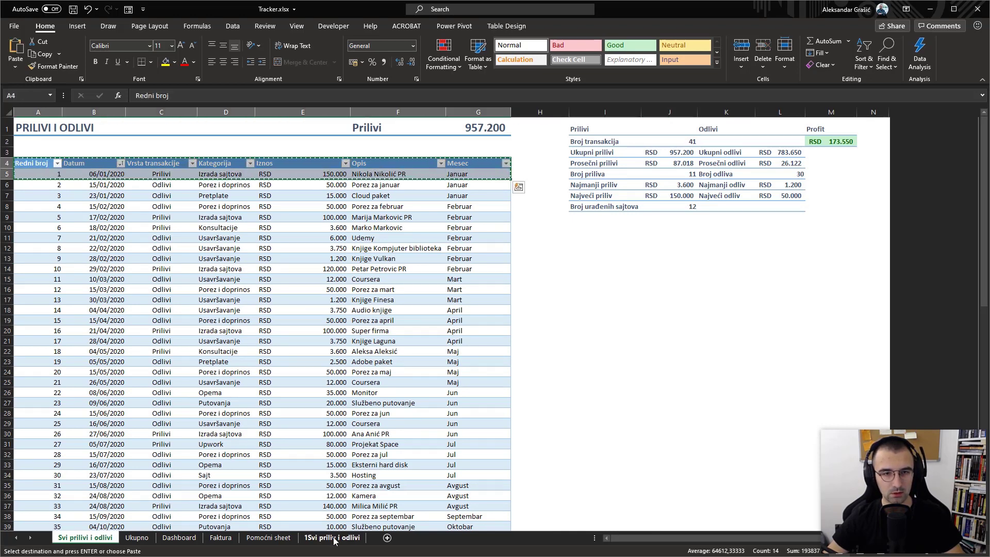
- Return to the empty 1Svi priliv i odlivi sheet
click(334, 537)
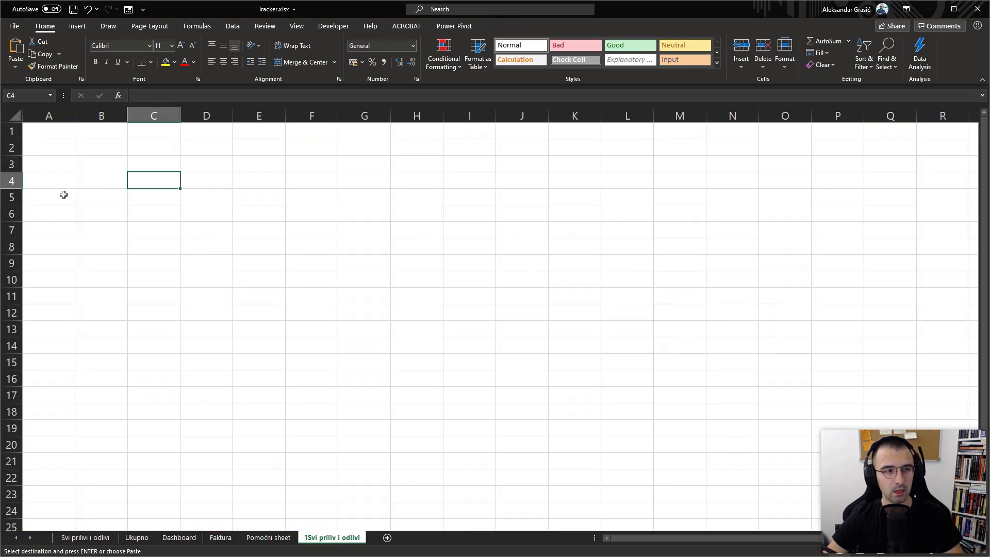
click(84, 537)
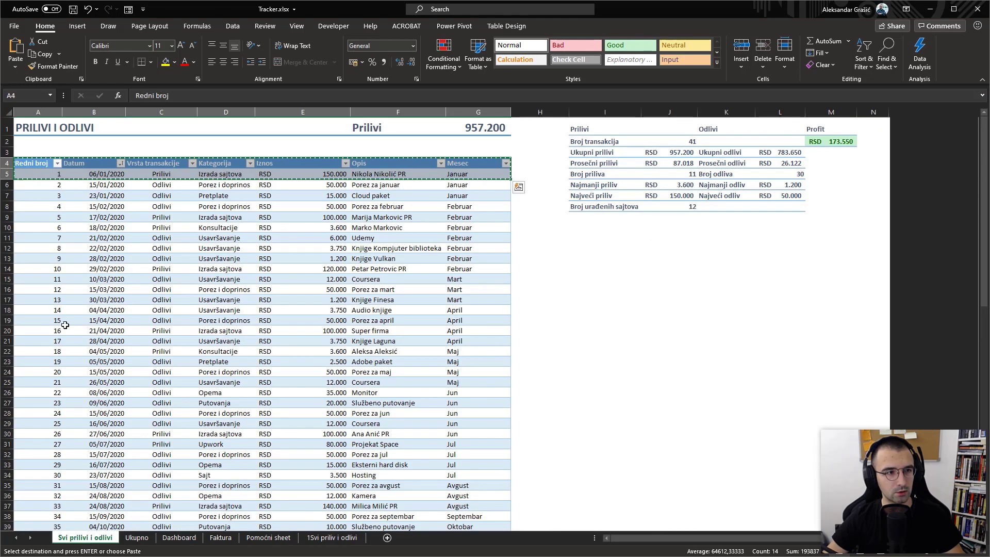
click(334, 537)
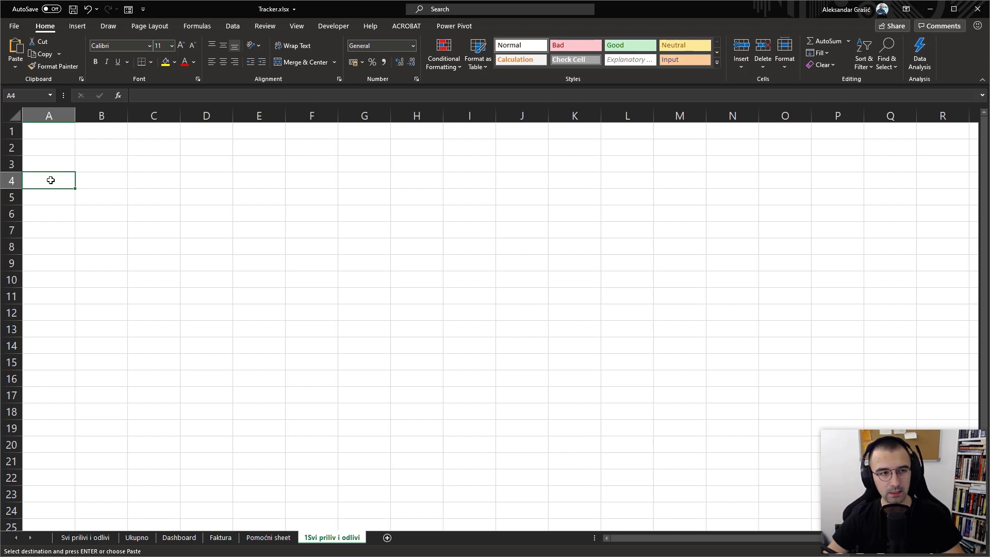
- Paste Special the copied rows into A4 as Values only
right_click(50, 180)
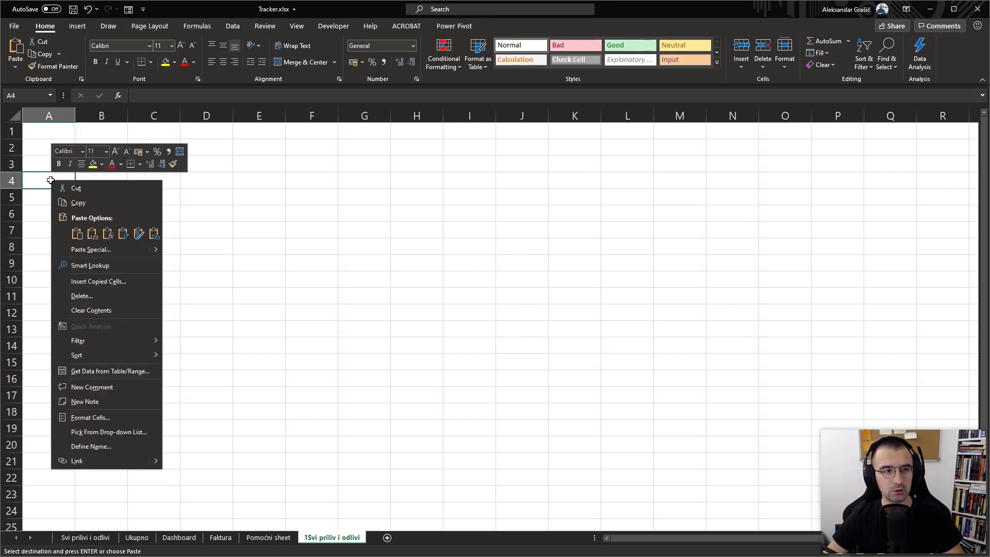
click(81, 250)
drag(66, 167, 482, 185)
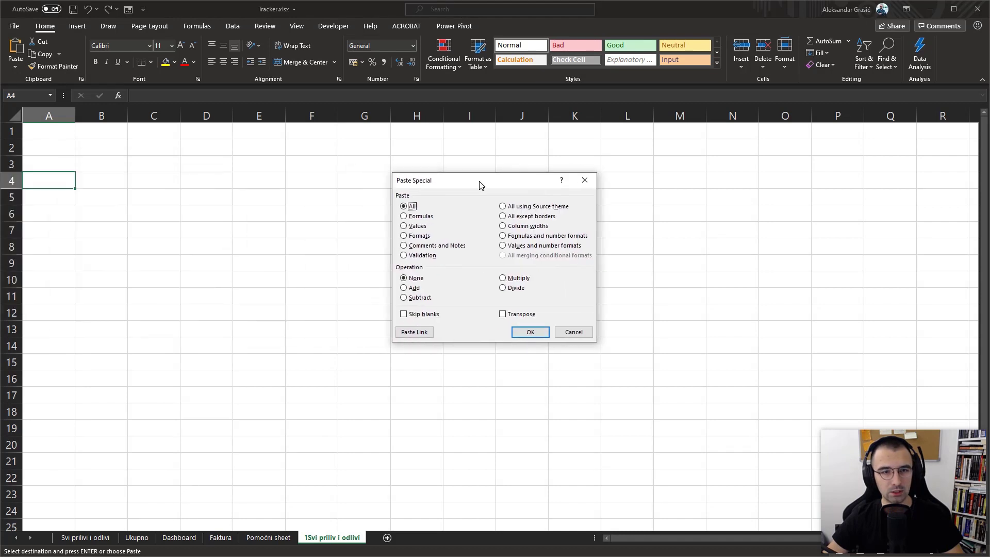
click(418, 226)
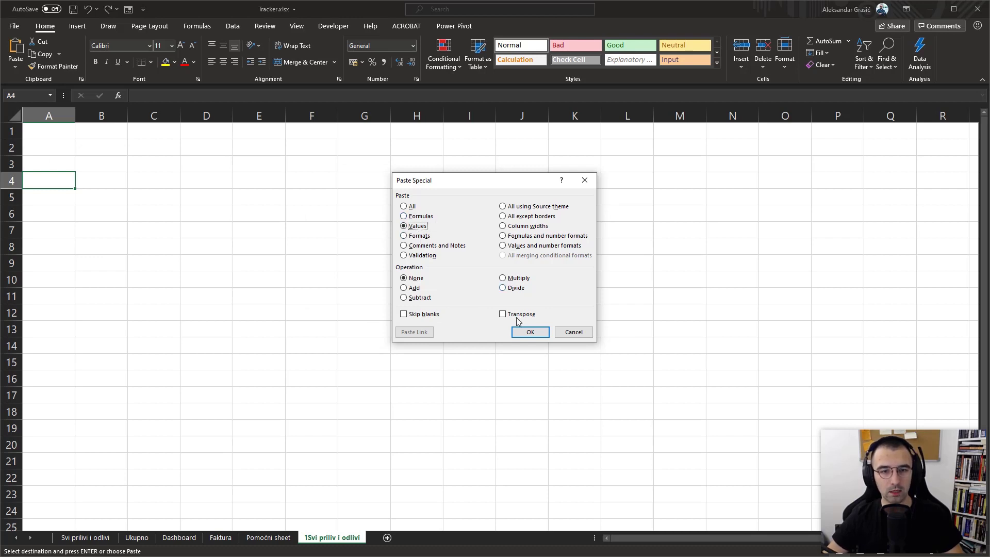
click(529, 333)
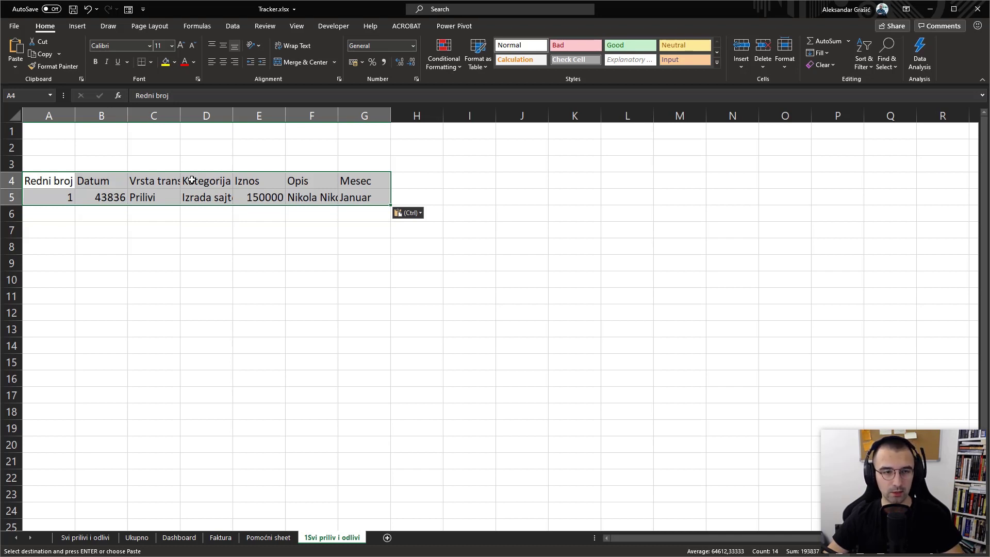
- Select columns A through G and AutoFit their widths to the pasted header and entry
click(258, 295)
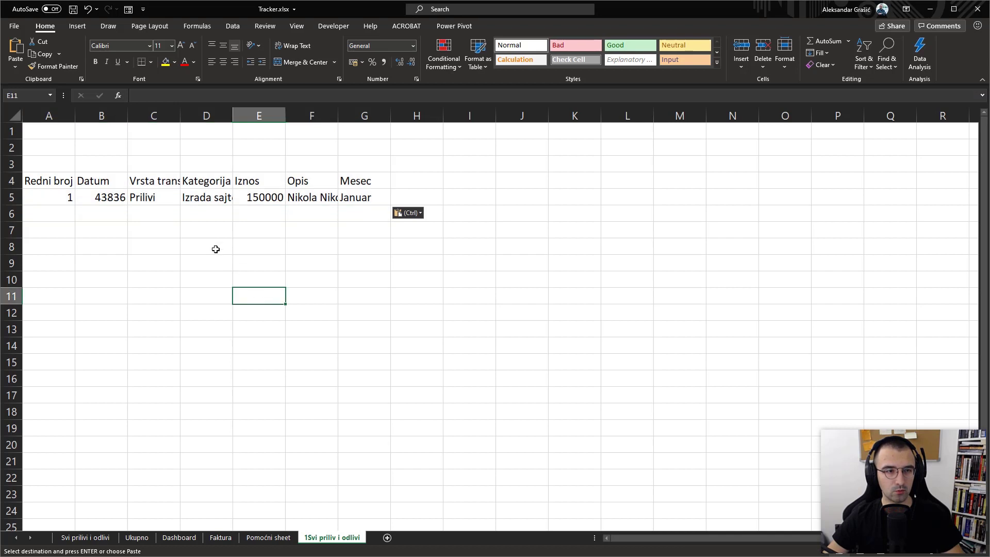
click(55, 178)
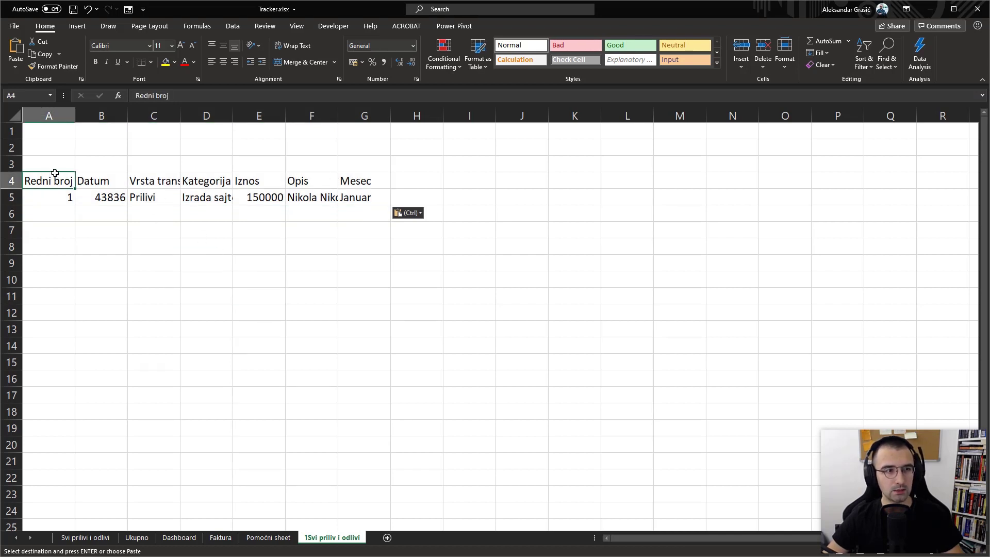
drag(54, 114, 377, 120)
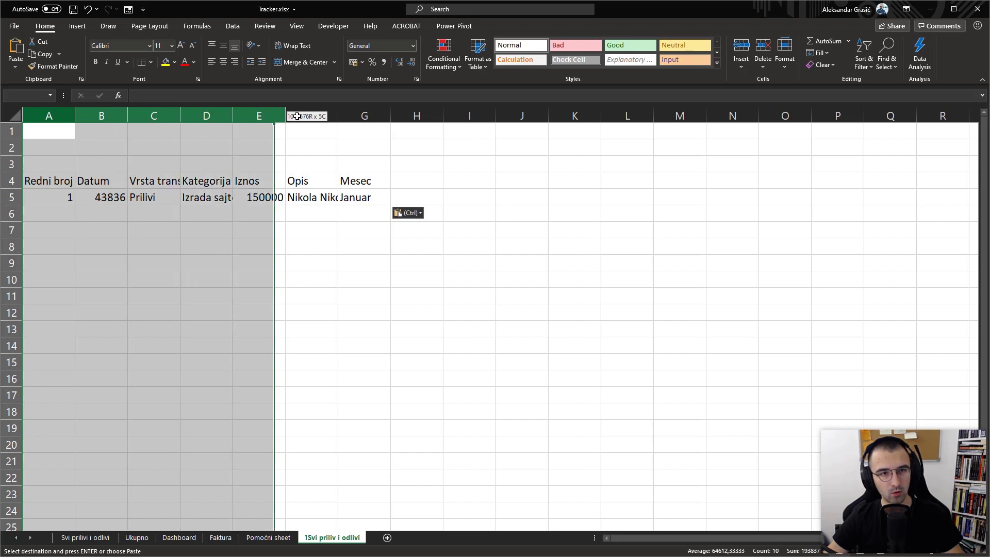
drag(377, 120, 377, 119)
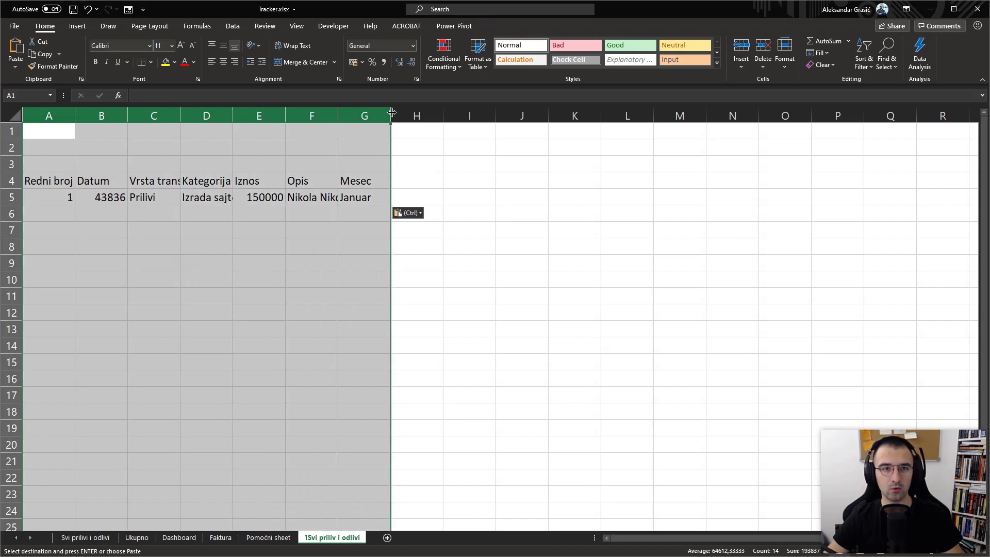
drag(392, 112, 413, 112)
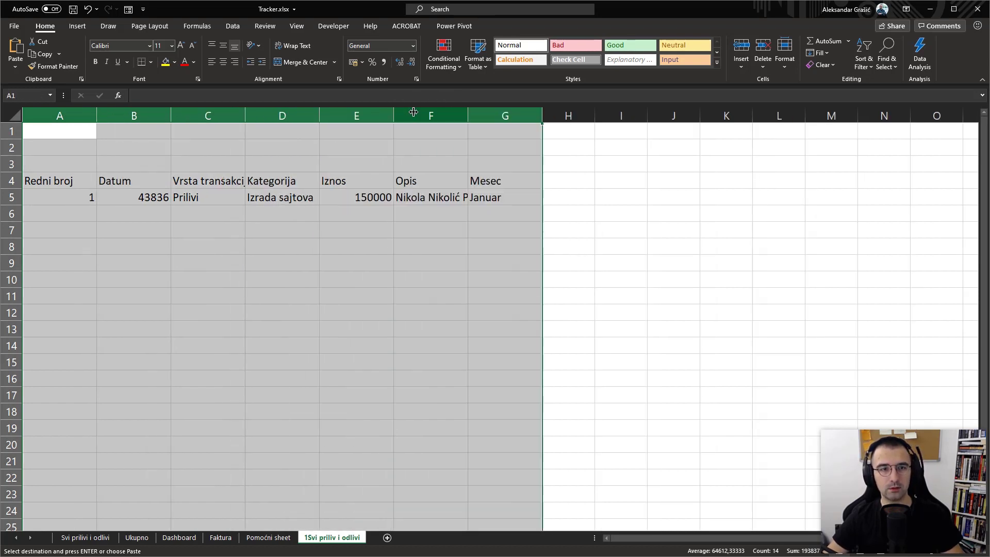
drag(542, 115, 517, 115)
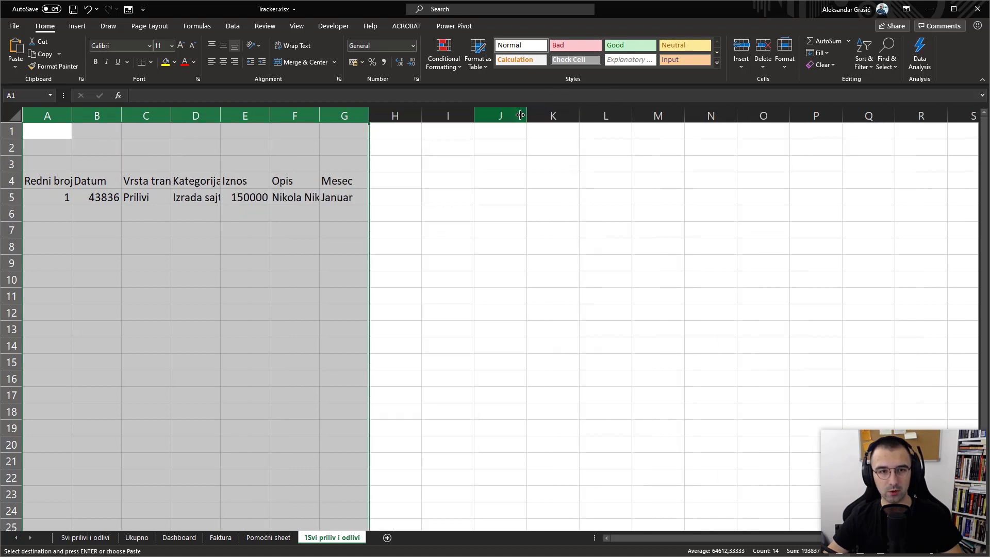
double_click(369, 112)
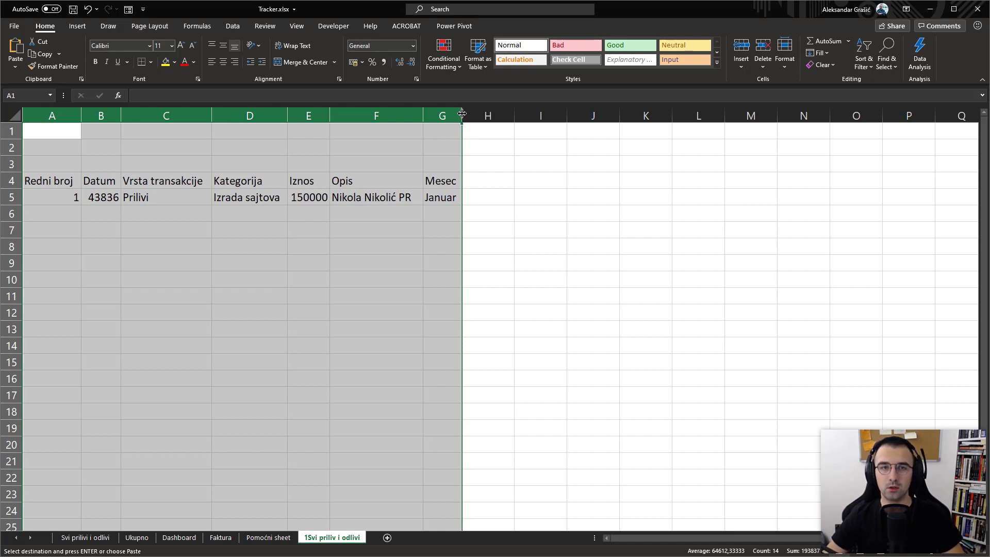
drag(462, 114, 446, 114)
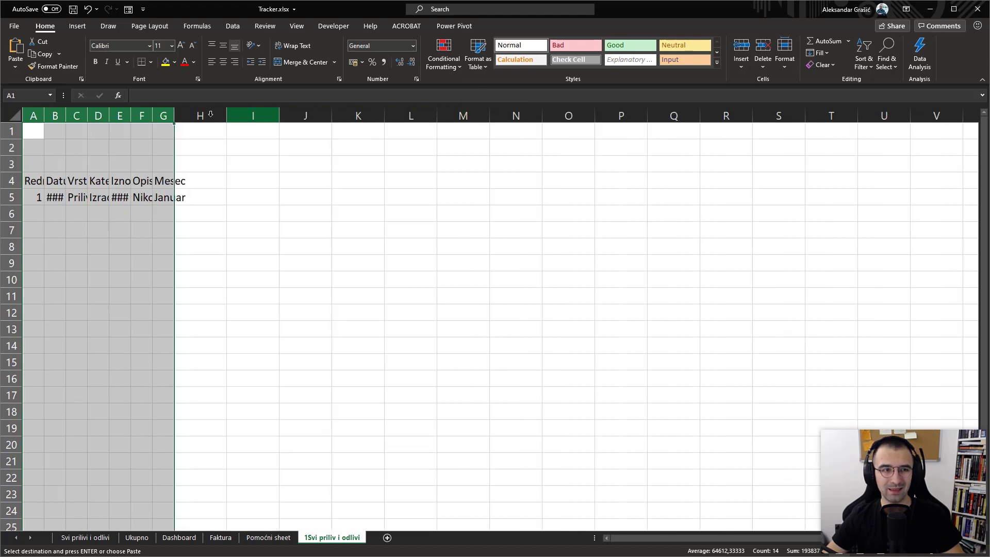
drag(175, 114, 188, 114)
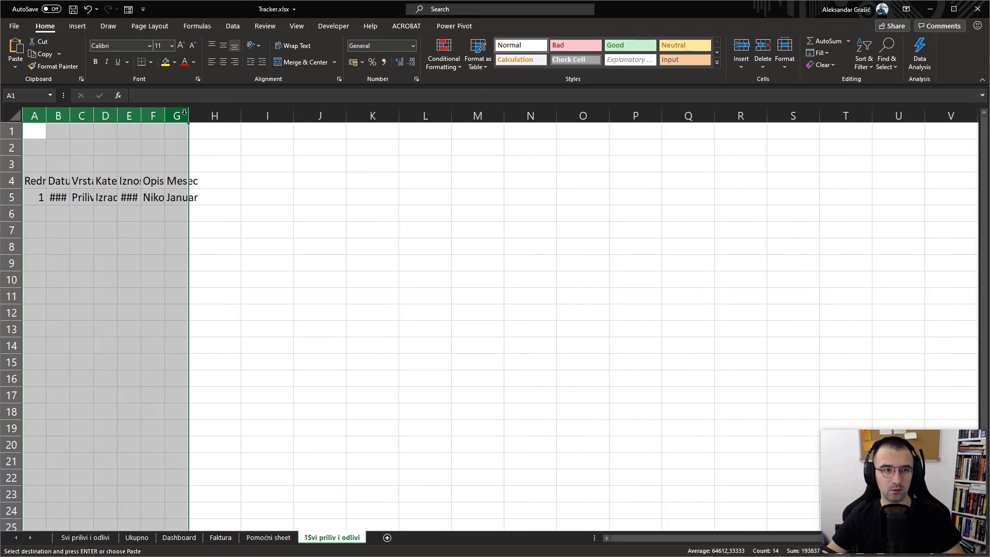
double_click(189, 114)
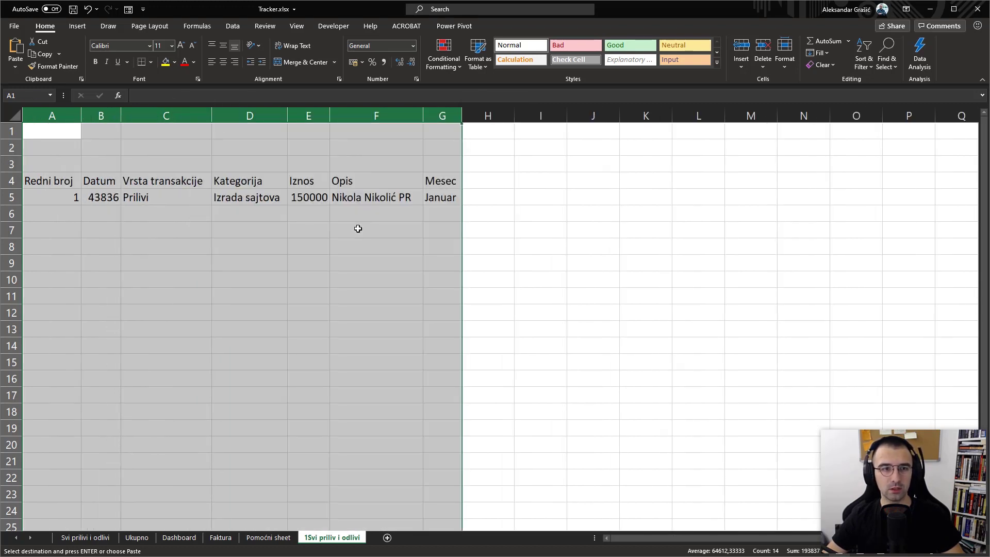
click(357, 228)
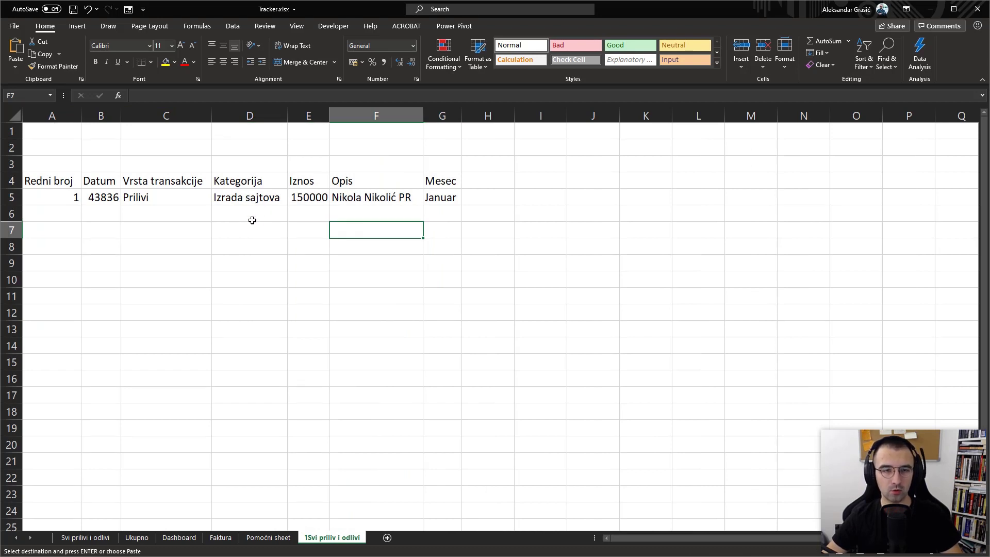
click(107, 198)
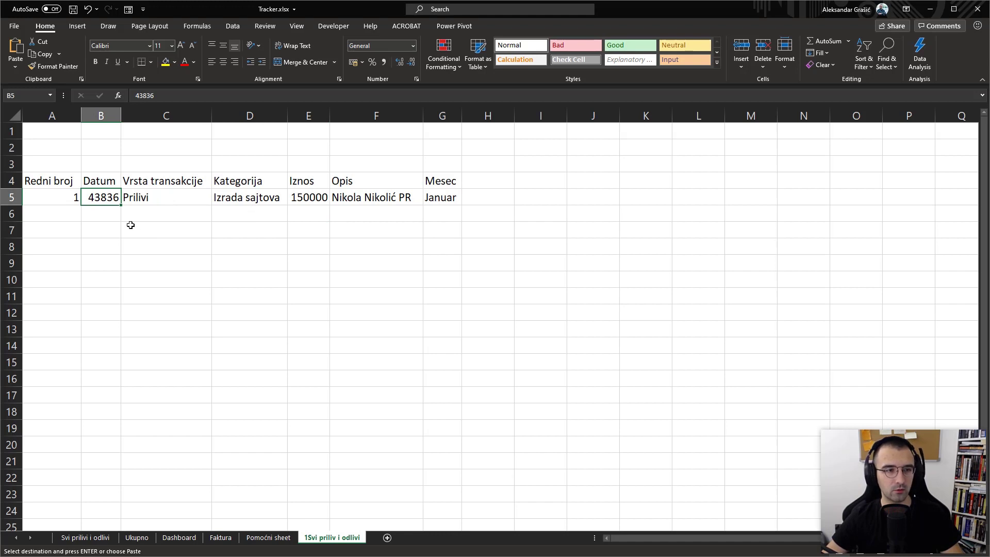
click(42, 182)
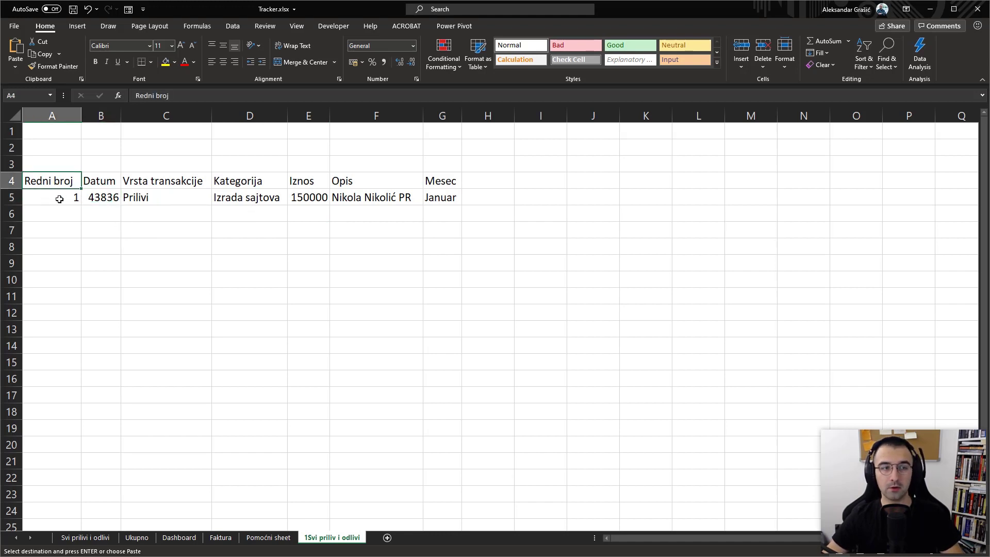
click(60, 199)
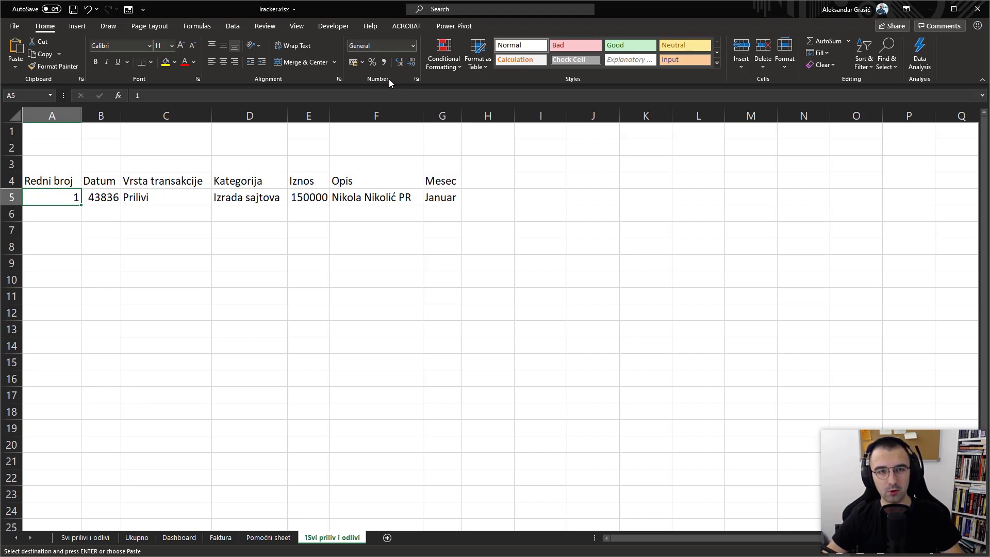
click(413, 46)
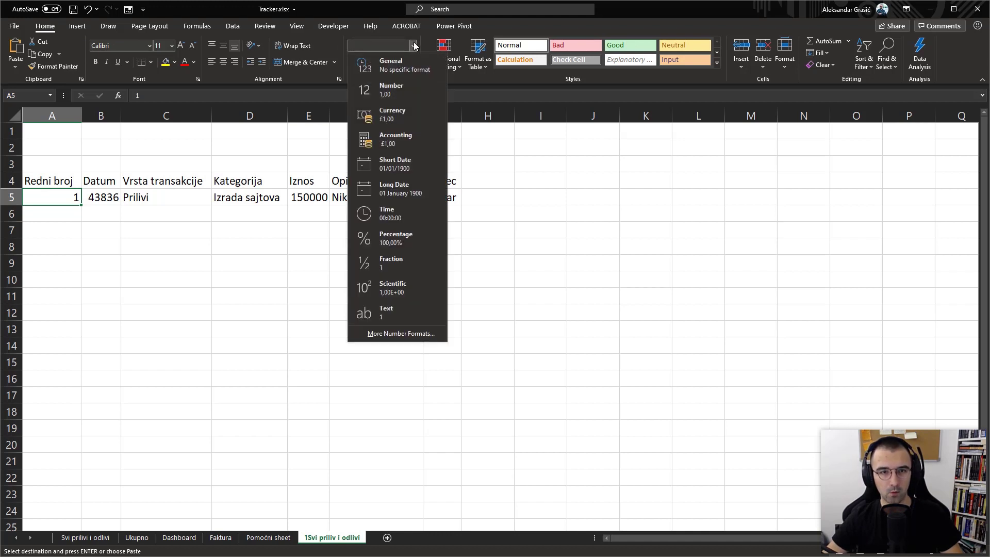
click(413, 45)
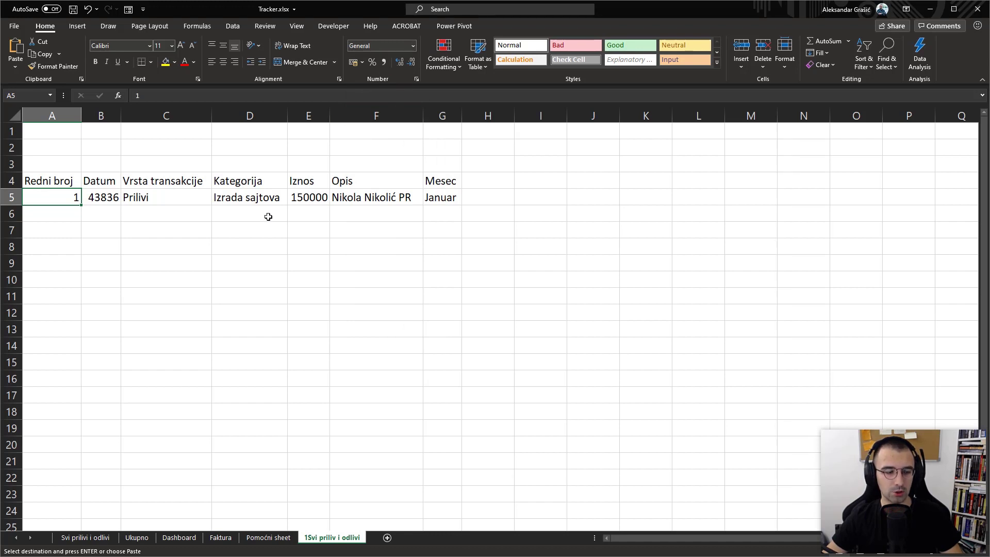
right_click(58, 198)
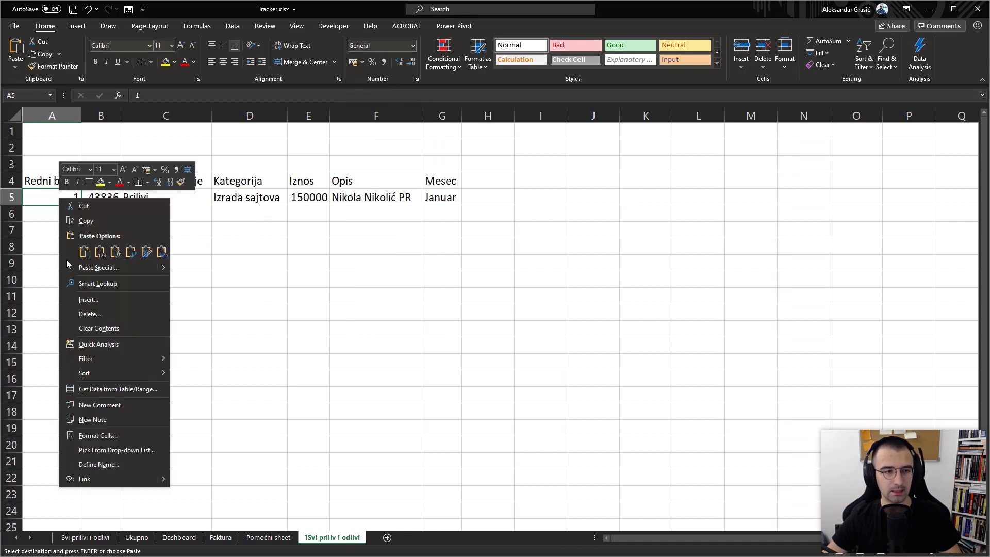
- Apply the Text number format to cell A5 through Format Cells
click(266, 340)
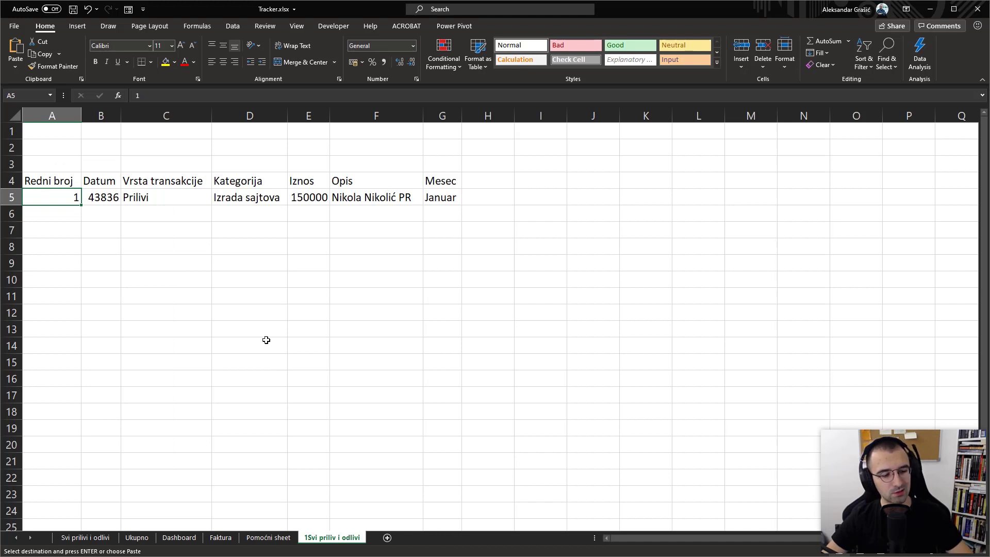
key(ctrl+1)
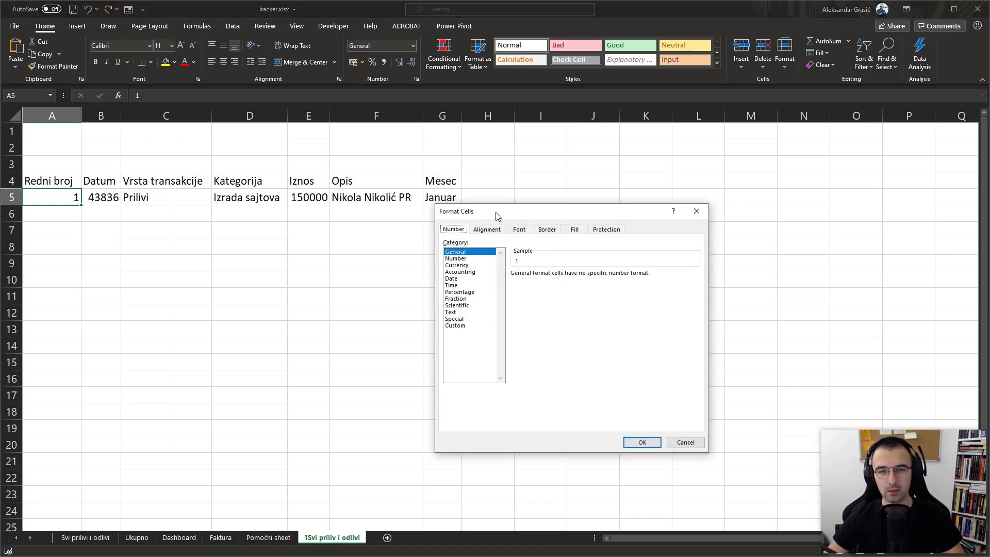
drag(495, 216, 263, 242)
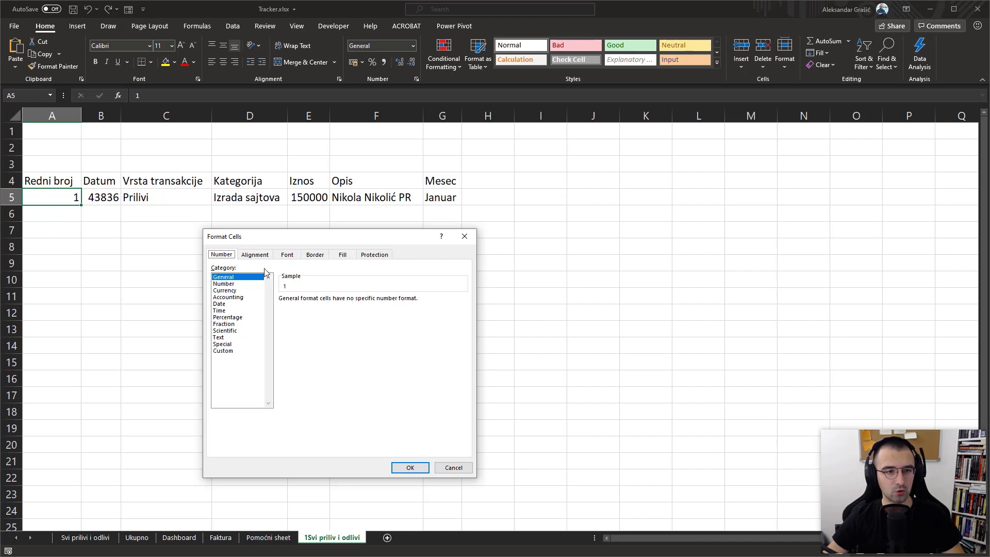
click(241, 279)
click(227, 284)
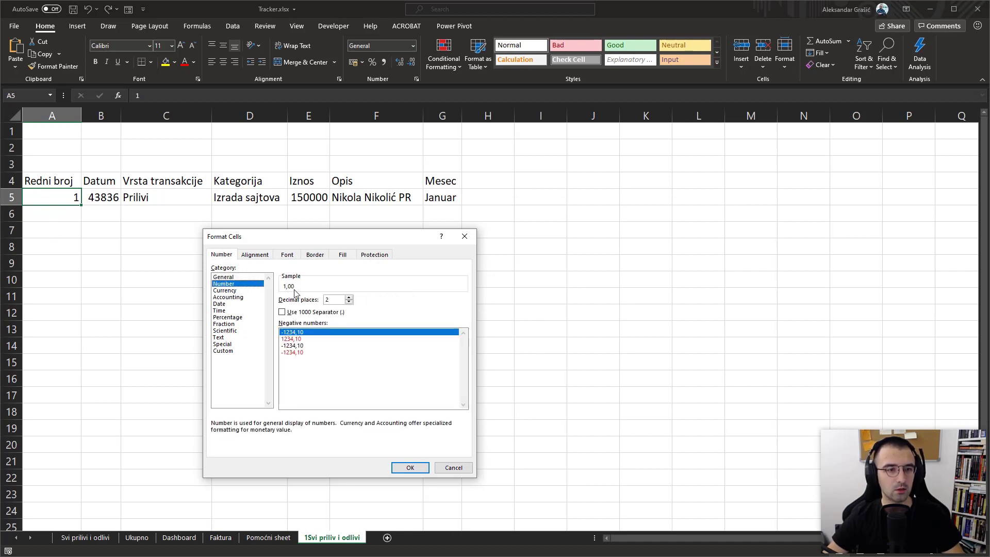
click(224, 338)
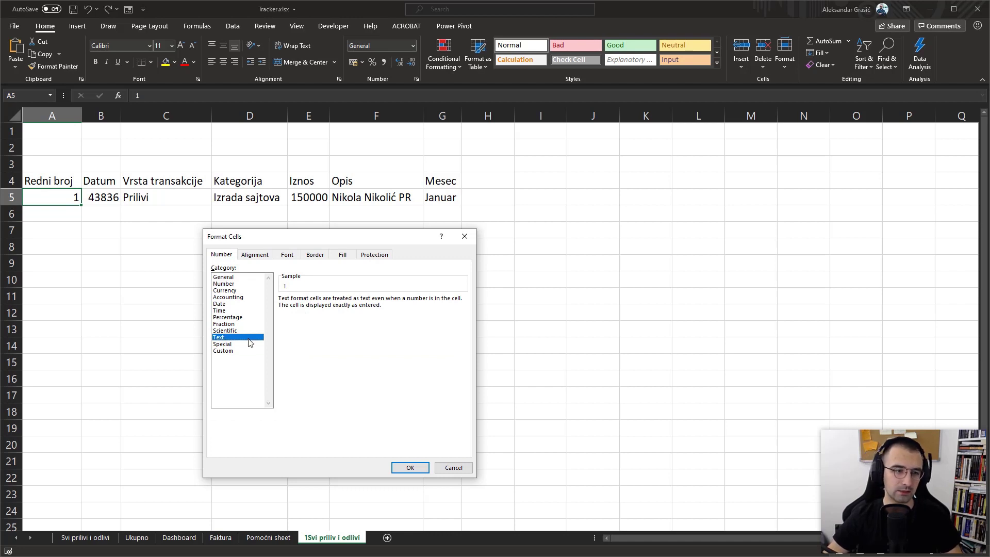
click(409, 468)
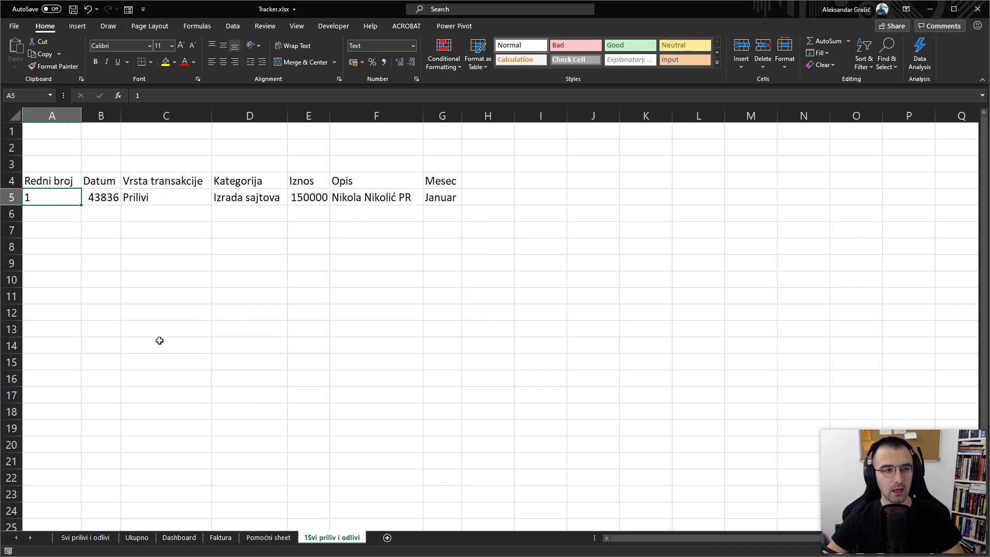
click(73, 217)
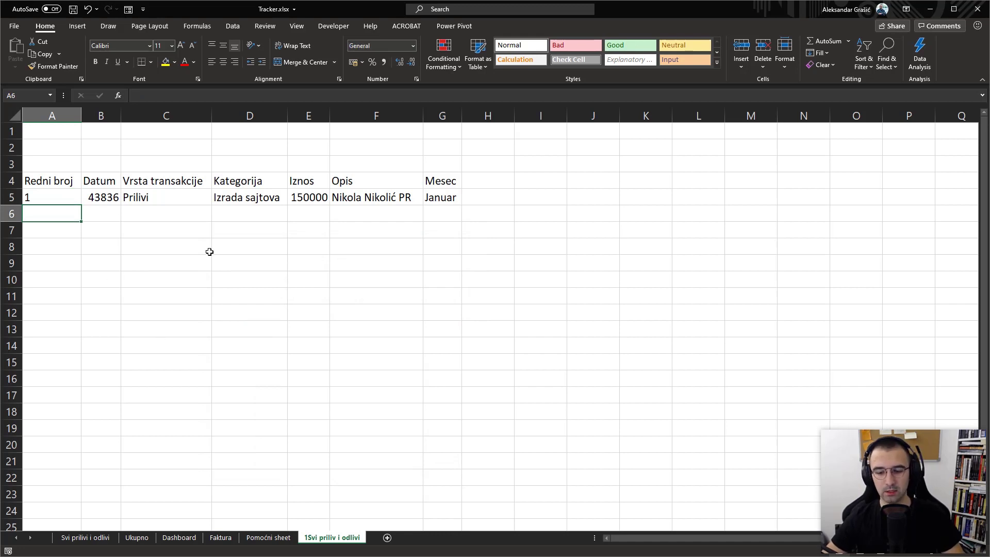
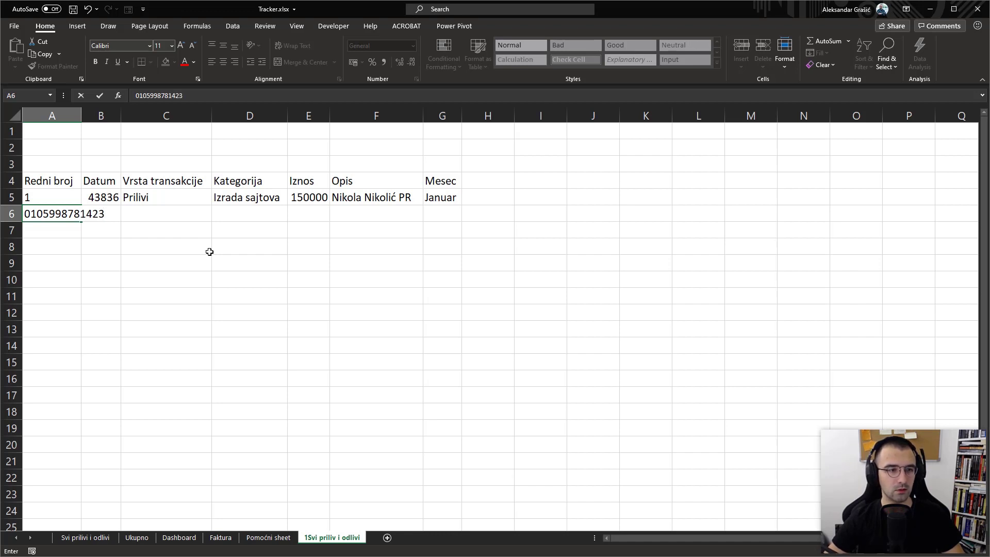
- Enter a 12-digit identification number in A6 and inspect its scientific-notation display in the formula bar
key(Return)
key(Up)
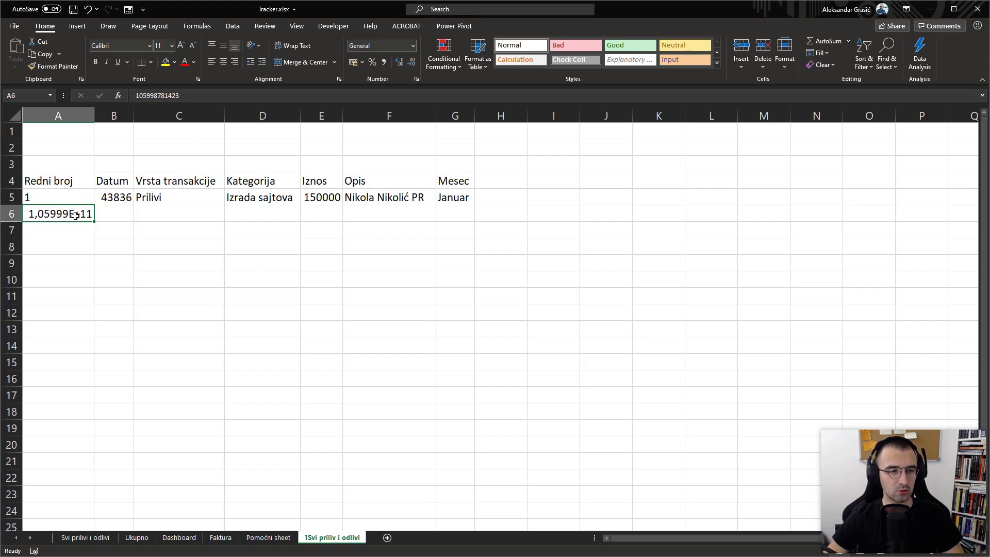
click(134, 96)
click(134, 95)
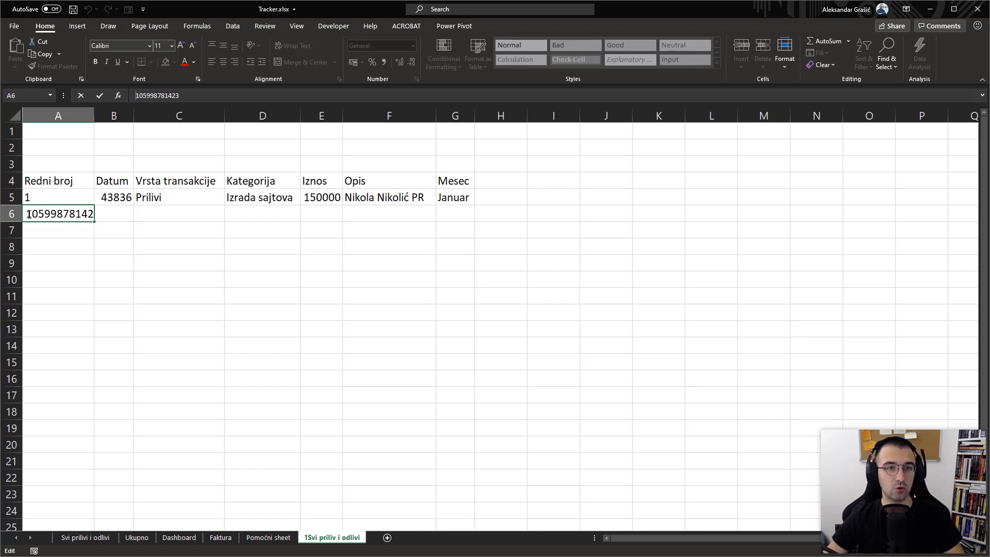
click(36, 201)
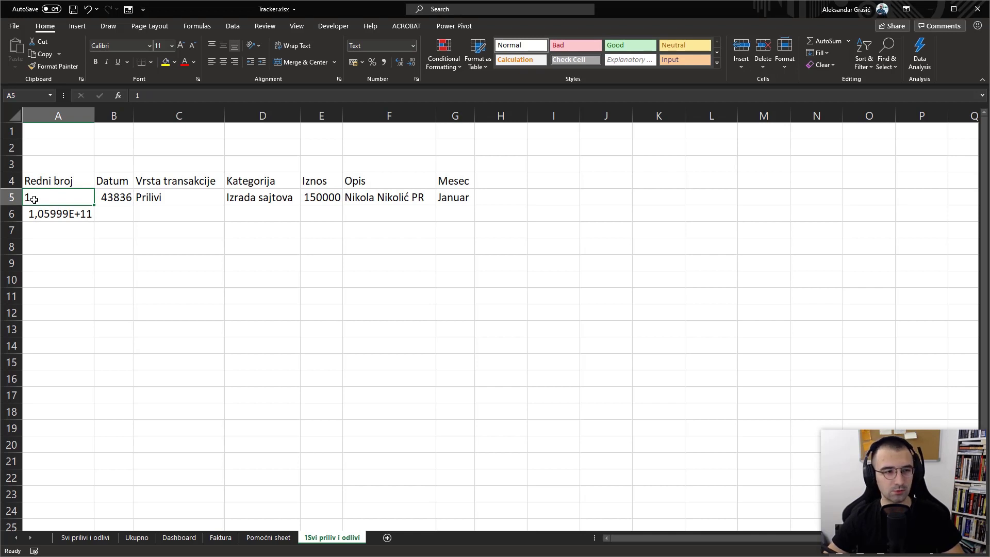
- Type the full 13-digit identification number, leading zero included, into text-formatted A5
text(021)
key(BackSpace)
key(BackSpace)
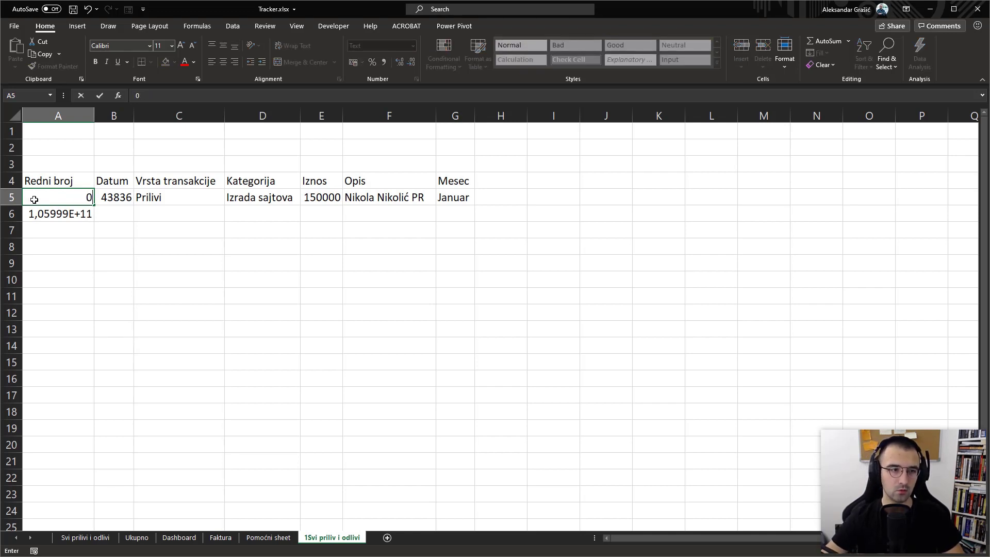
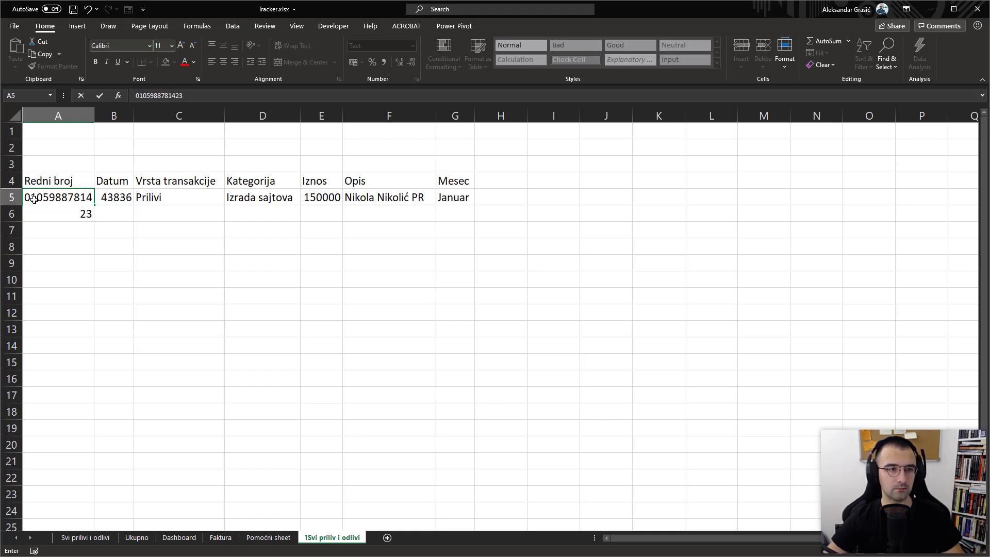
key(ctrl+Return)
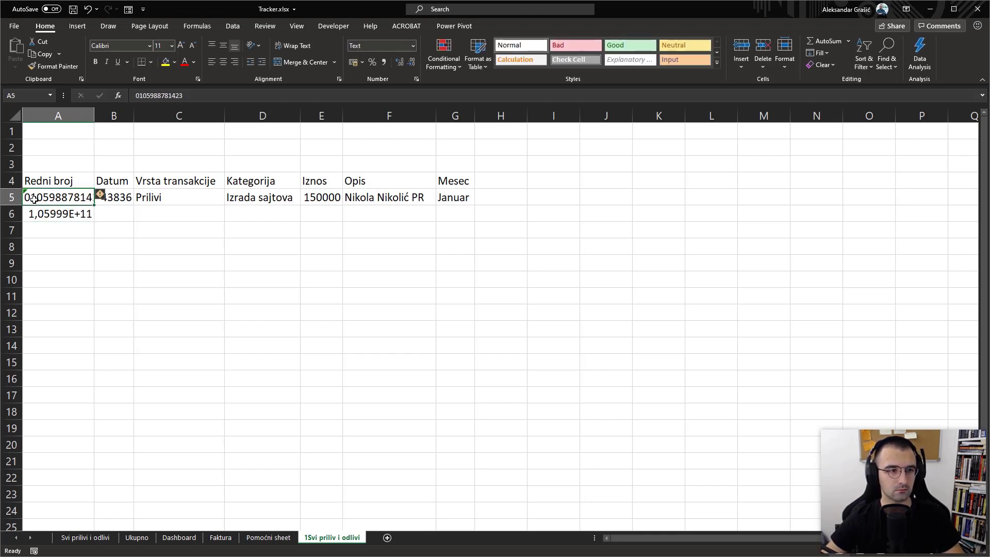
- AutoFit column A and dismiss A5's number-stored-as-text warning
double_click(94, 115)
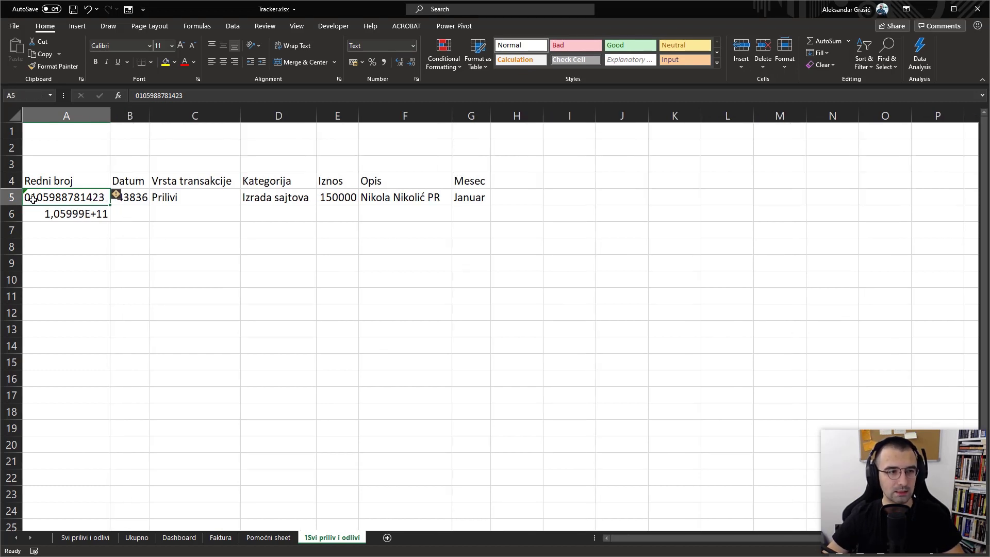
click(122, 200)
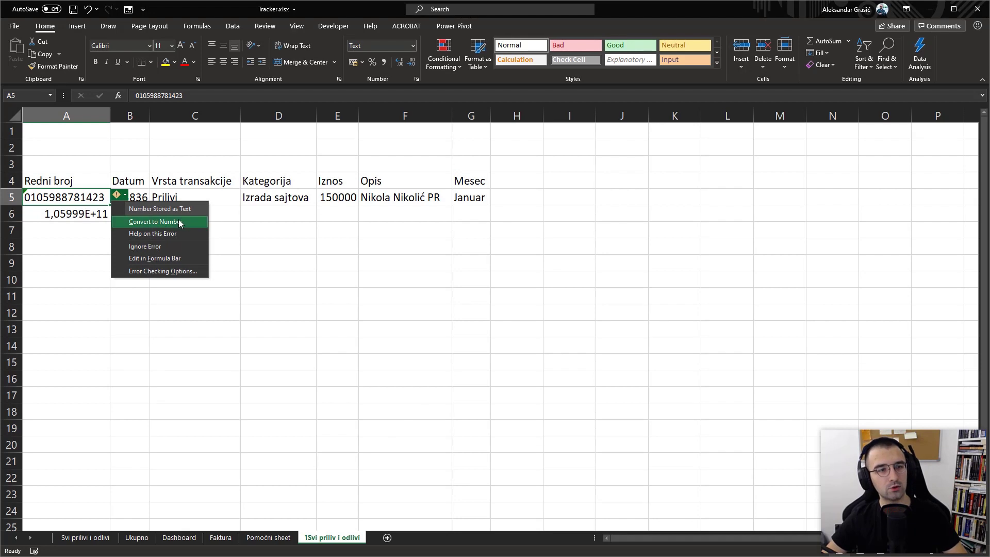
click(164, 246)
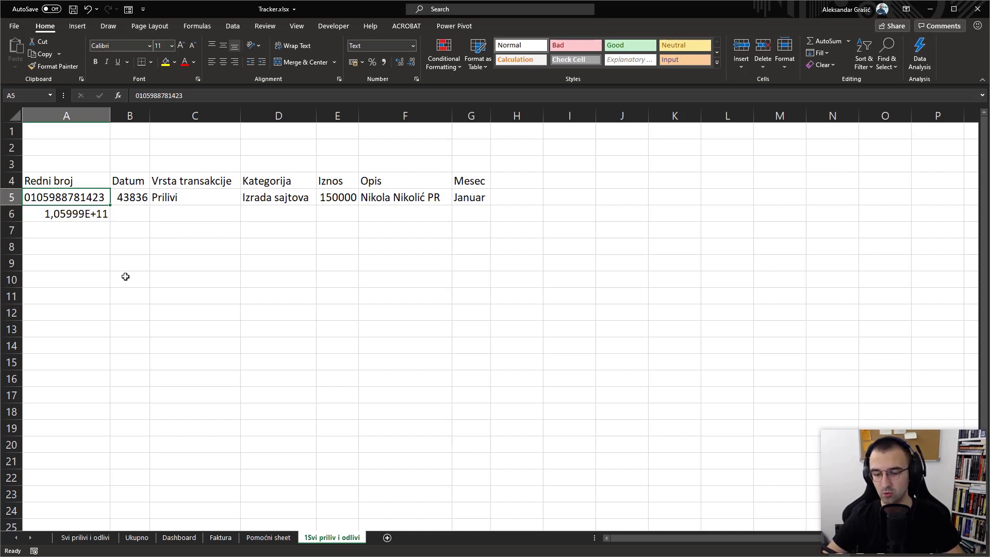
- Enter 001 in A5 and convert it to a number via the error warning
text(001)
key(Return)
key(Up)
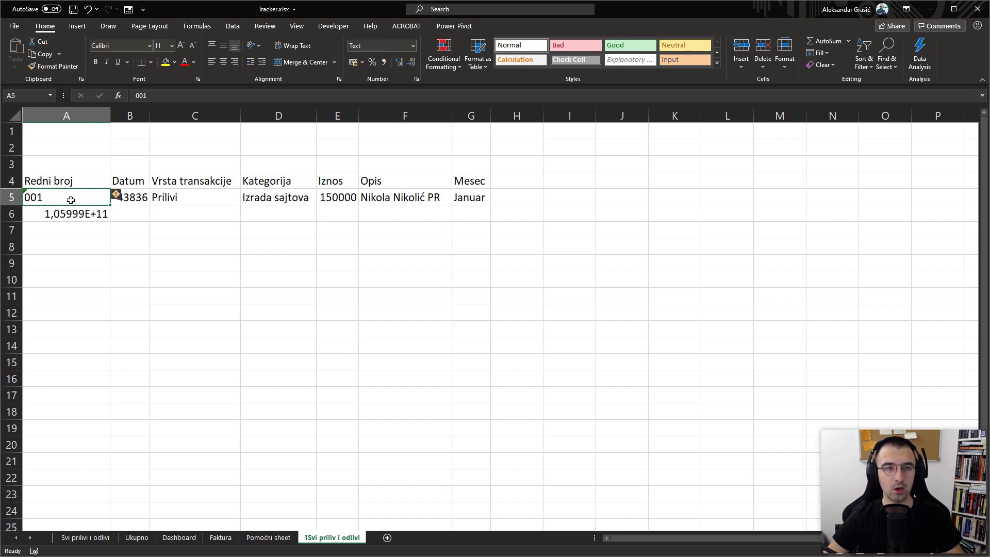
click(116, 195)
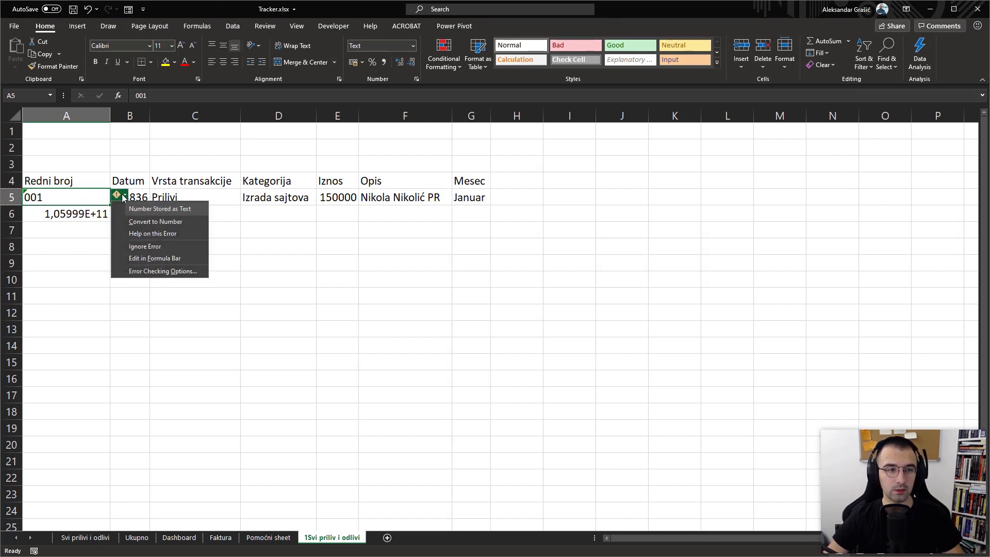
click(138, 221)
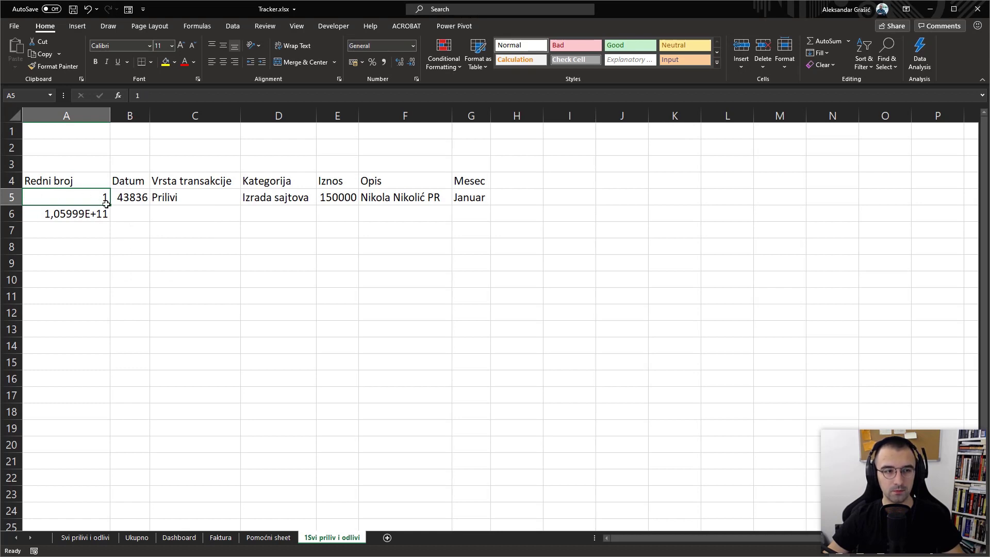
- Clear the leftover long number from cell A6
key(Down)
key(Delete)
key(Up)
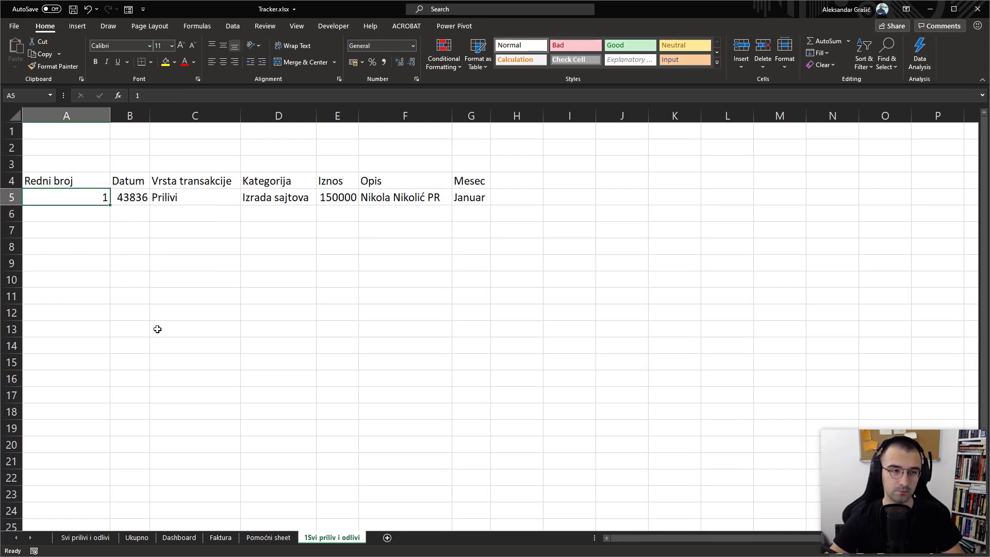
key(Down)
key(Up)
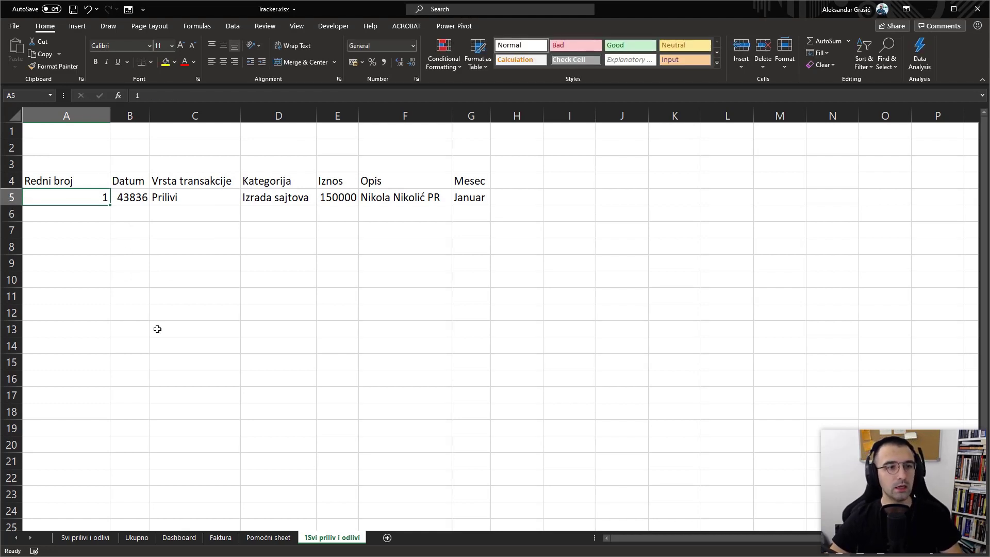
- Keep cell A5 in the General number format
click(413, 46)
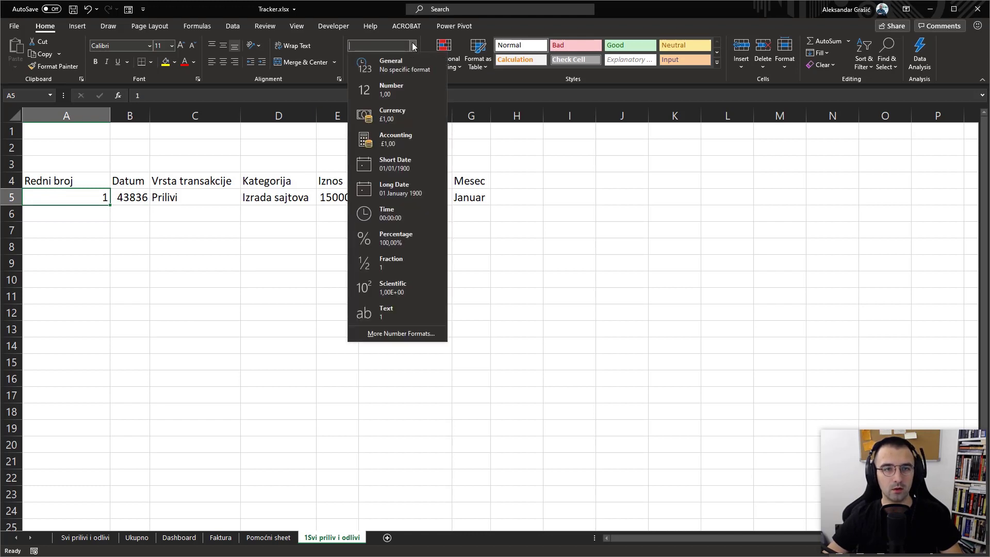
click(405, 67)
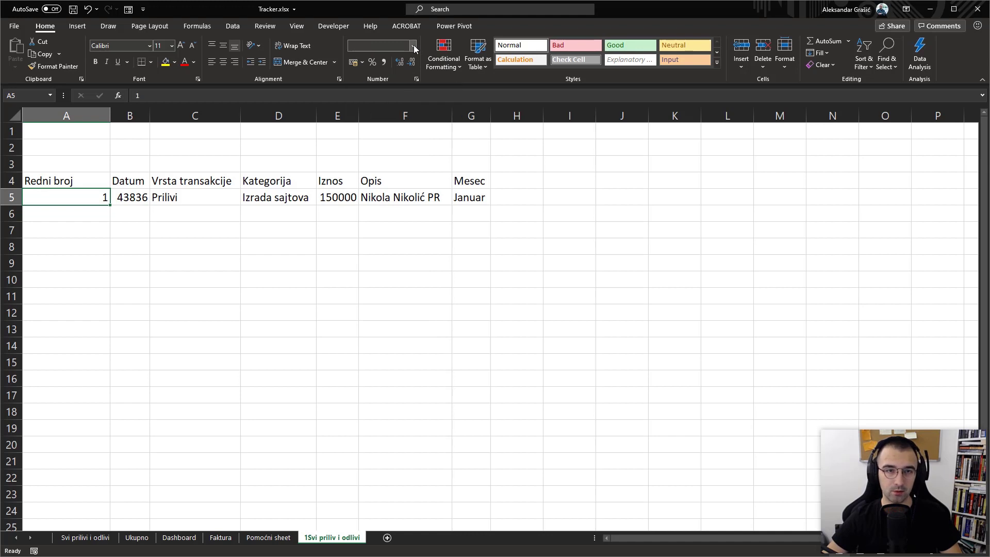
click(413, 46)
click(405, 71)
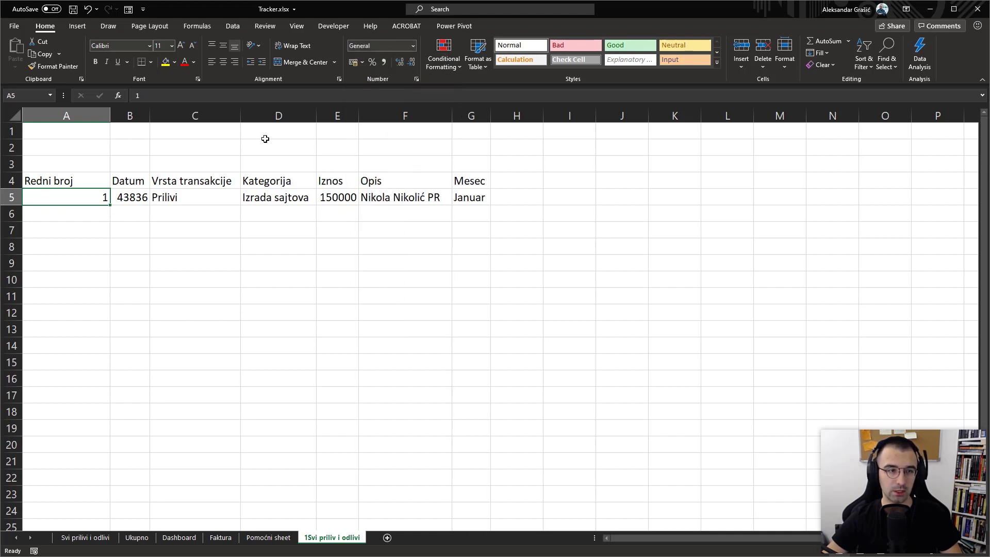
click(136, 195)
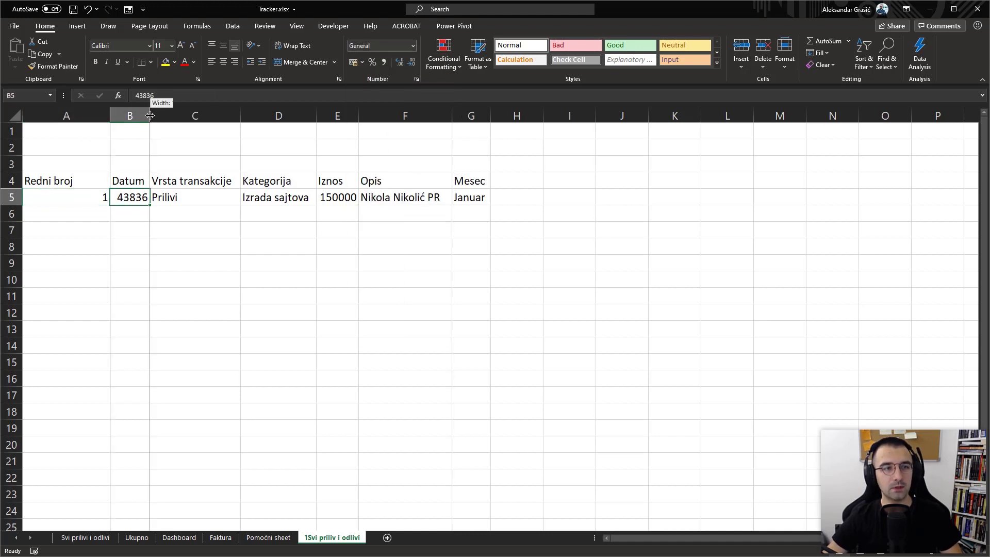
- Widen column B and format B5 with the 14/03/12 Date type, showing 06/01/20
drag(150, 116, 175, 116)
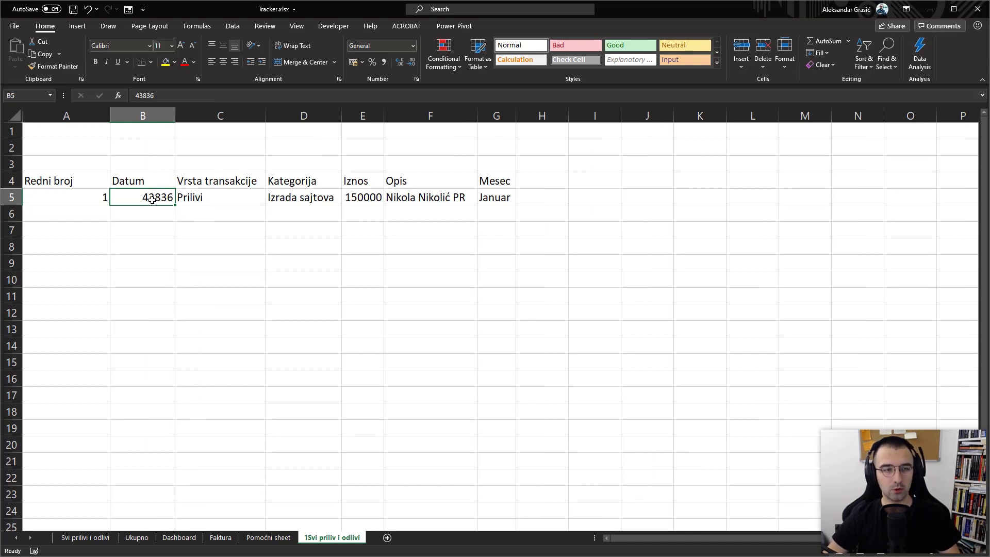
key(ctrl+1)
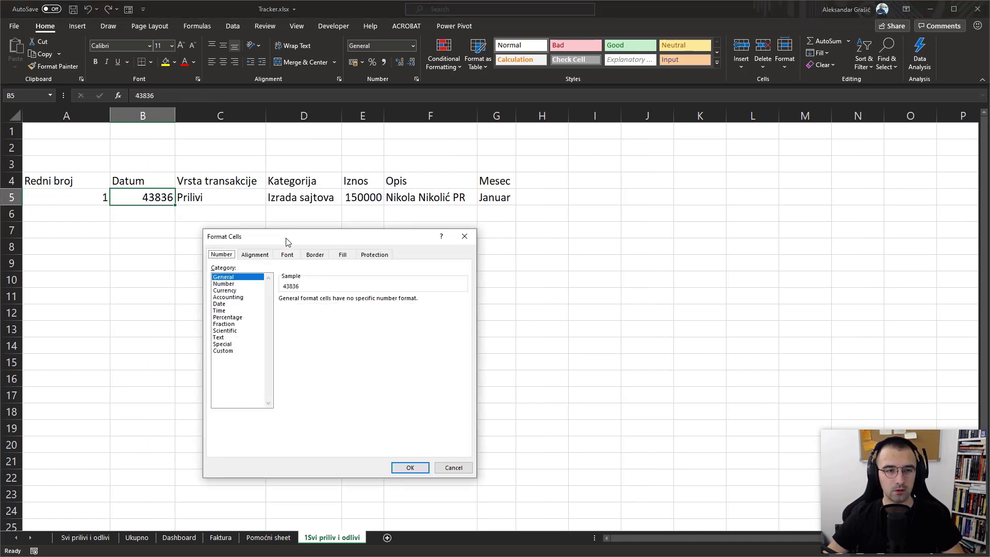
drag(285, 236, 392, 178)
click(338, 243)
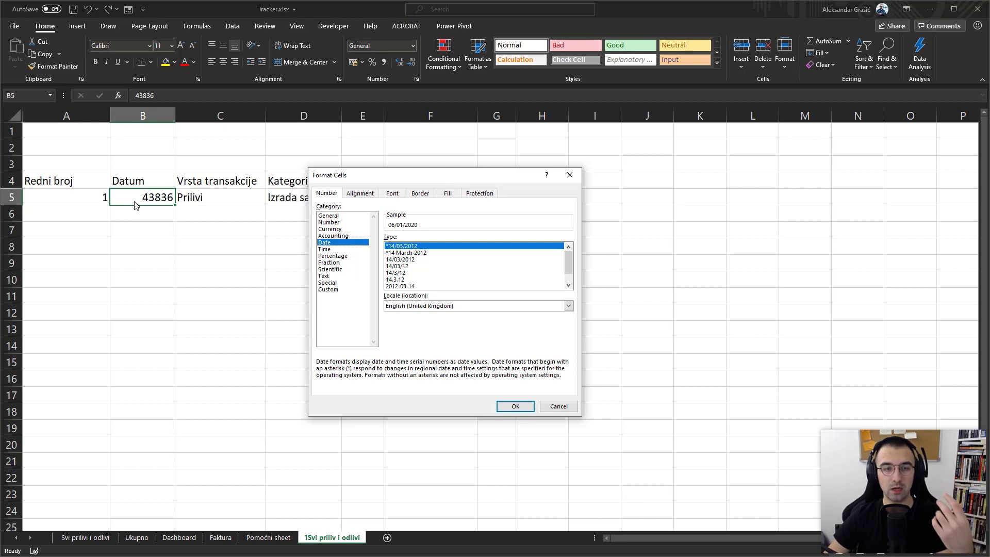
click(405, 267)
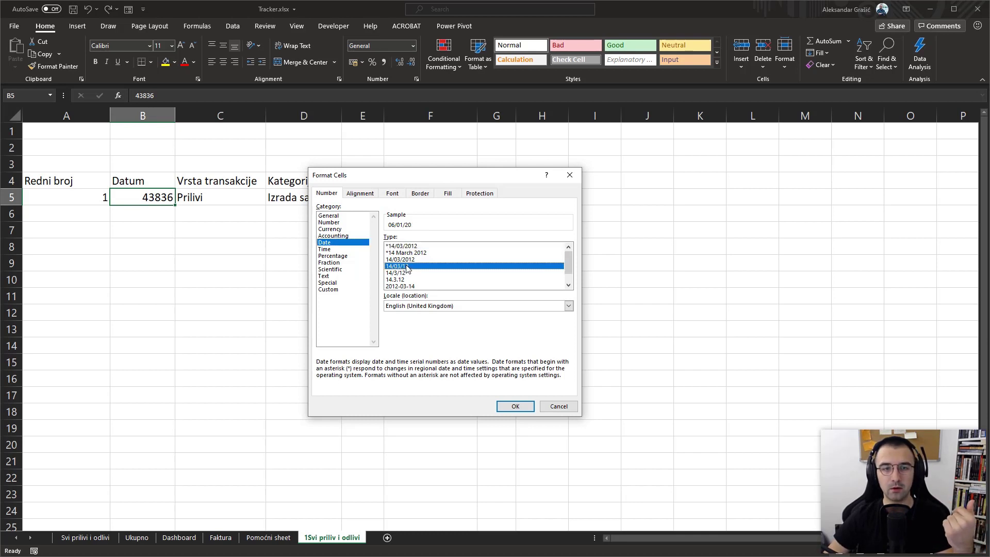
click(515, 406)
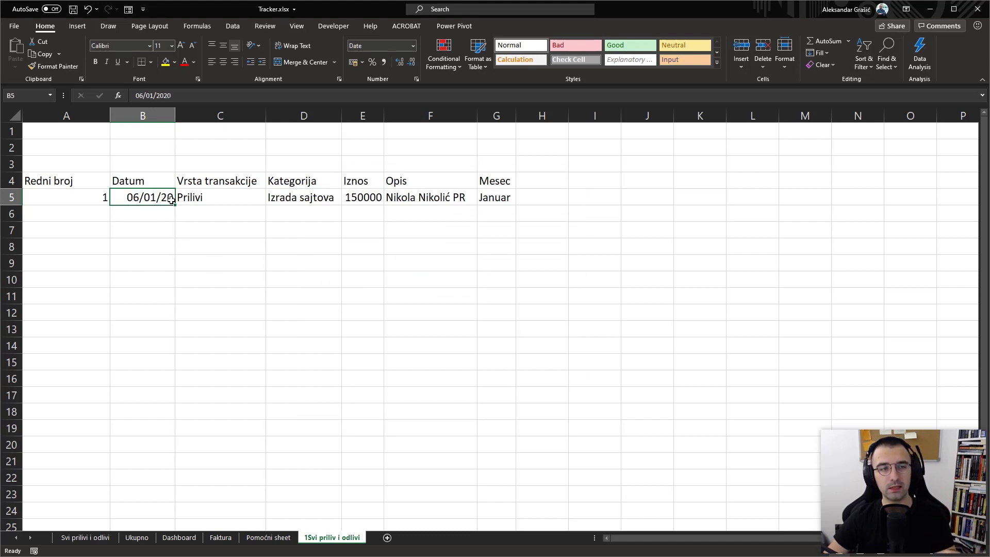
- Format B5 with the *14 March 2012 date type and AutoFit column B
right_click(163, 199)
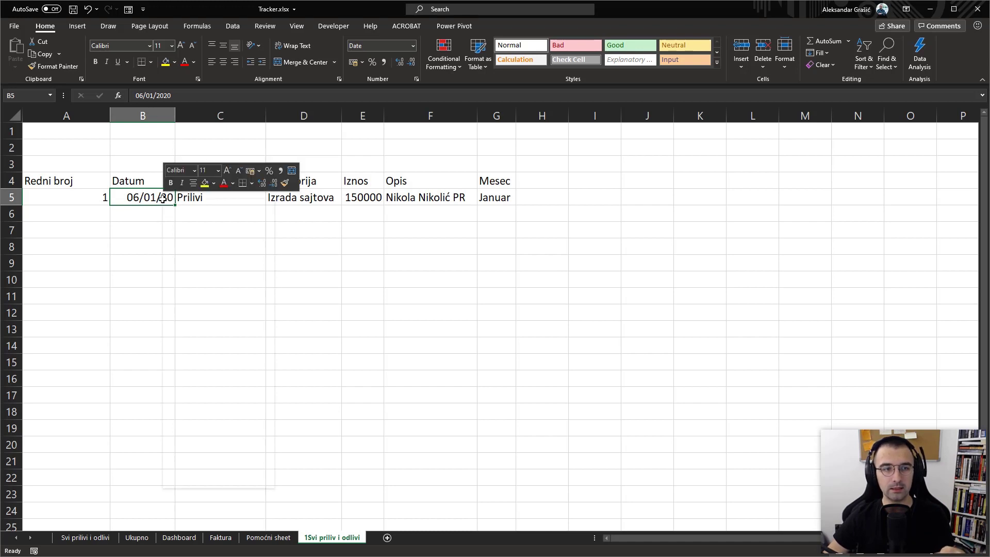
click(196, 442)
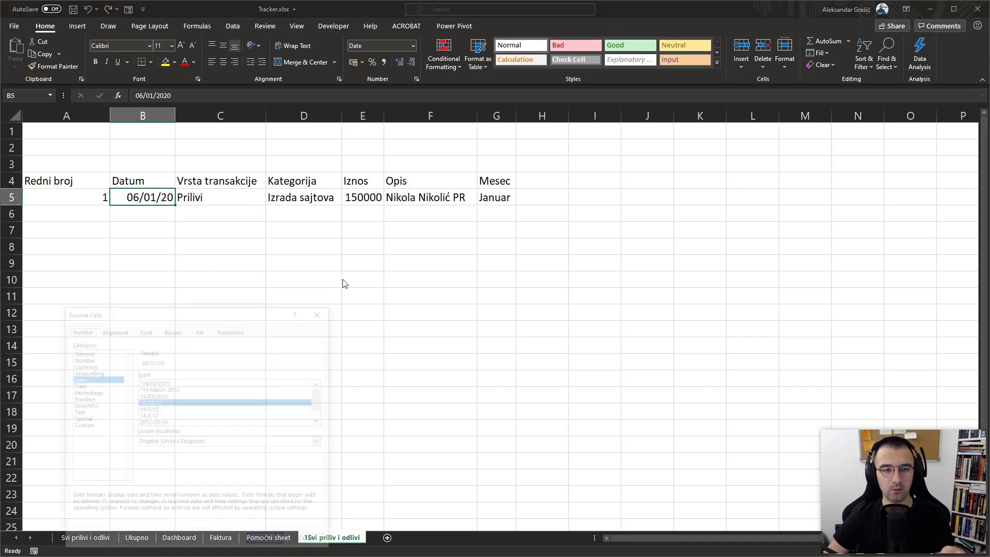
drag(252, 312, 428, 226)
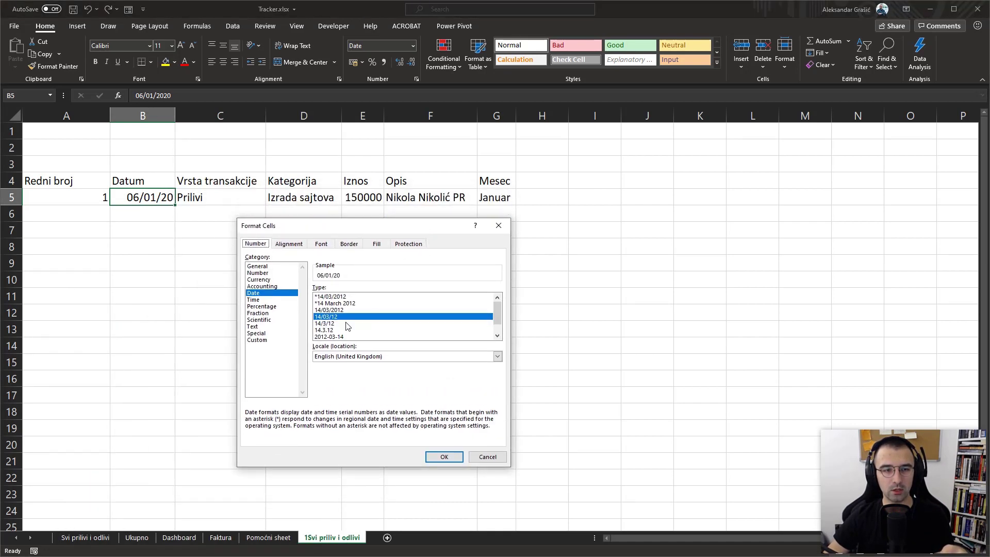
click(336, 303)
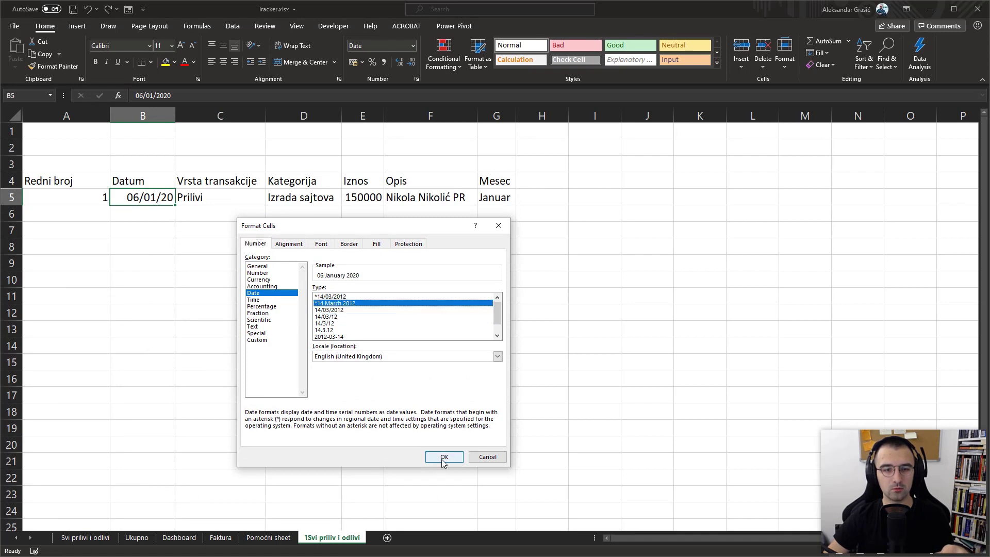
click(444, 457)
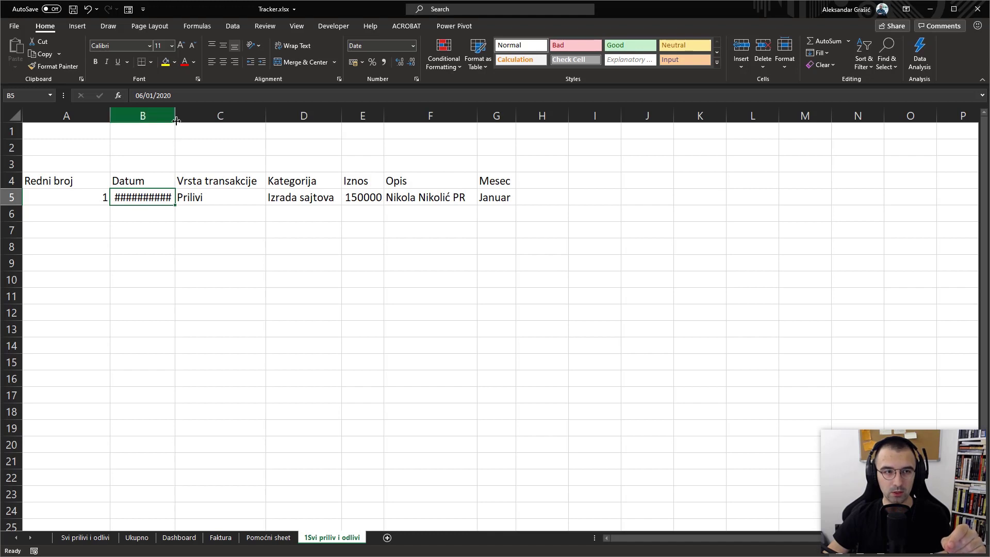
drag(176, 117, 198, 115)
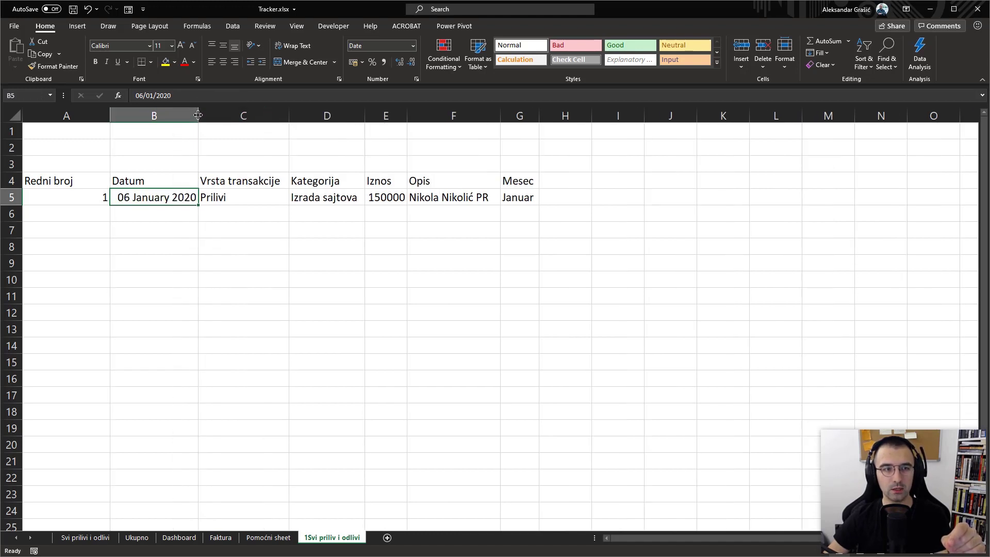
double_click(198, 115)
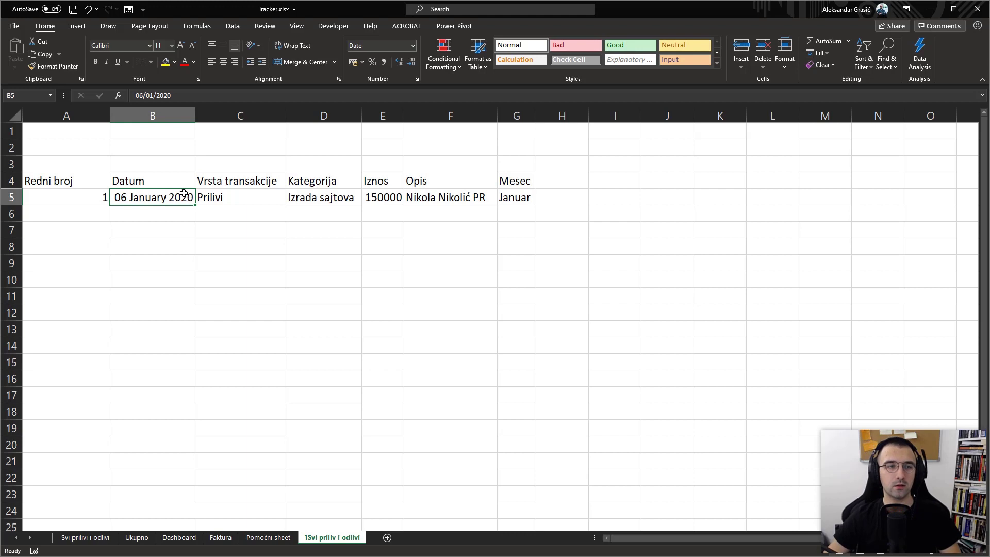
- Recheck B5's format settings and close them without changes
click(189, 244)
click(184, 202)
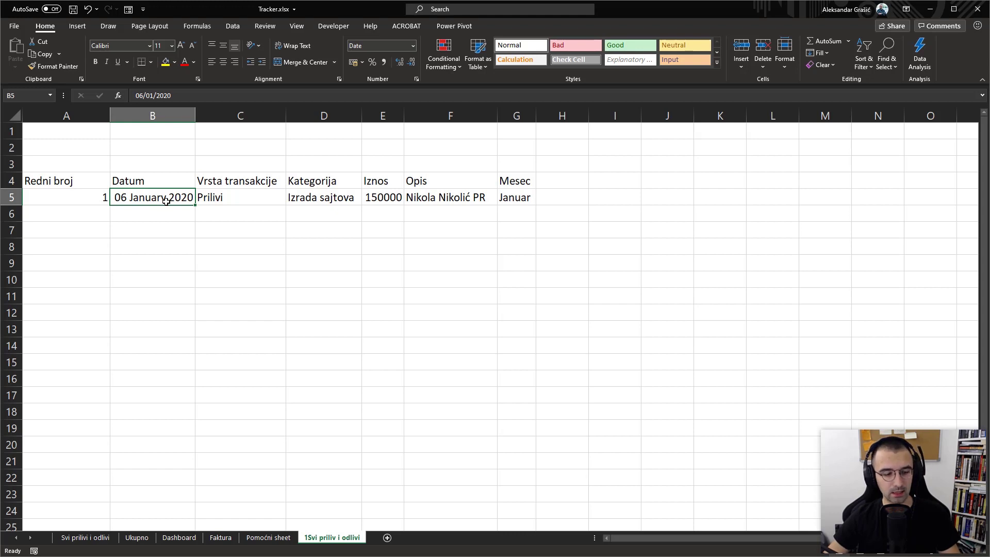
key(ctrl+1)
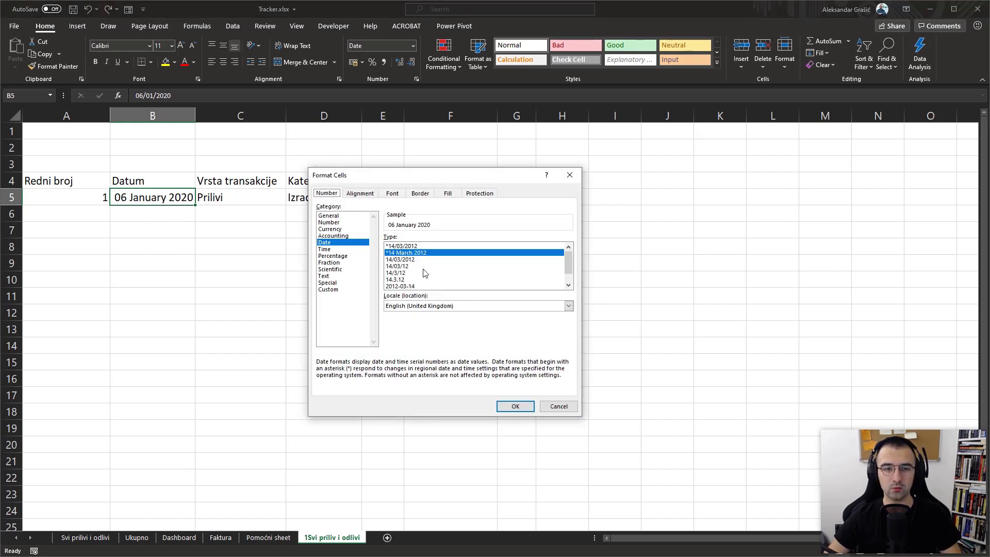
click(559, 406)
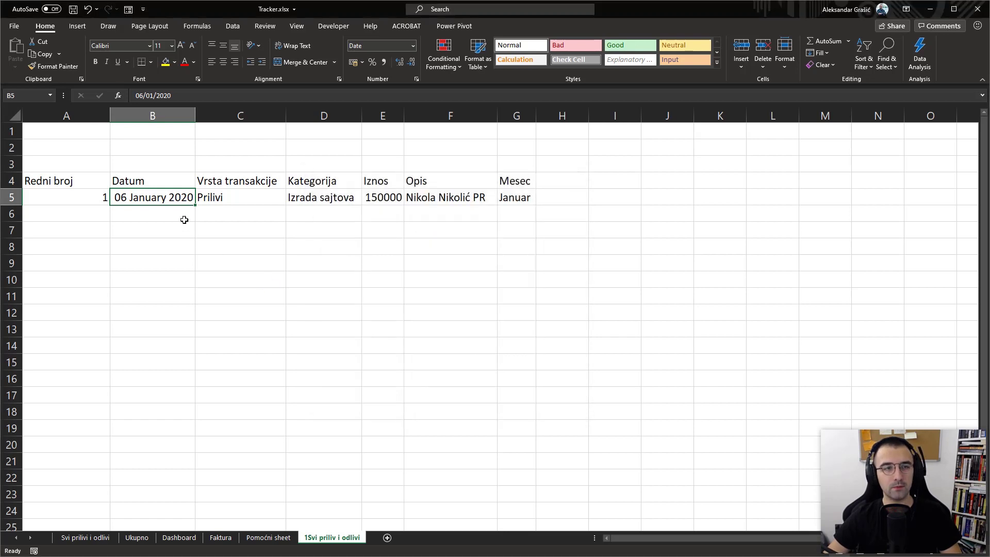
click(237, 200)
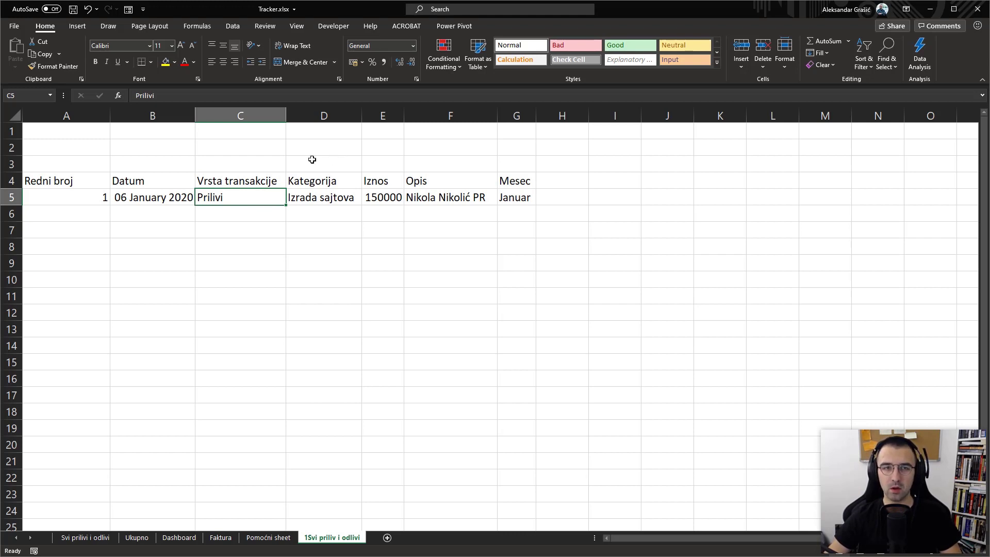
click(412, 46)
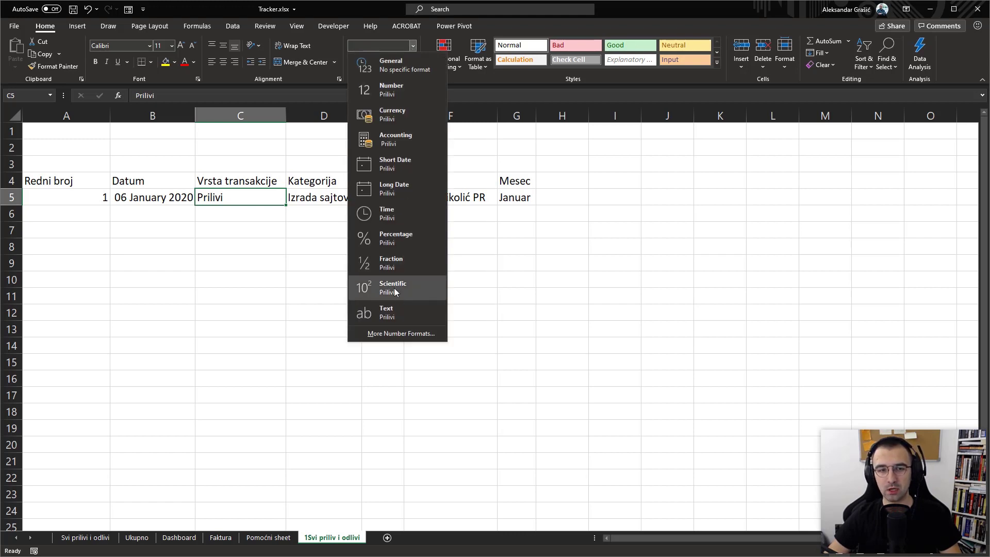
click(404, 317)
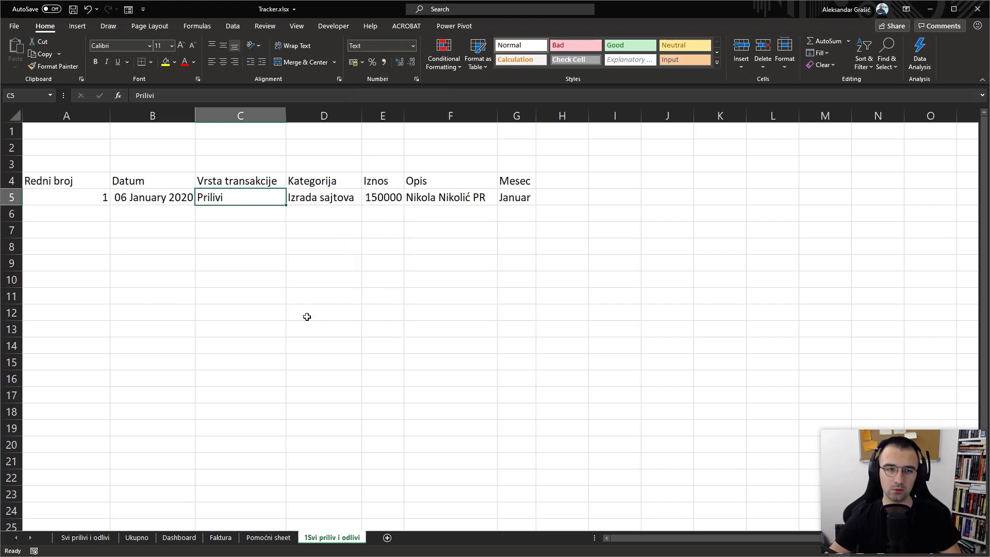
key(Right)
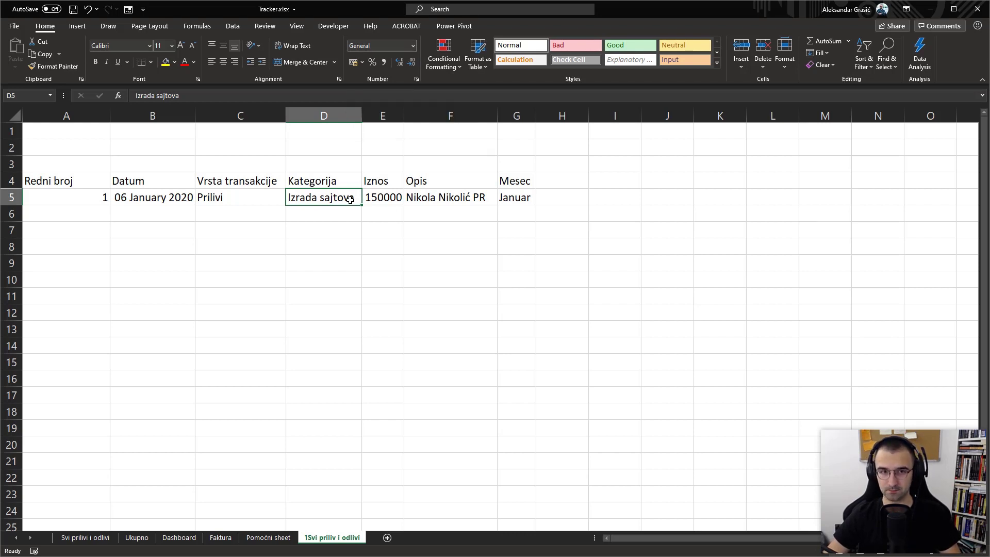
click(386, 197)
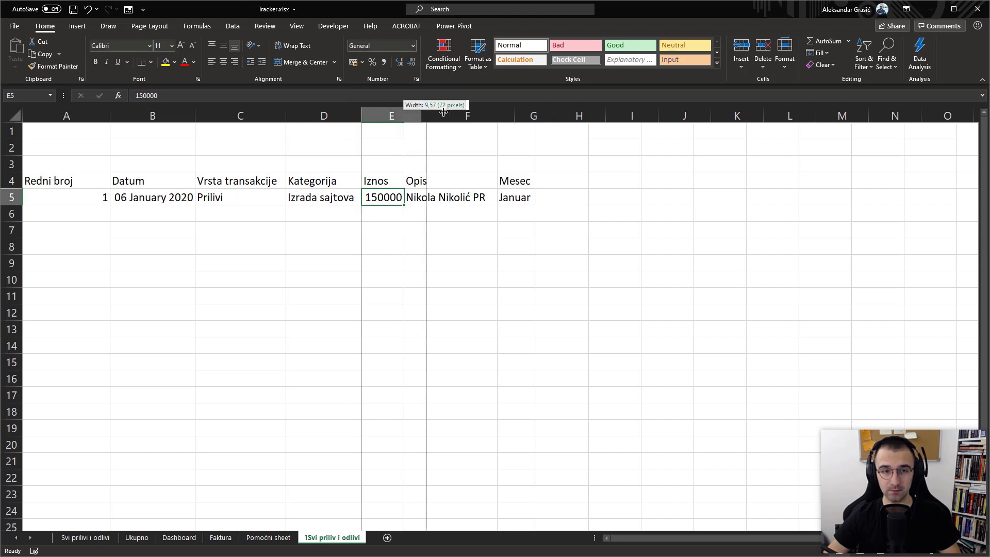
drag(404, 115, 444, 115)
click(64, 539)
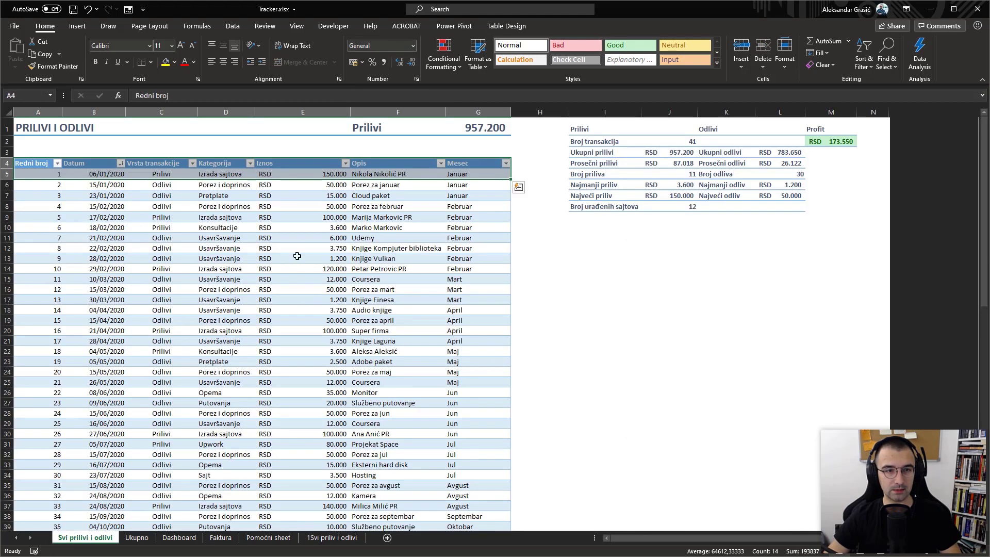
click(310, 175)
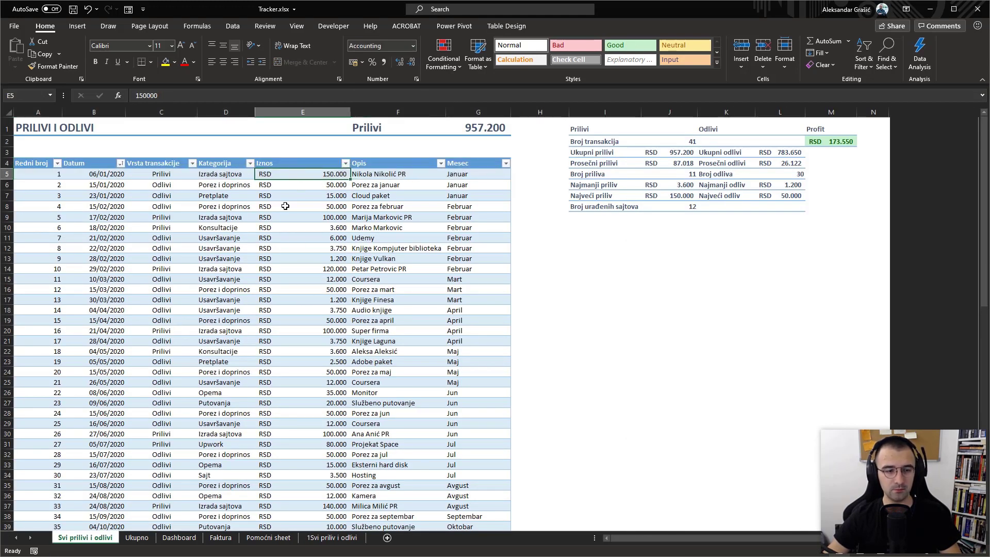
click(331, 538)
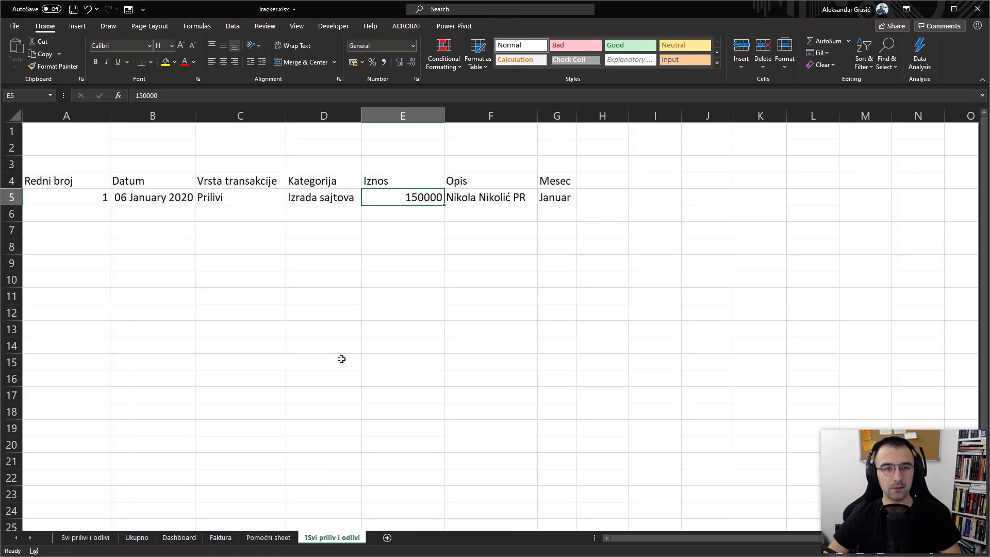
click(413, 47)
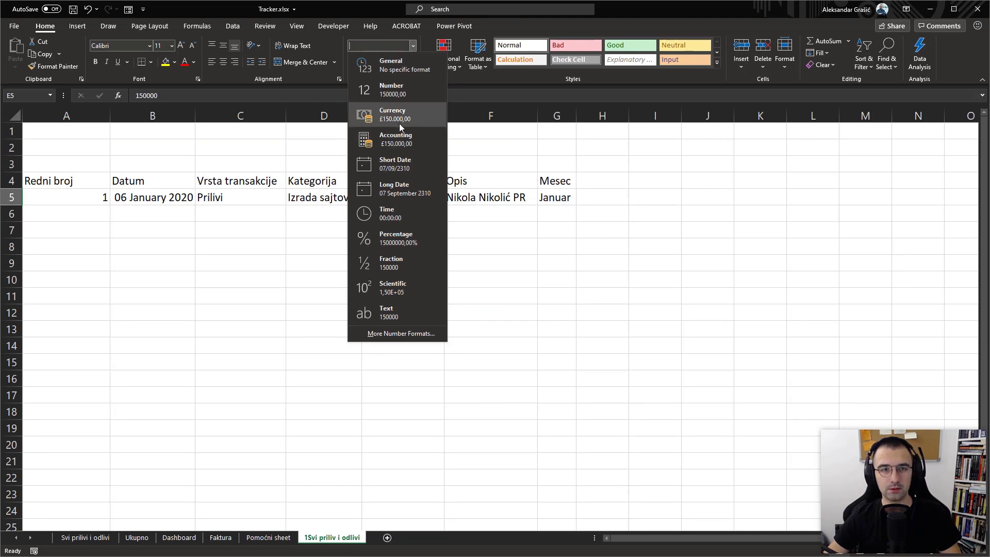
- Format E5 as Currency with RSD symbol and 0 decimal places, then widen column E
key(Escape)
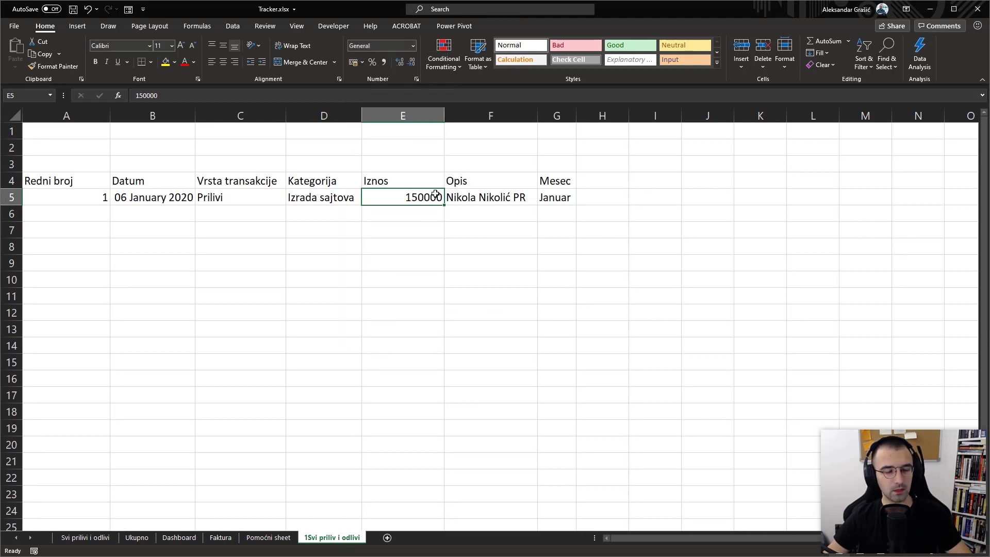
key(ctrl+1)
drag(420, 177, 683, 148)
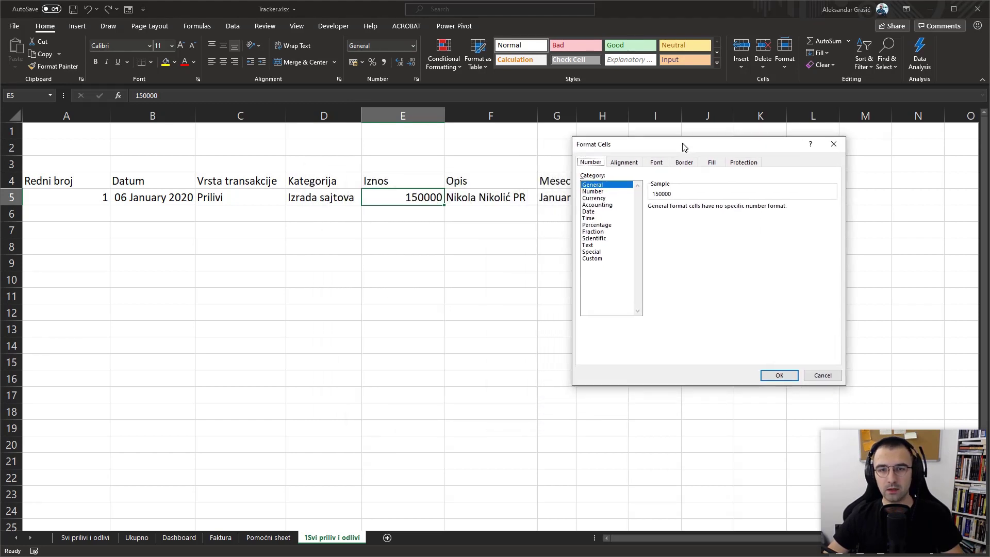
click(600, 205)
click(601, 199)
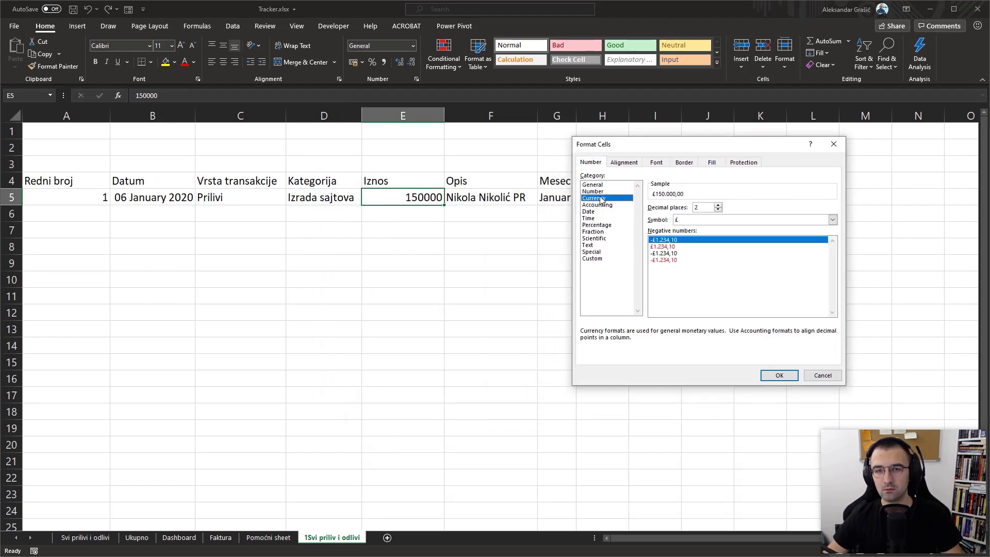
click(685, 220)
text(rsd)
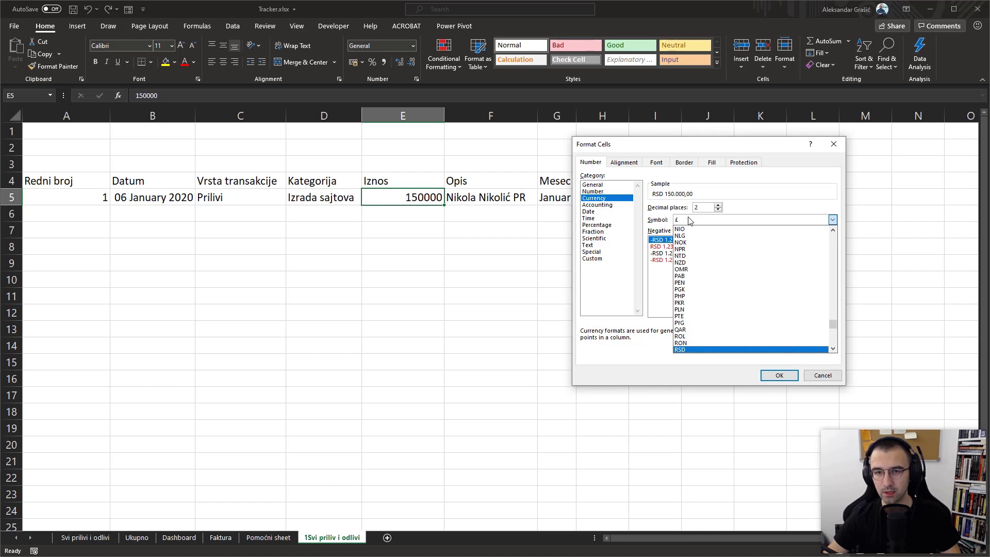
click(681, 350)
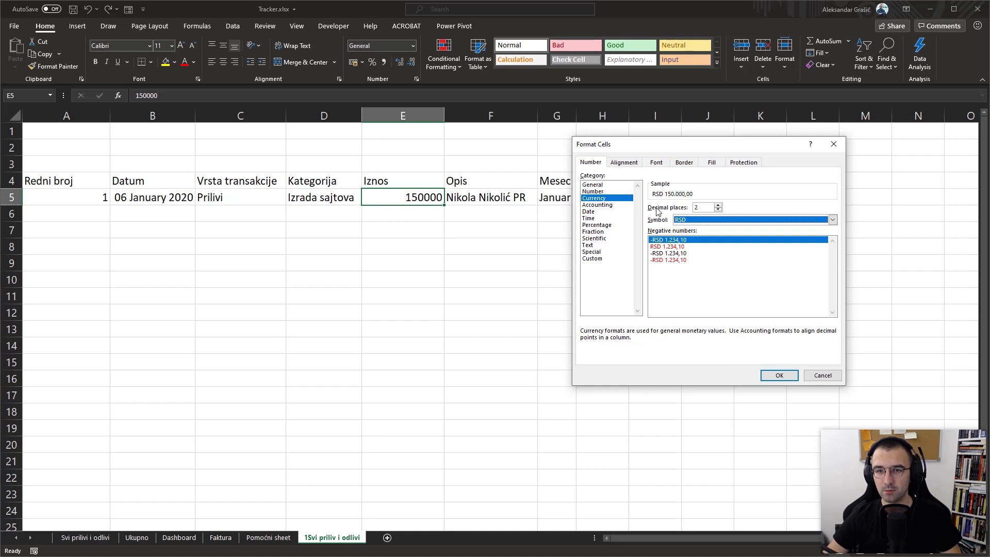
click(718, 210)
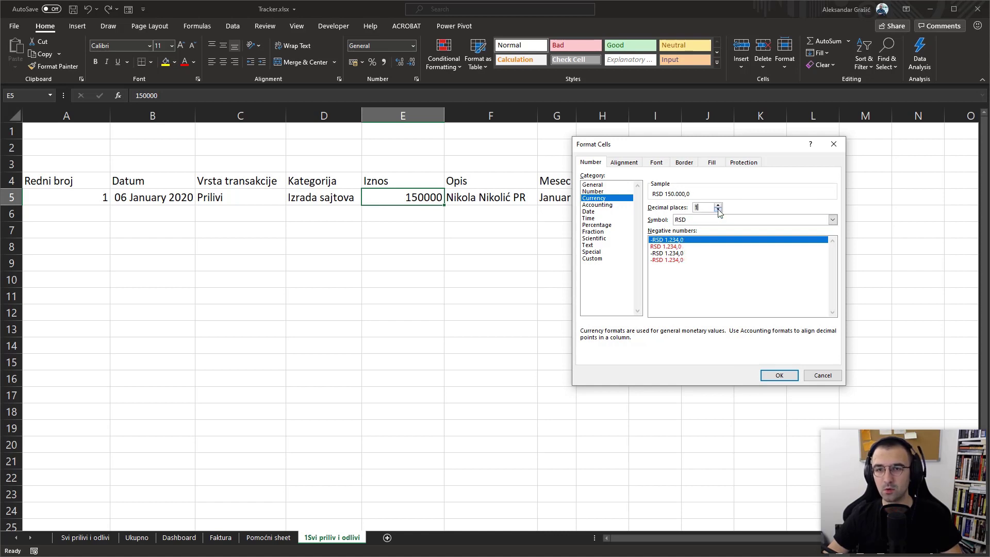
click(718, 210)
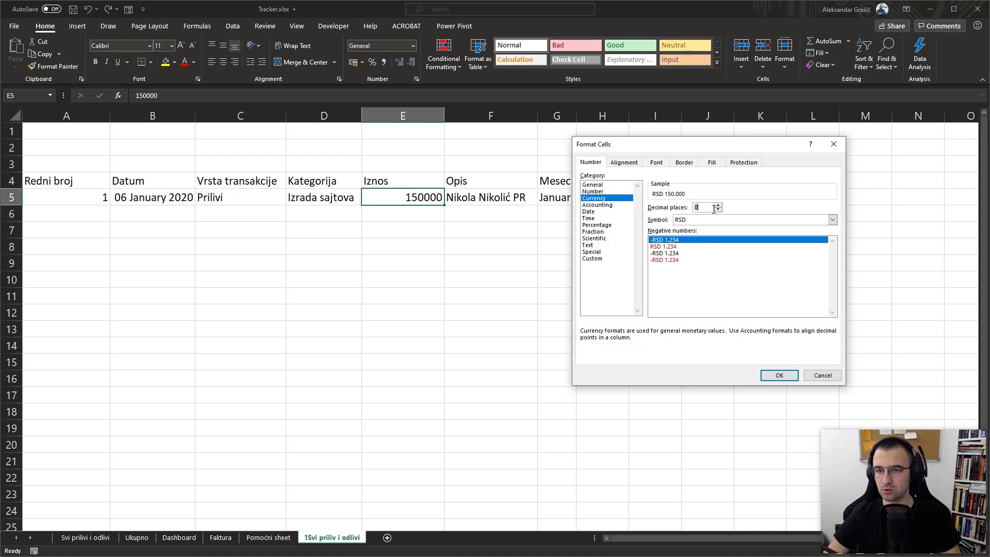
click(779, 376)
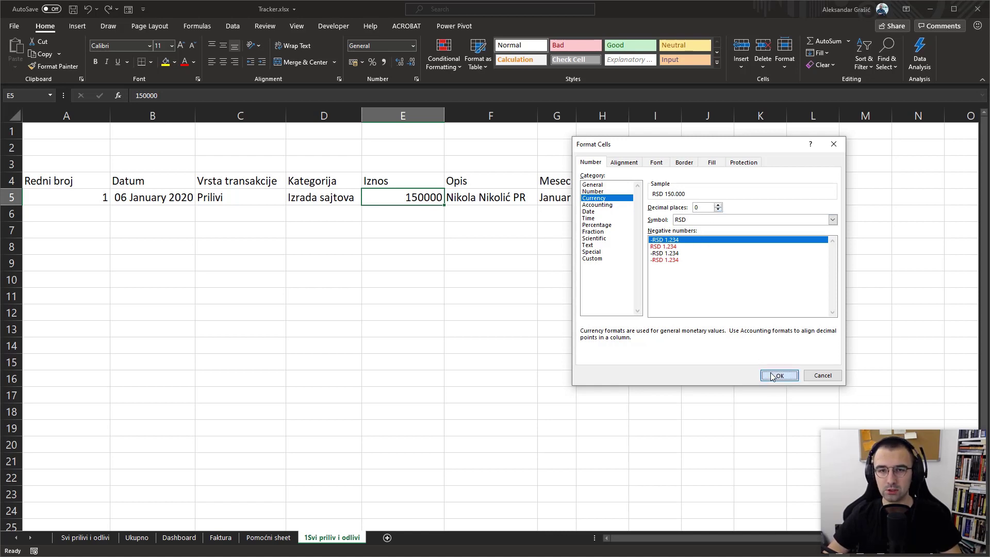
drag(444, 115, 472, 116)
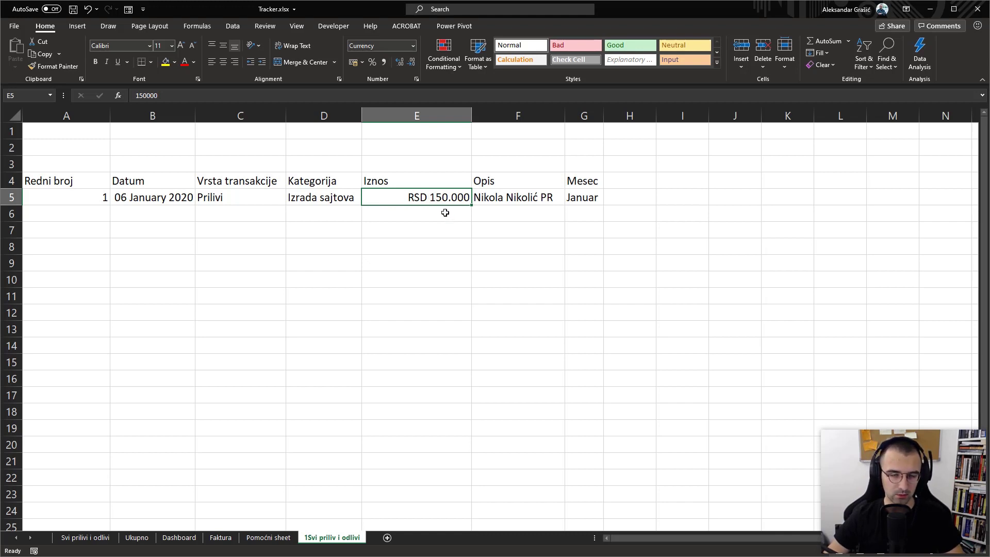
- Apply Excel's Accounting format to the E5 amount
key(ctrl+1)
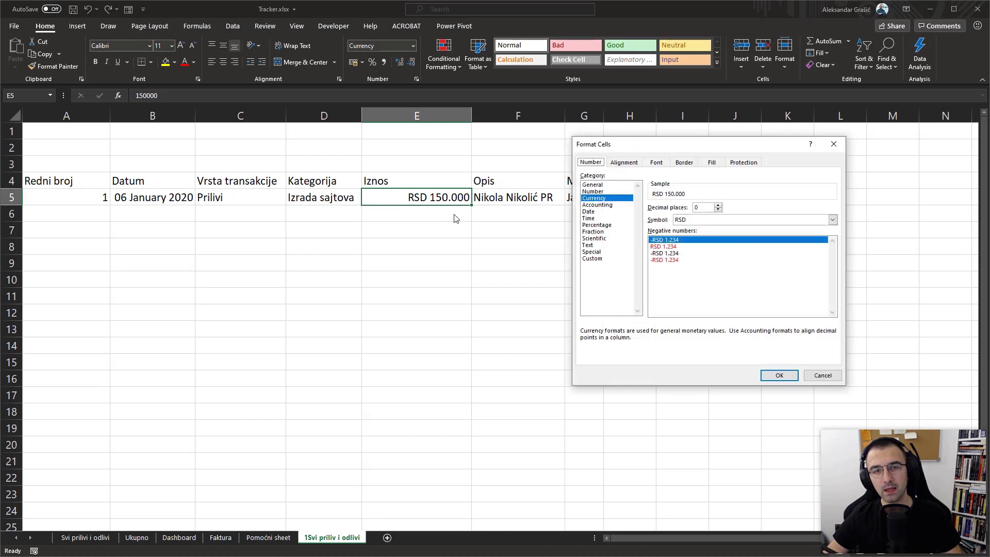
click(594, 204)
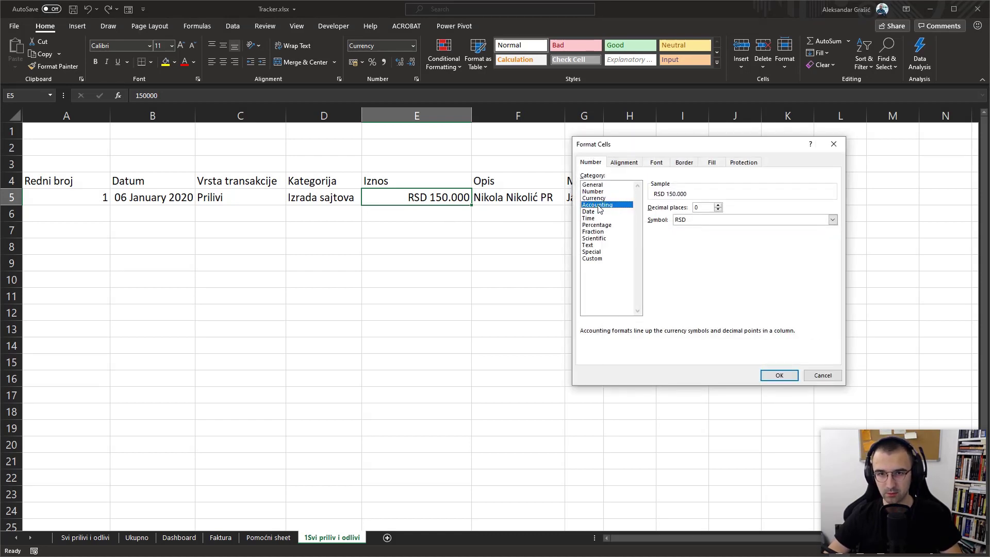
click(779, 376)
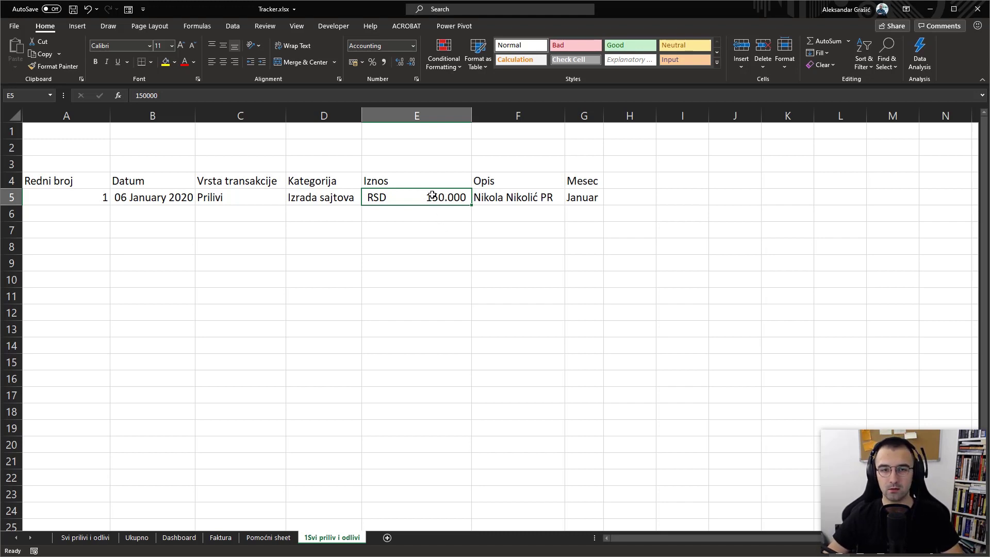
- Move through column E and select cell E6 for the next entry
click(436, 164)
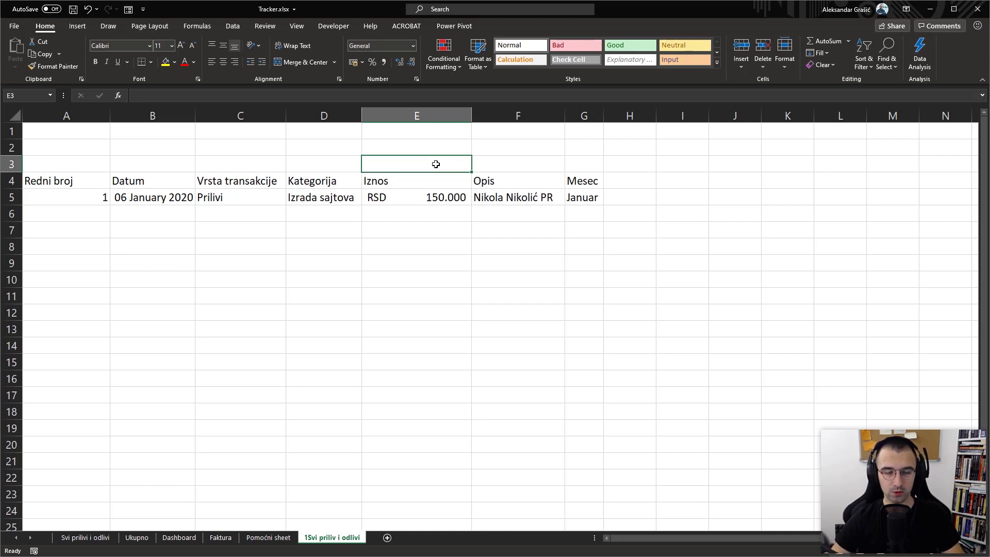
key(Up)
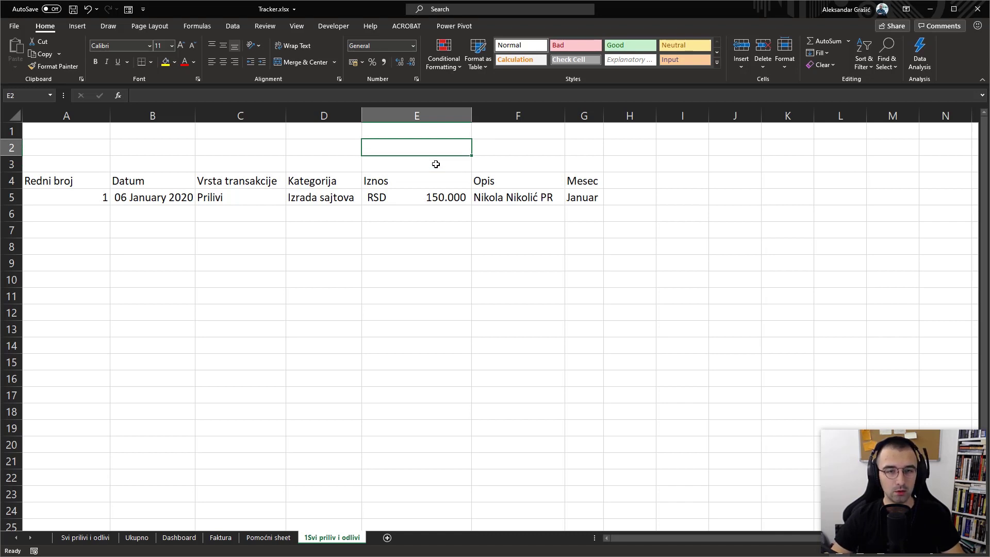
key(Down)
key(Down)
key(Down)
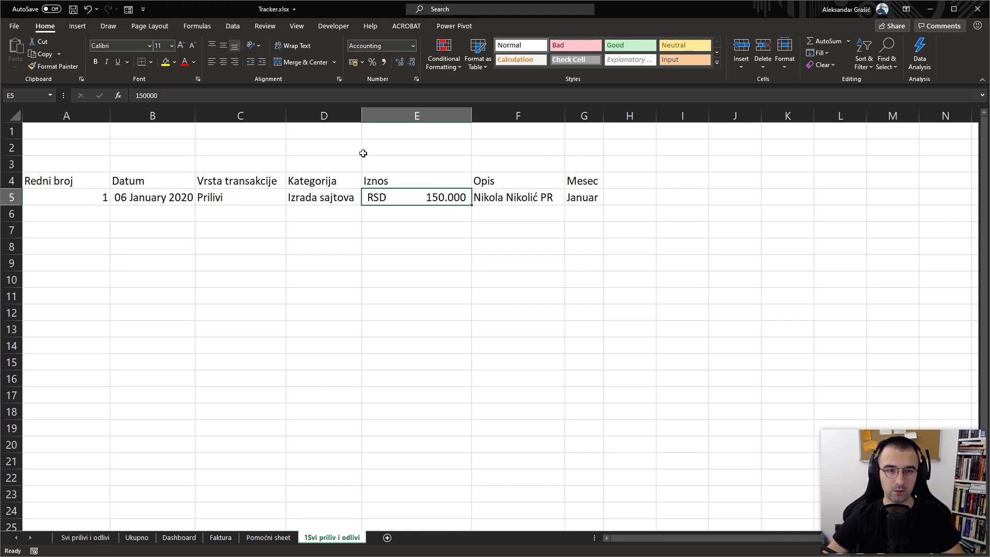
click(404, 214)
- Enter 150000 in cell E6
text(150)
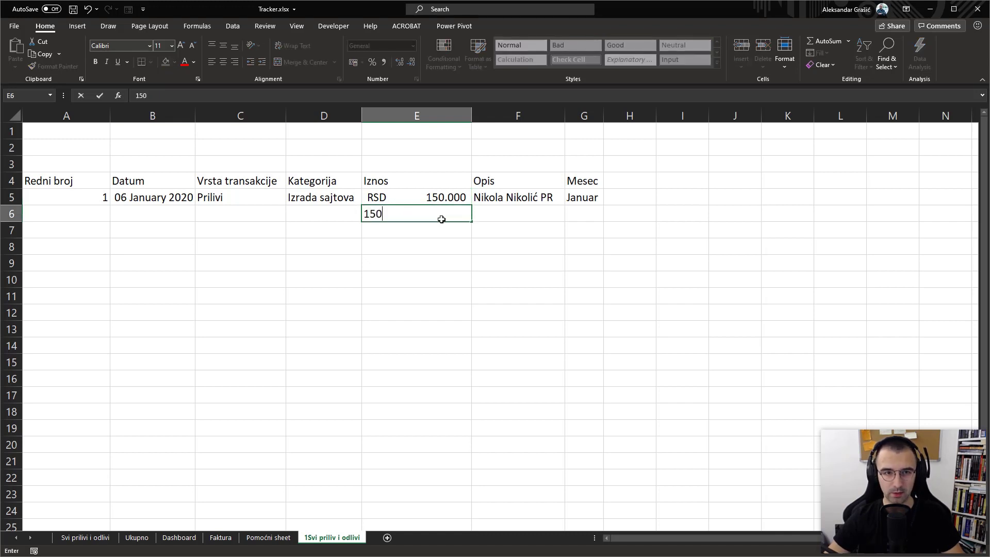
text(000)
key(Return)
click(441, 219)
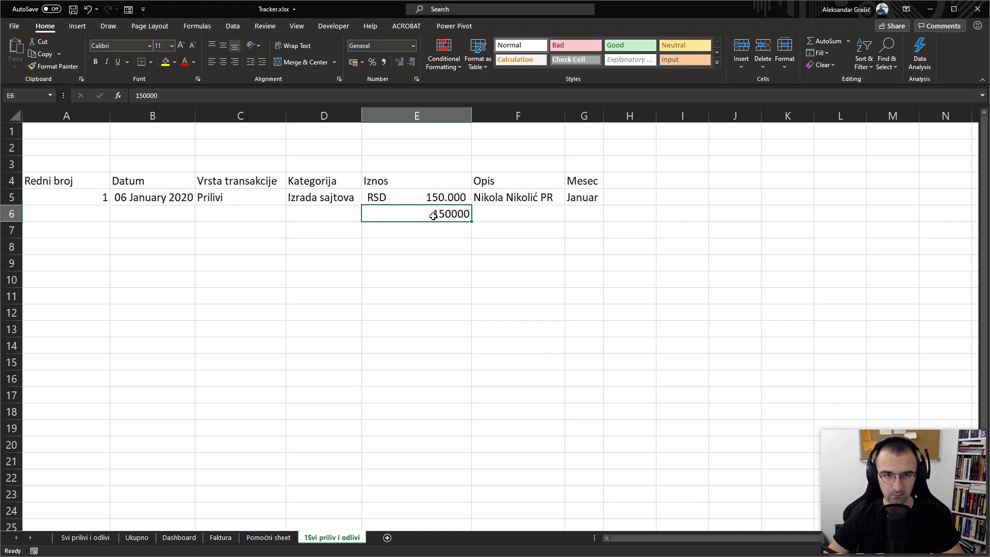
- Give E6 Accounting format with the RSD symbol, then start typing 'RSD 15000' in E7
key(ctrl+1)
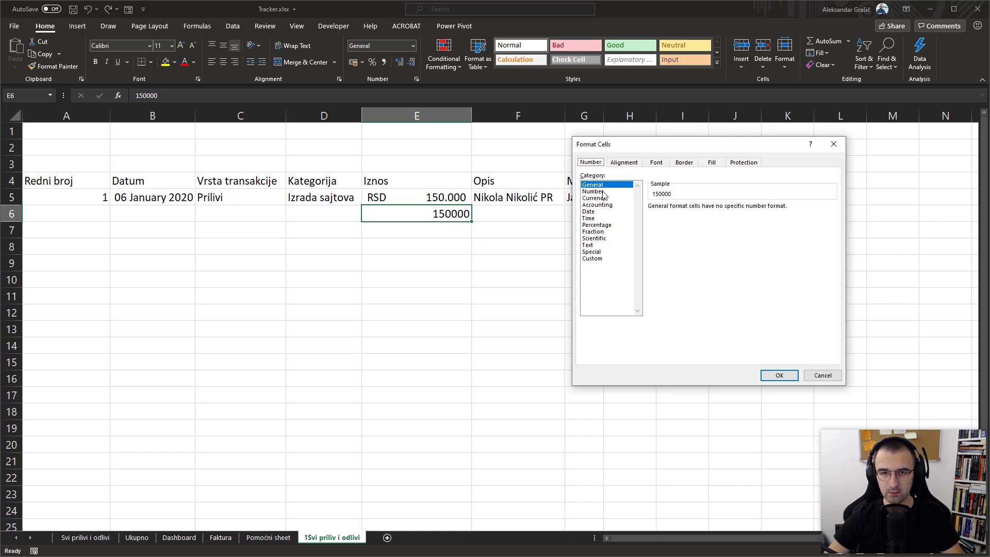
click(597, 205)
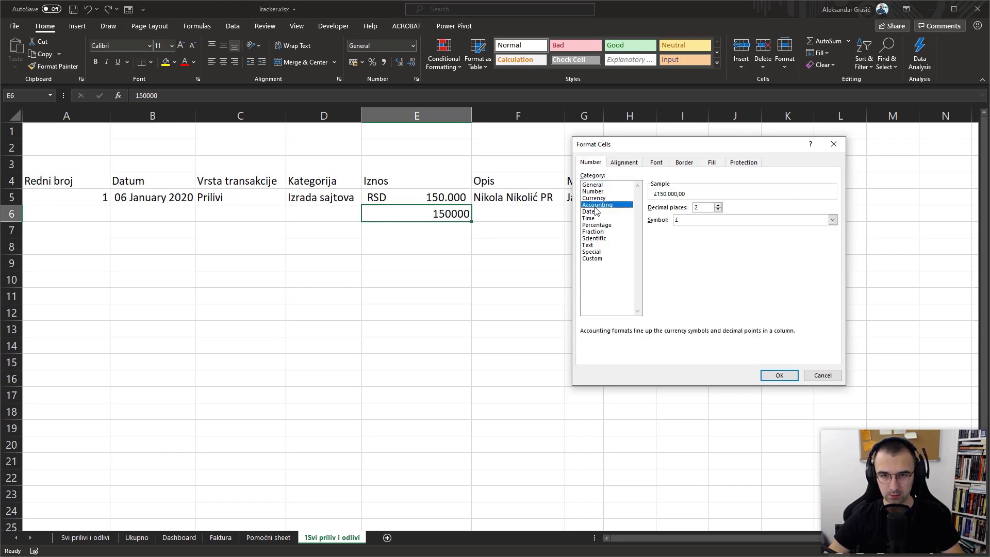
click(724, 227)
text(RSD)
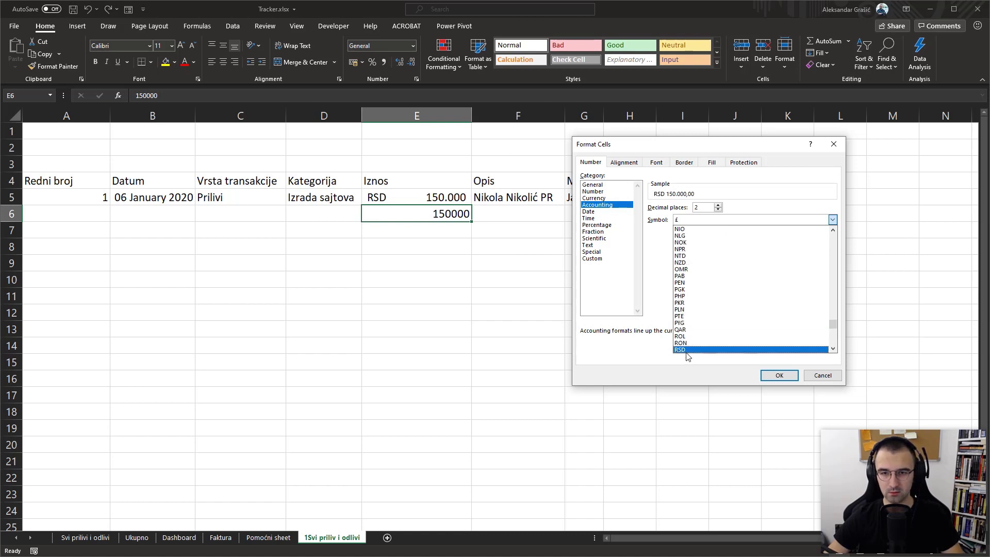
click(686, 352)
click(777, 375)
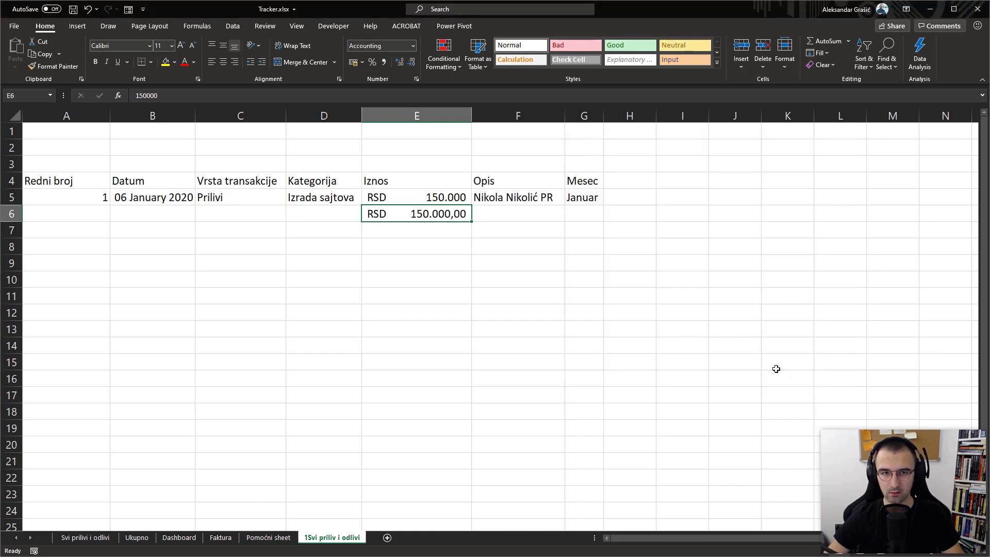
click(418, 230)
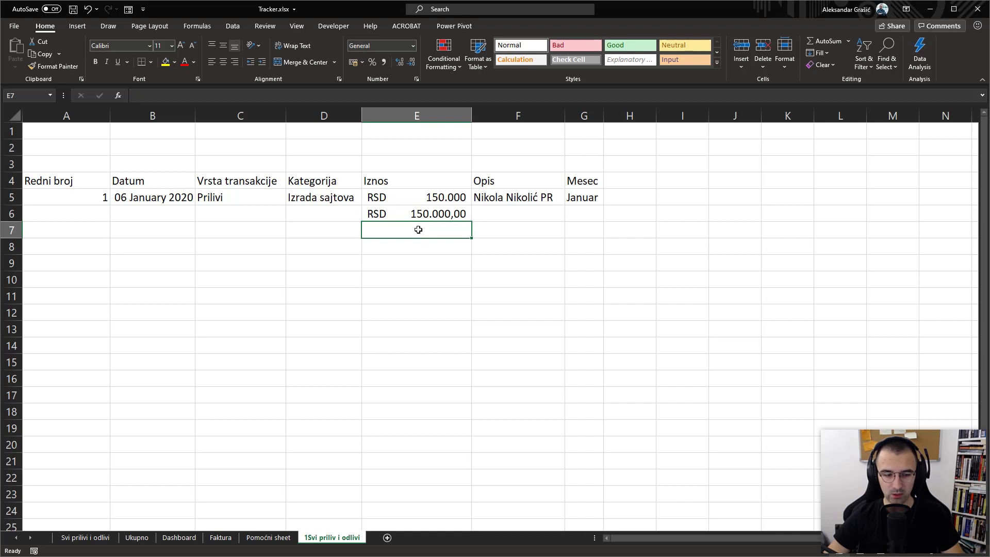
text(RSD)
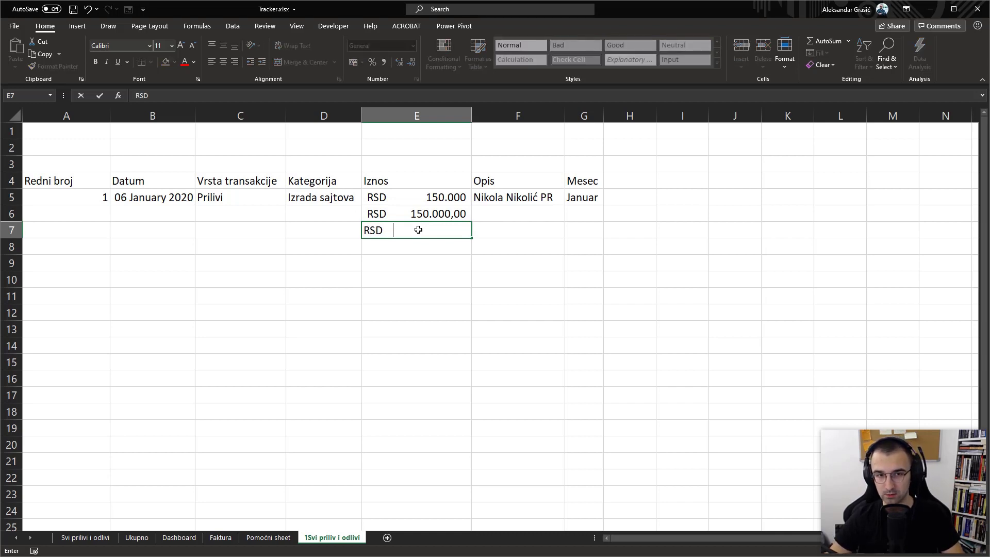
text(   150000)
key(Return)
click(418, 230)
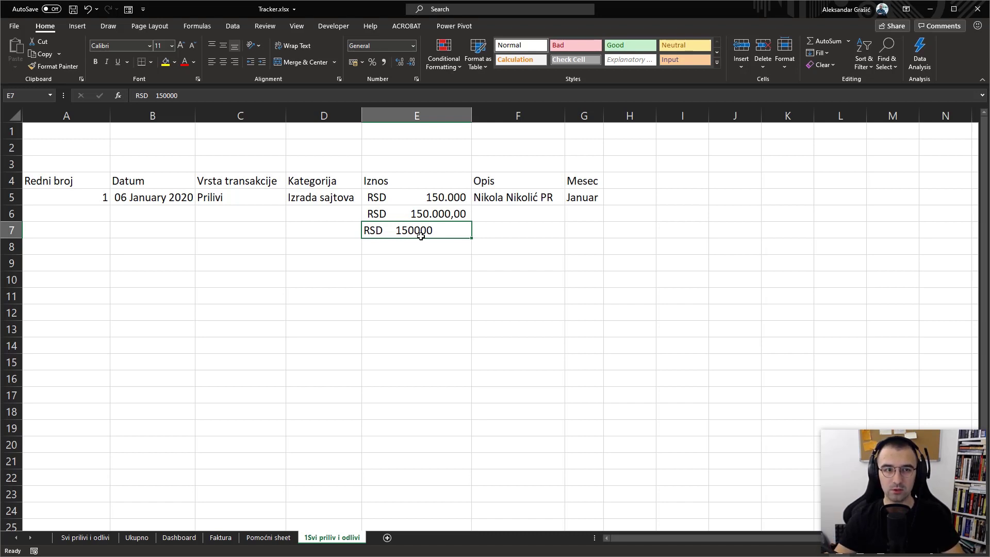
key(Delete)
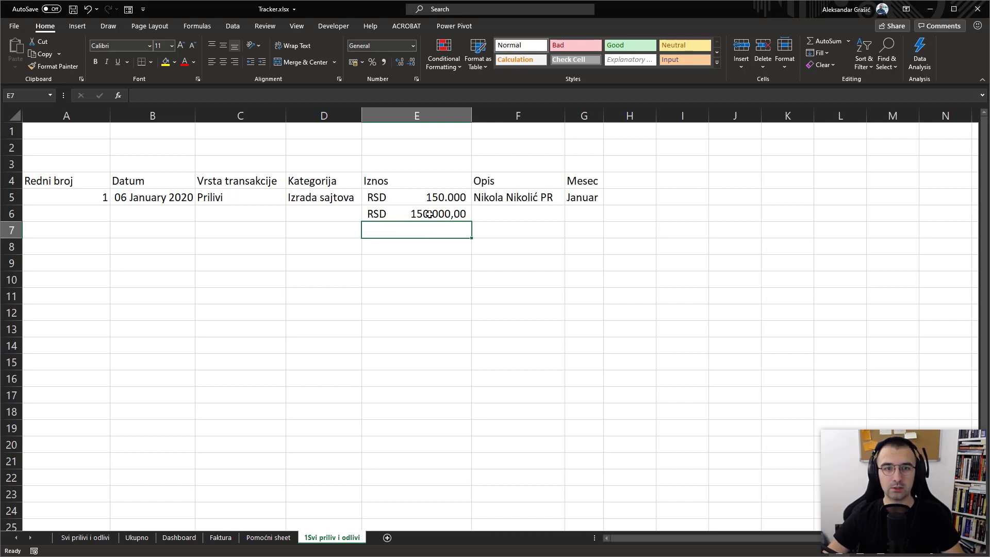
click(429, 213)
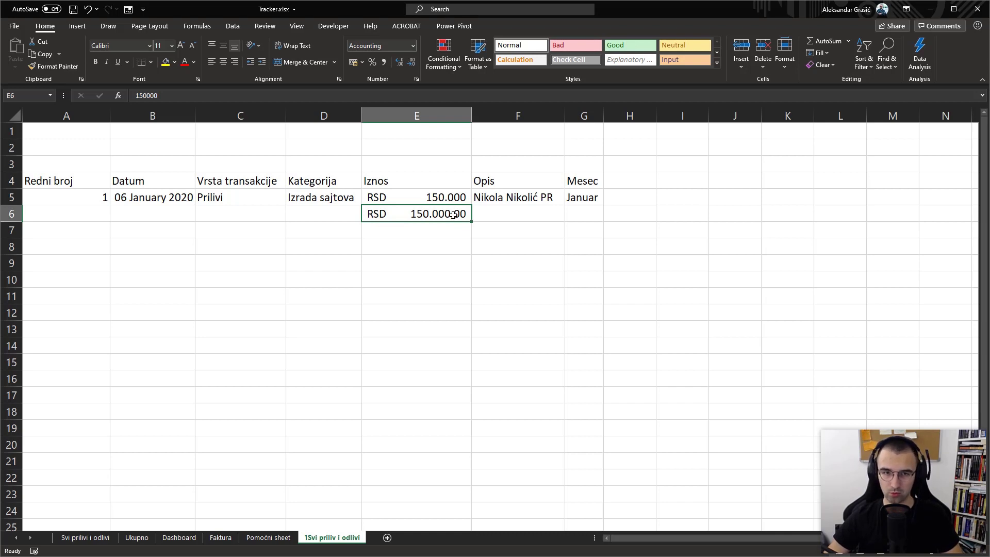
right_click(453, 215)
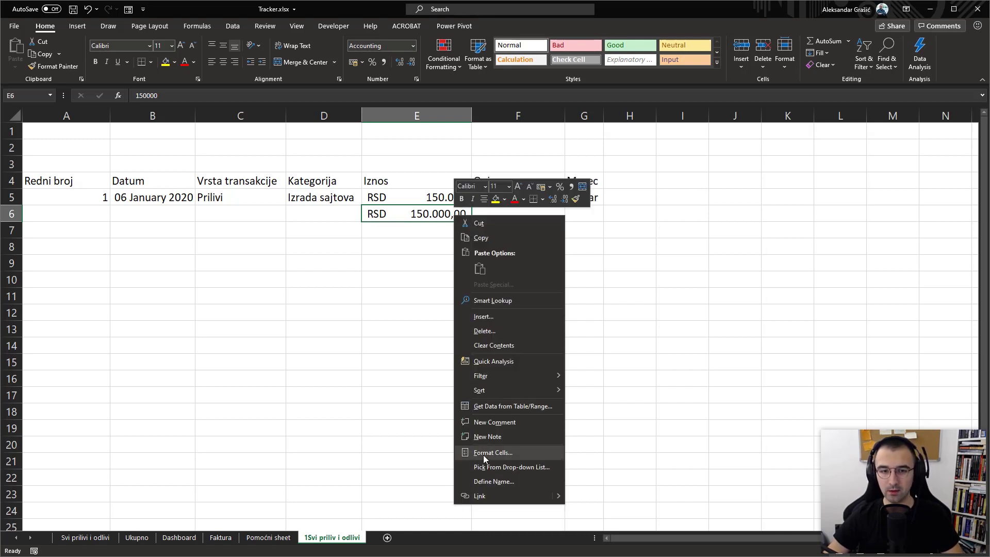
- Open Format Cells for E6 and search the currency symbol list for EUR
click(484, 455)
mouse_move(431, 320)
mouse_down()
mouse_move(513, 210)
mouse_move(604, 232)
mouse_up()
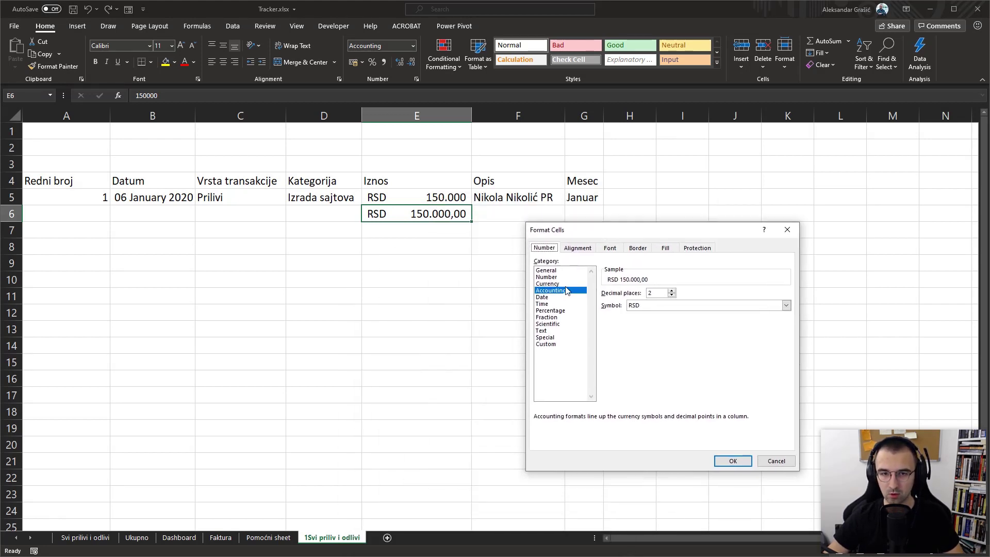
click(647, 307)
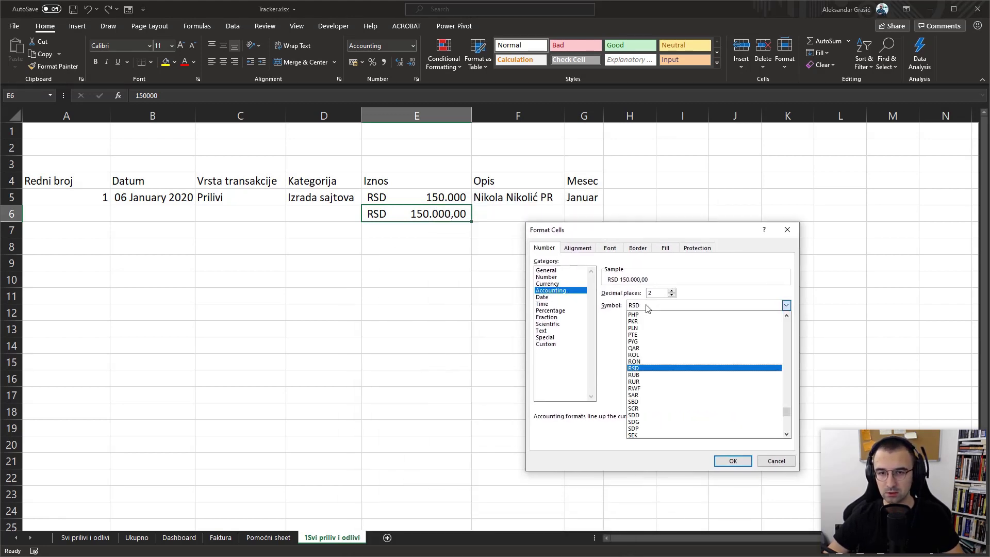
click(648, 307)
click(671, 307)
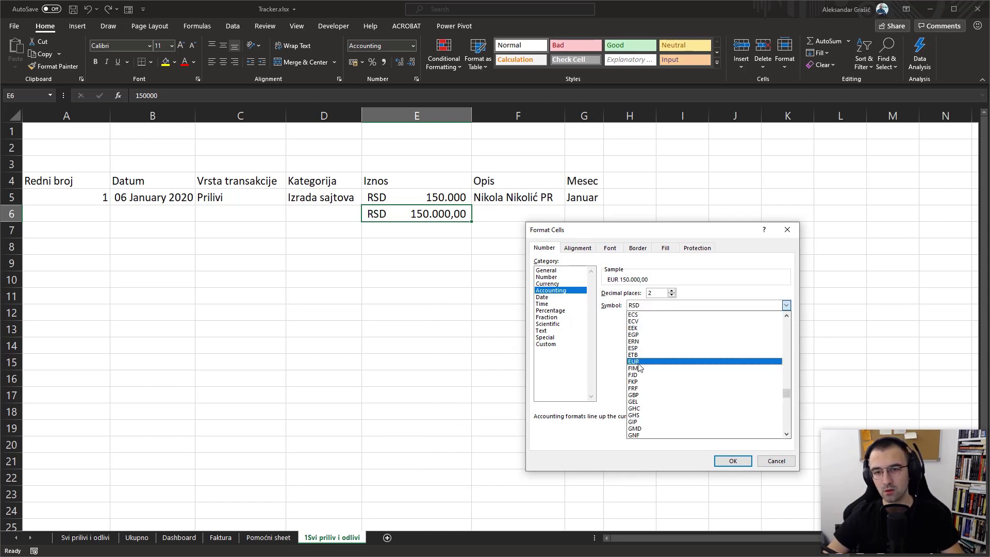
text(EUR)
key(Return)
- Choose the Euro (123 €) Accounting symbol so E6 reads 150.000,00 €
click(649, 309)
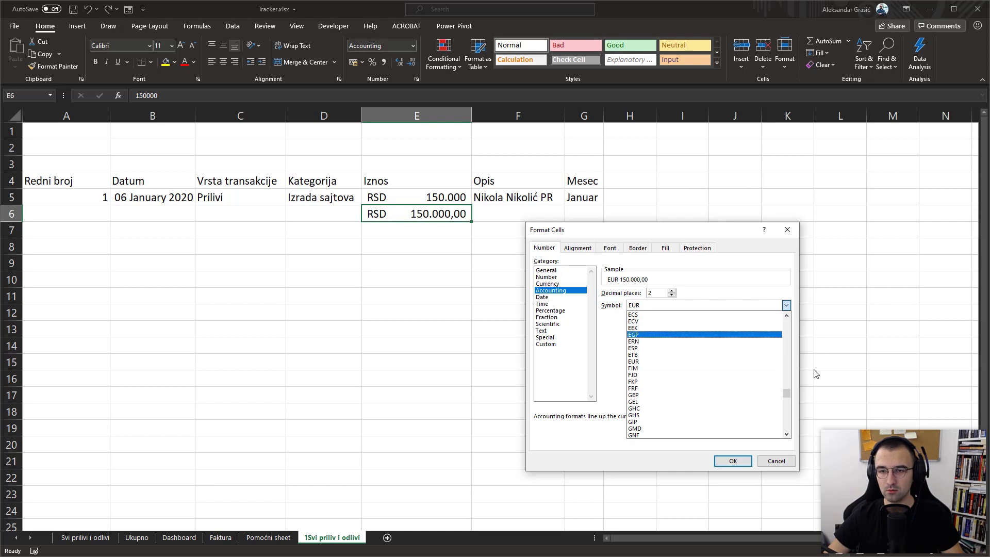
drag(786, 395, 787, 324)
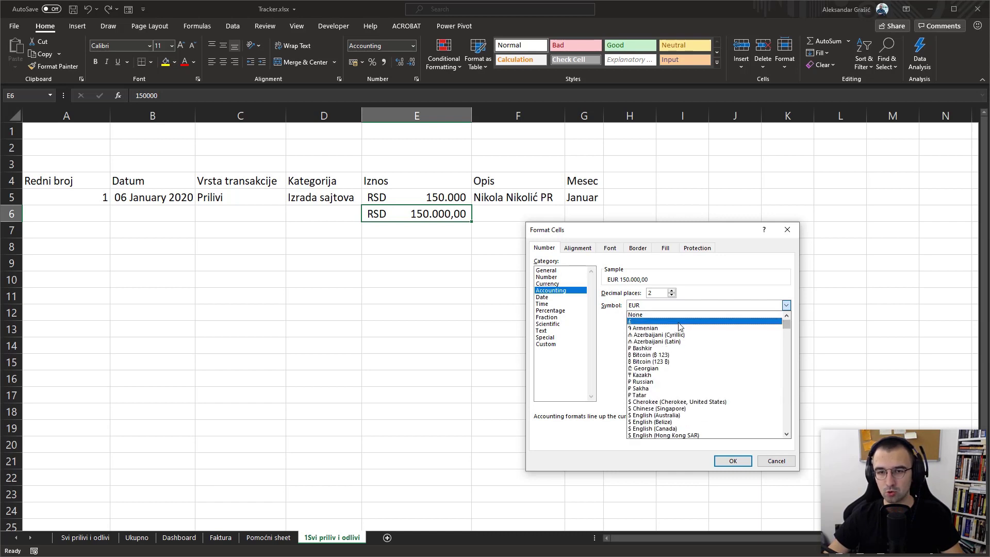
scroll(680, 341, down, 3)
scroll(680, 361, down, 2)
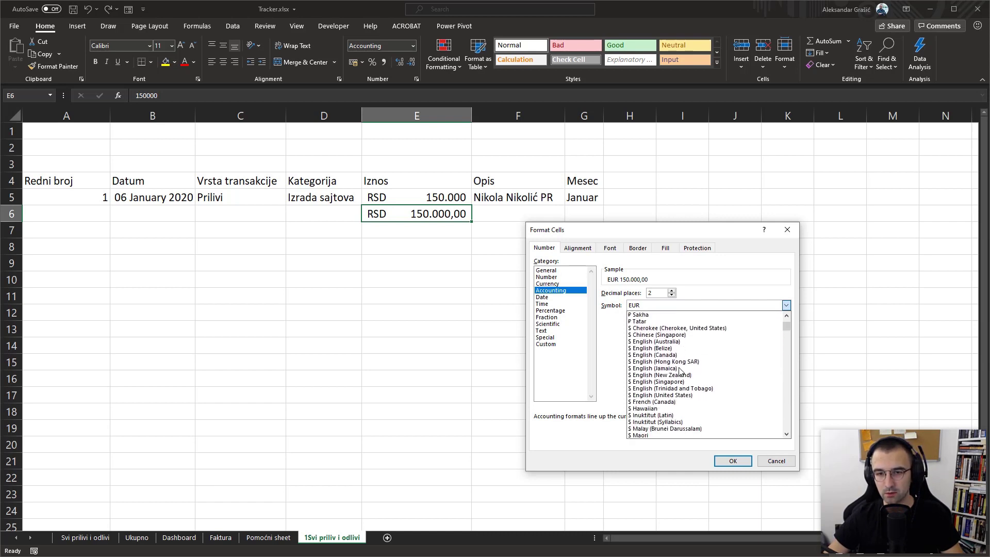
scroll(679, 371, down, 3)
scroll(678, 372, down, 3)
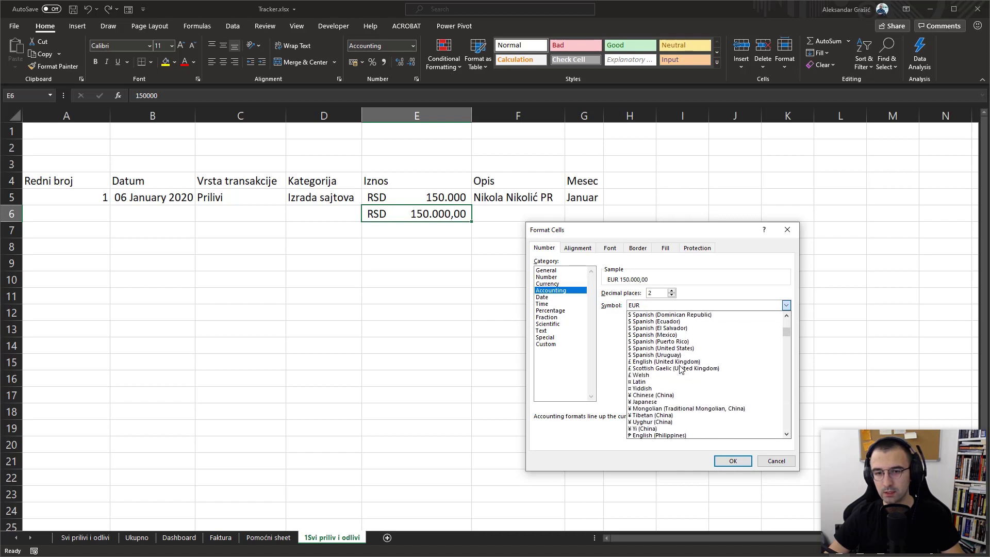
scroll(677, 372, down, 2)
scroll(677, 374, down, 2)
scroll(675, 376, down, 3)
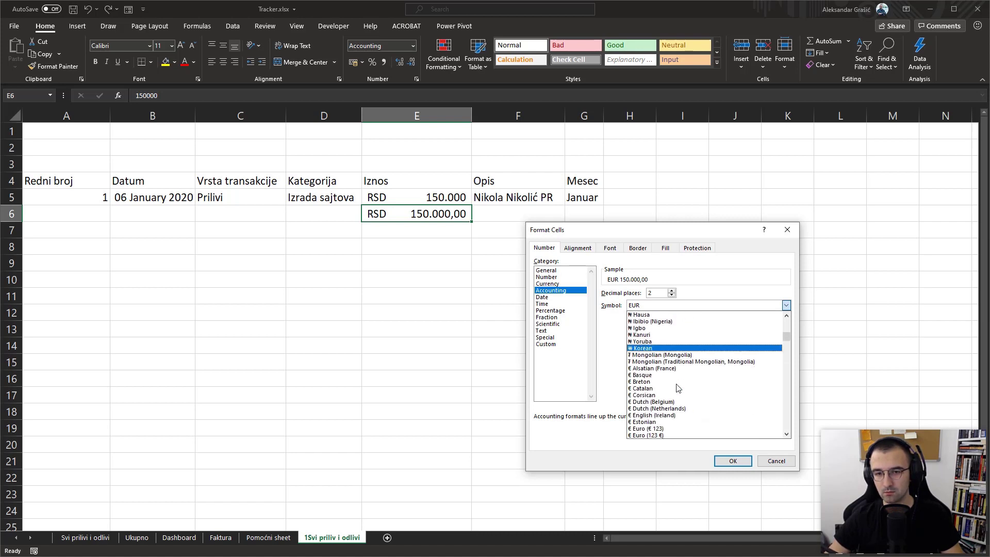
scroll(667, 381, down, 2)
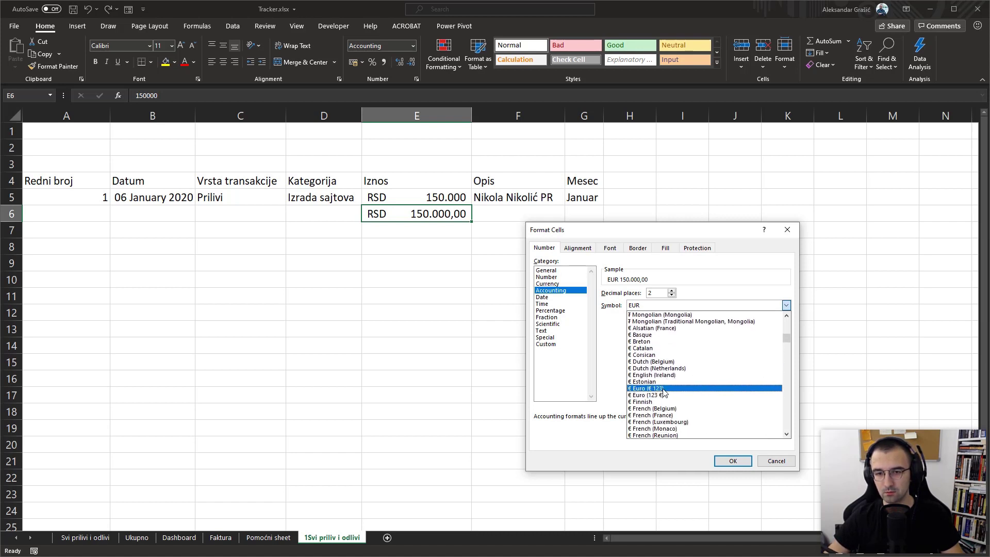
click(680, 395)
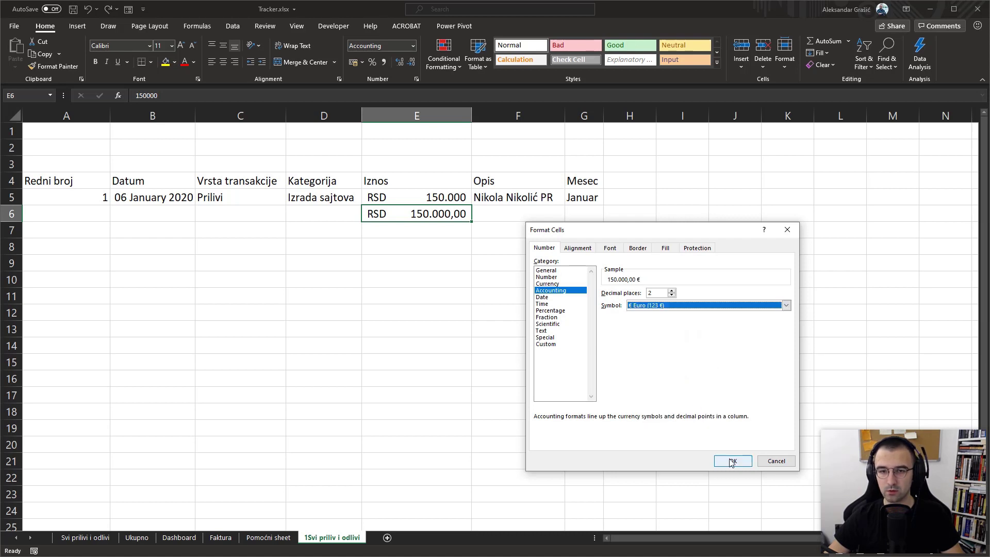
click(732, 460)
click(519, 221)
click(450, 213)
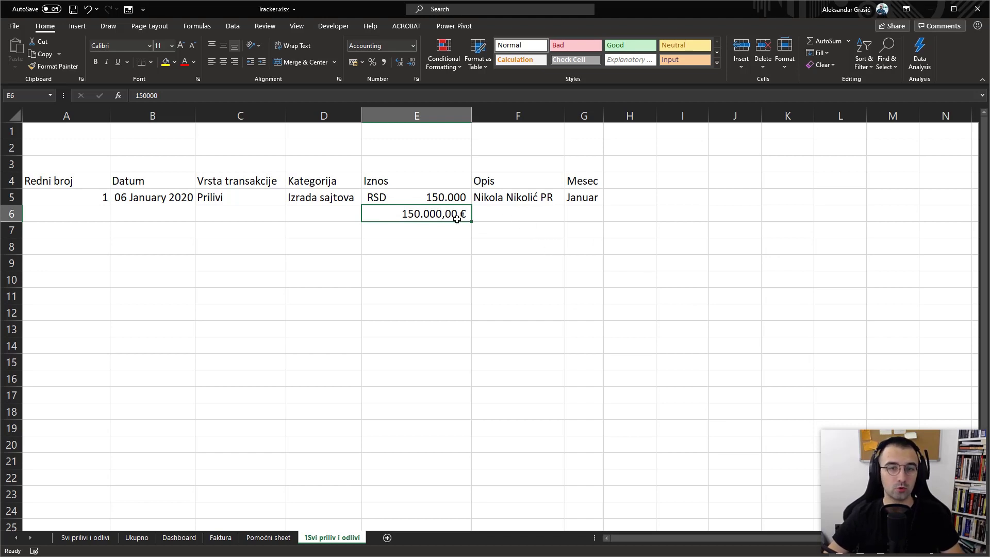
click(475, 199)
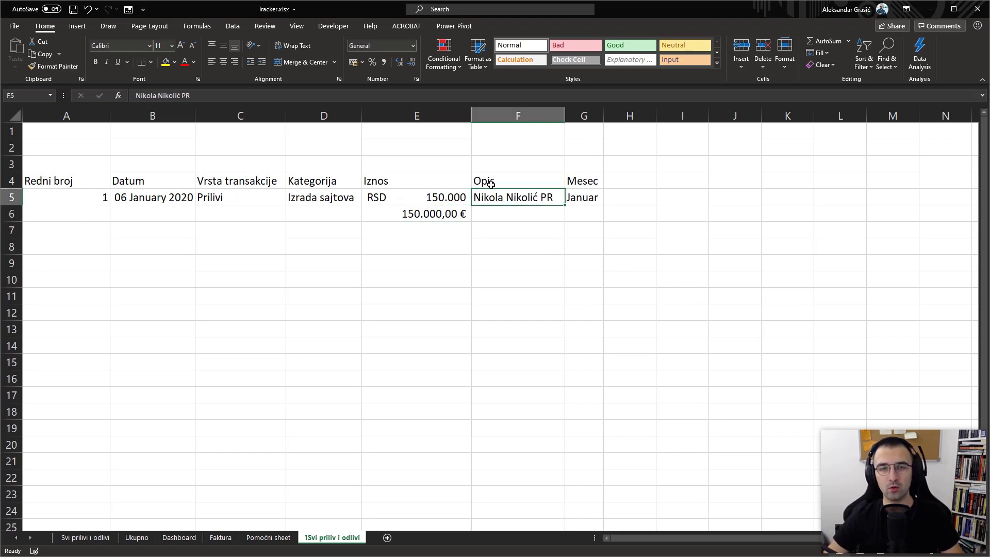
click(510, 184)
click(522, 194)
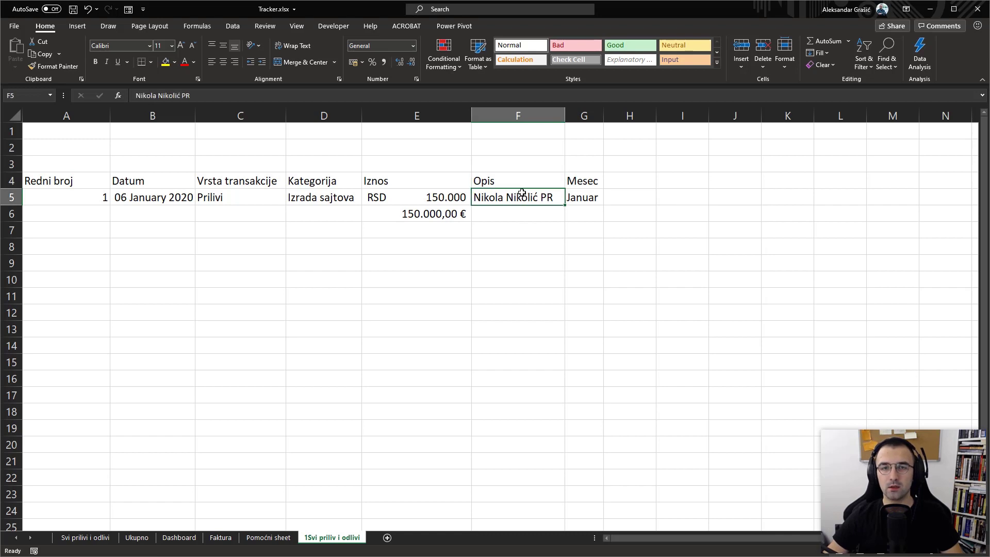
click(573, 197)
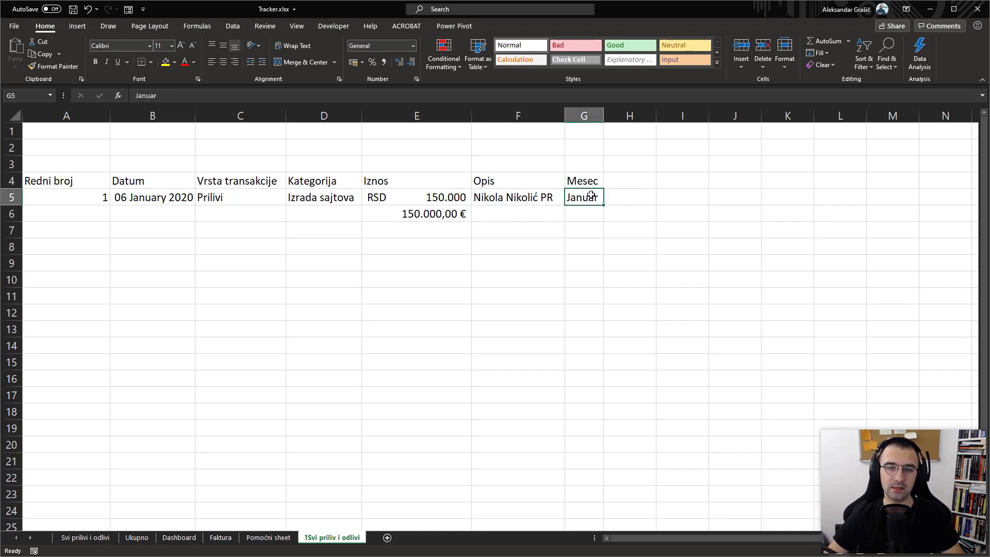
click(641, 199)
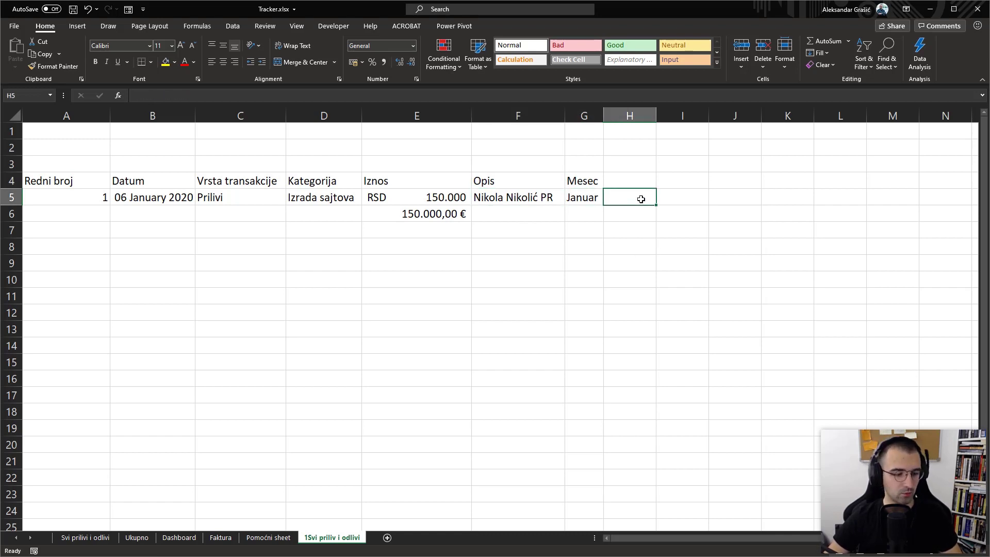
key(ctrl+1)
drag(633, 145, 177, 160)
click(136, 226)
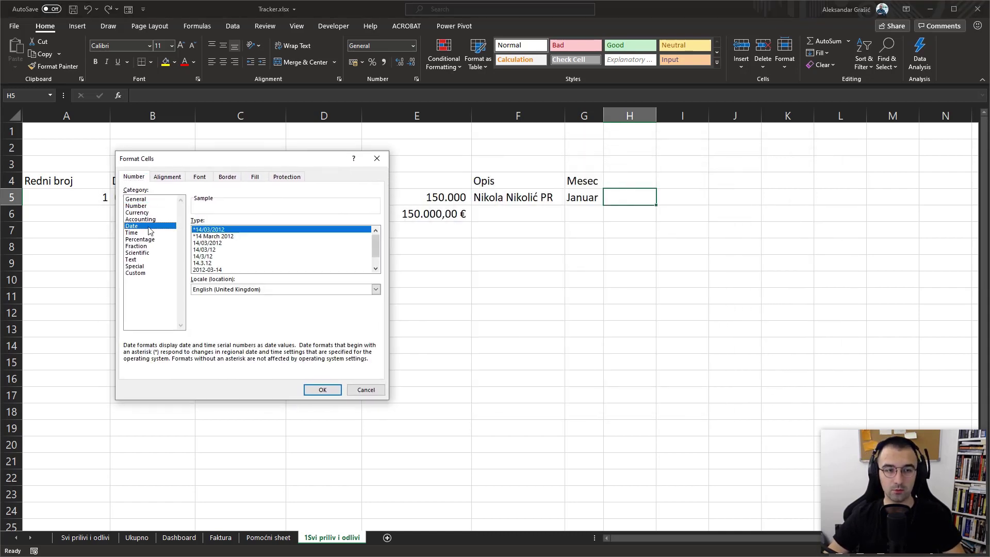
click(133, 233)
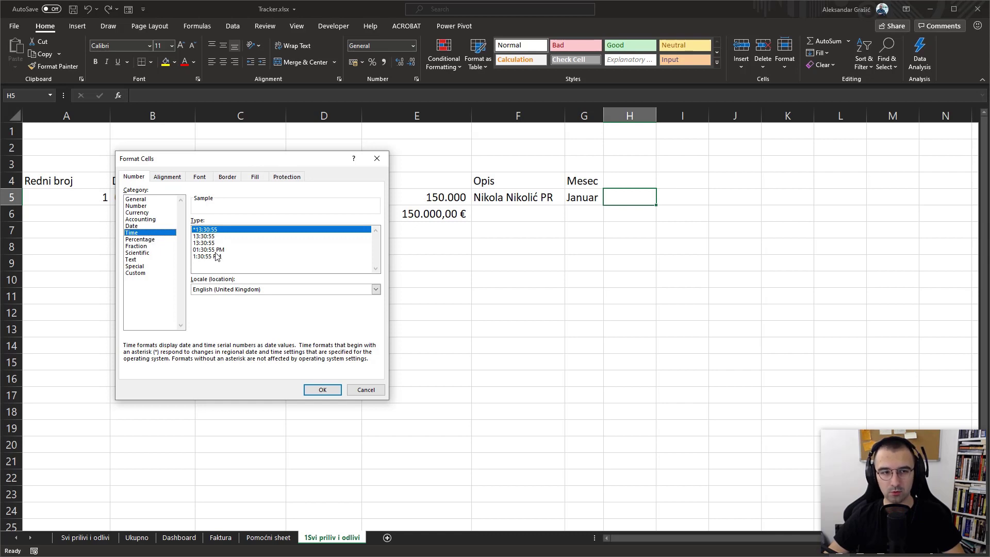
click(146, 240)
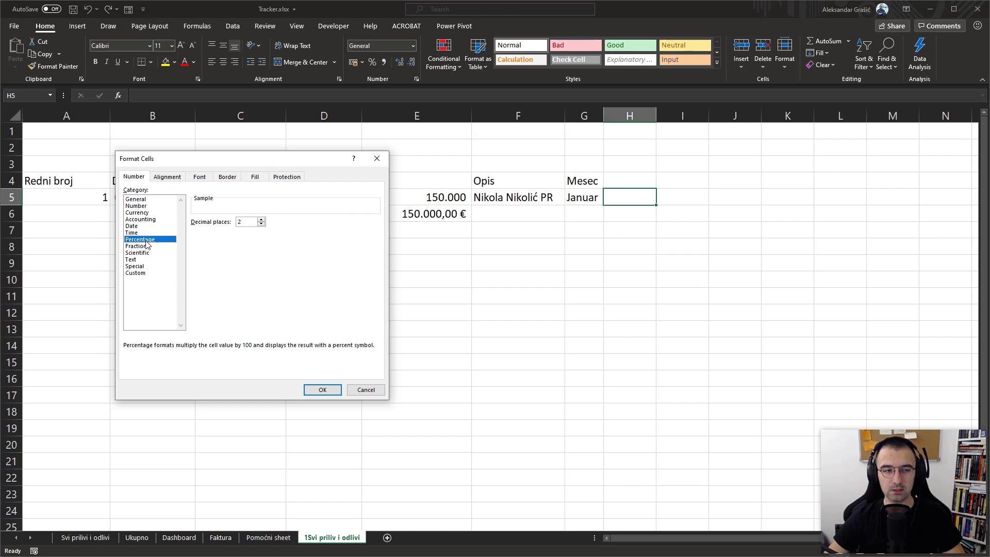
click(322, 390)
click(690, 196)
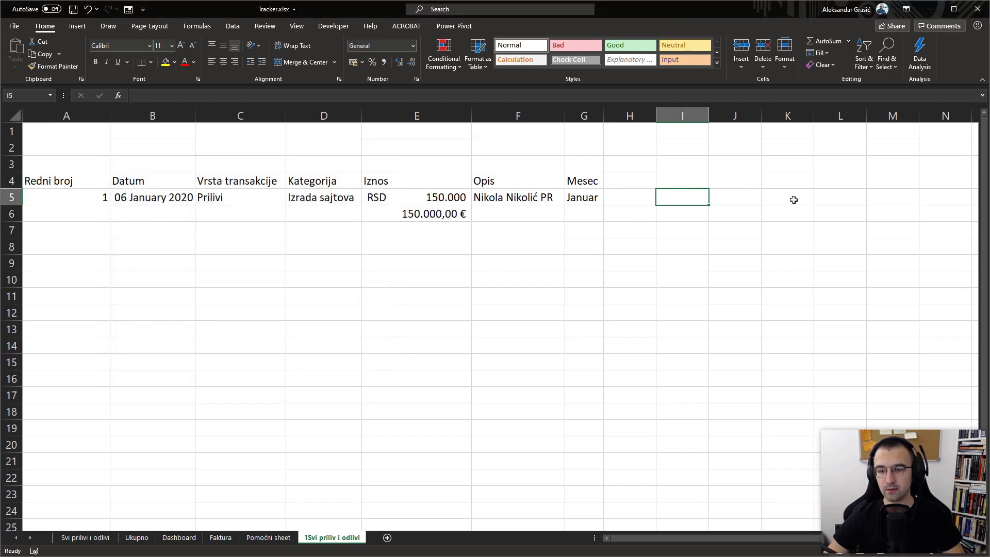
- Enter 10 in I5 and format it as Percentage, showing 1000,00%
text(10)
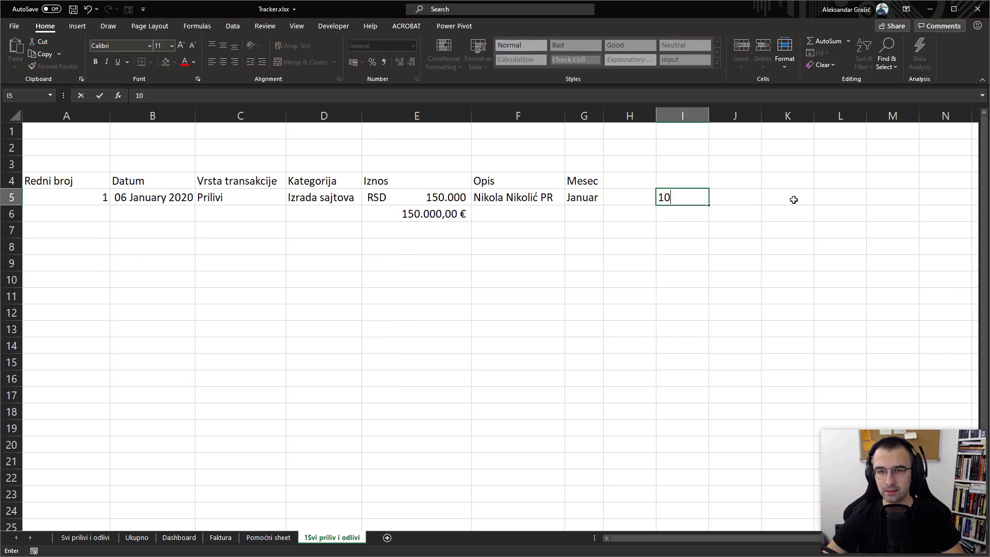
key(Return)
click(706, 197)
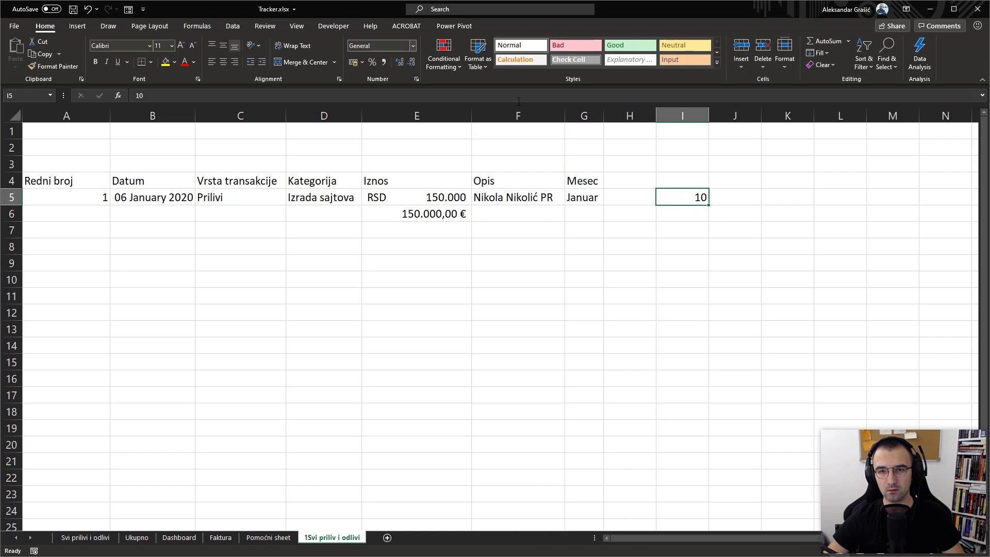
click(412, 46)
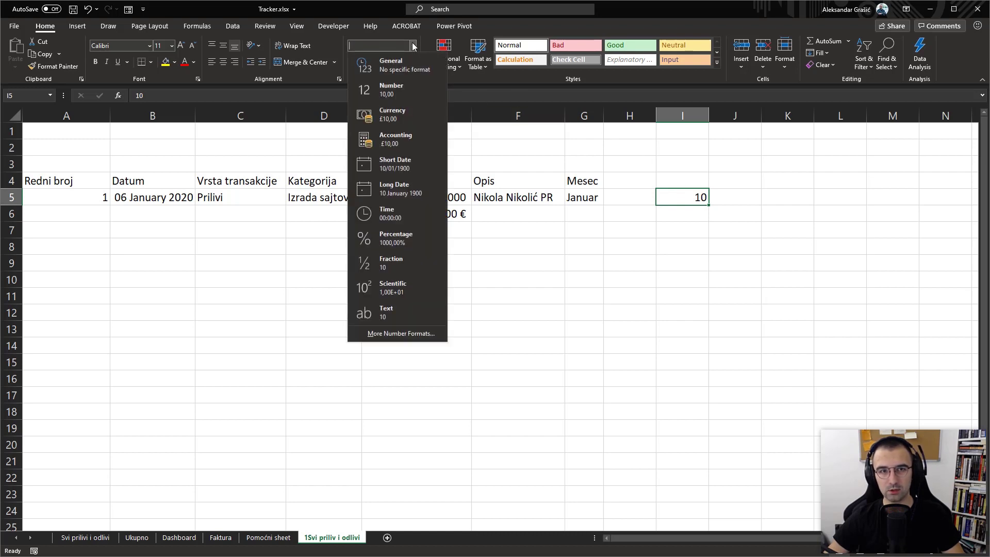
click(397, 240)
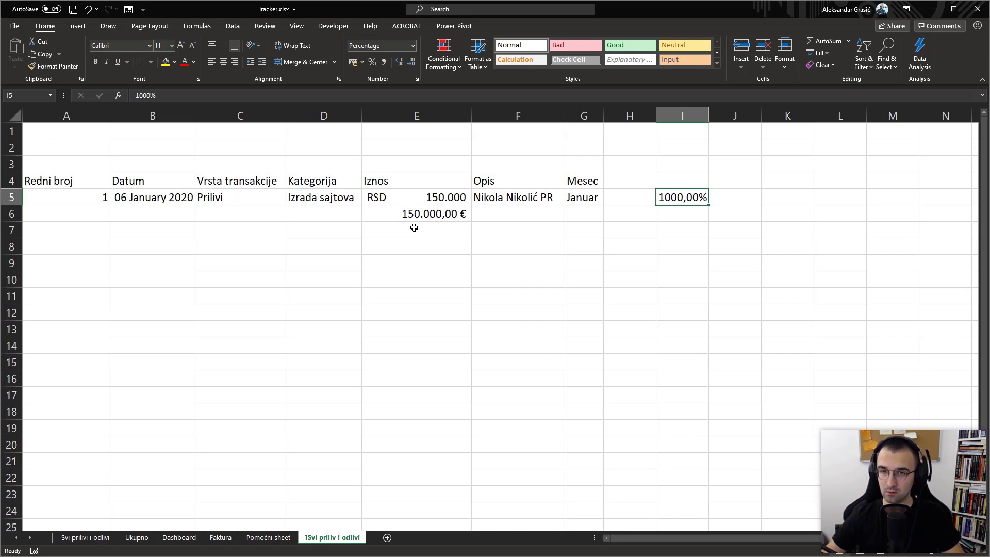
- Enter 0,1 in I6 and format it as Percentage, showing 10,00%
click(675, 212)
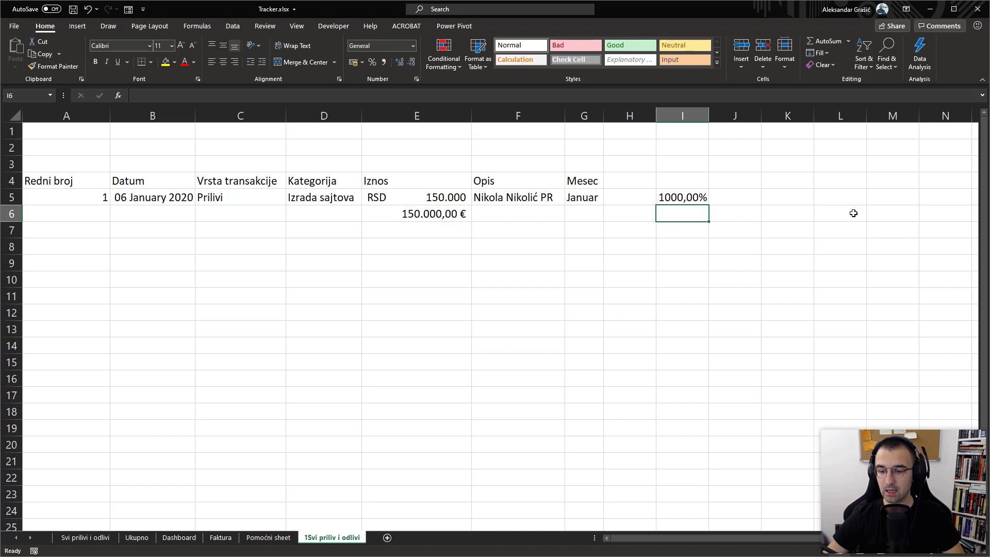
text(0,1)
key(Return)
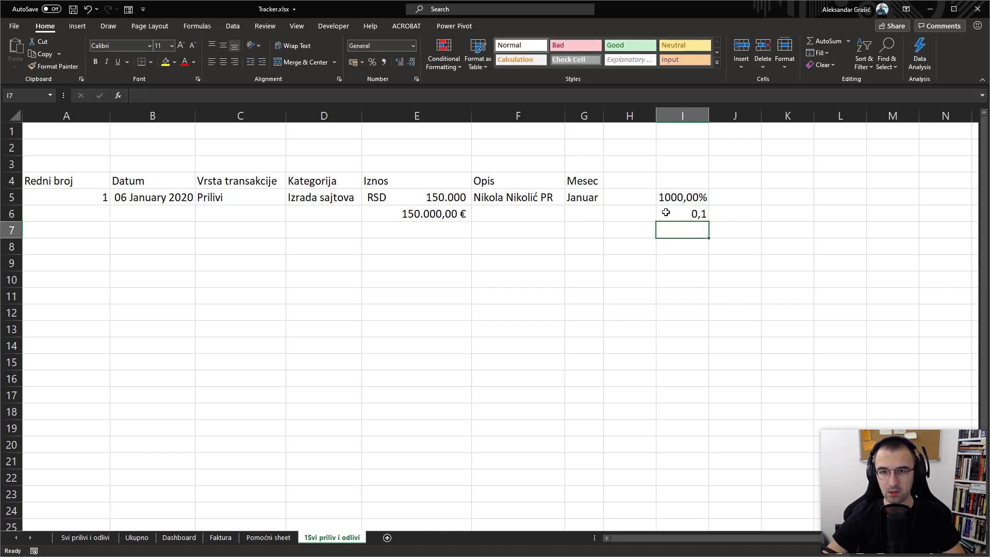
click(665, 213)
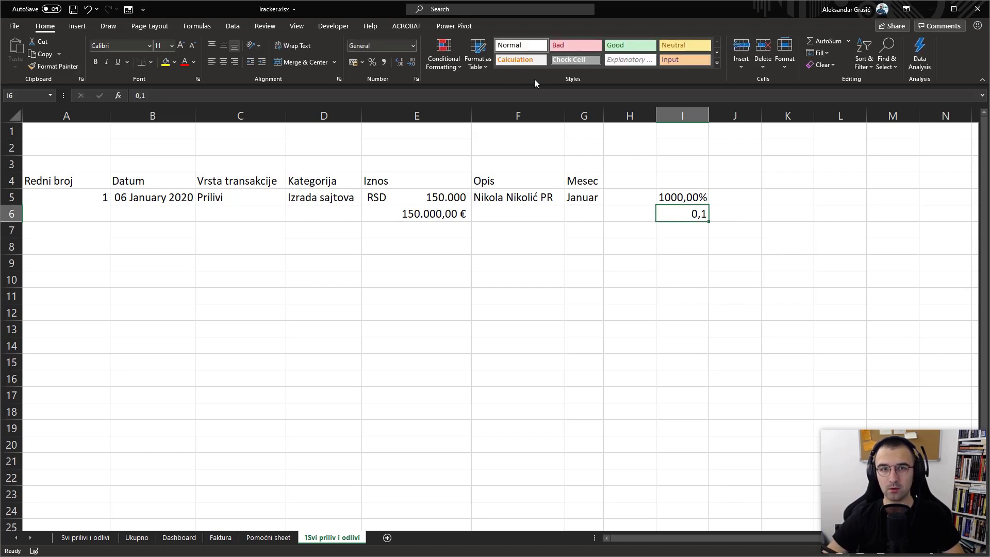
click(413, 46)
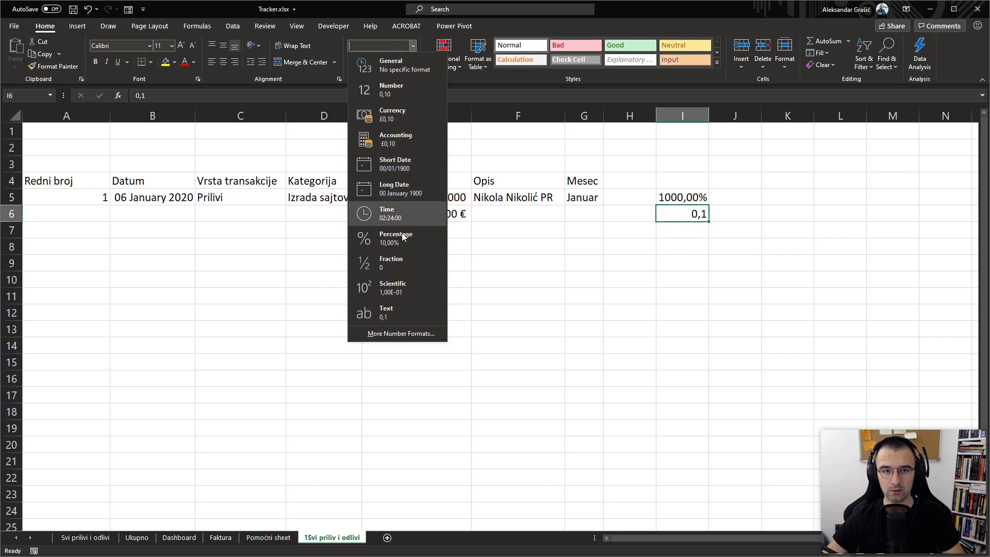
click(425, 243)
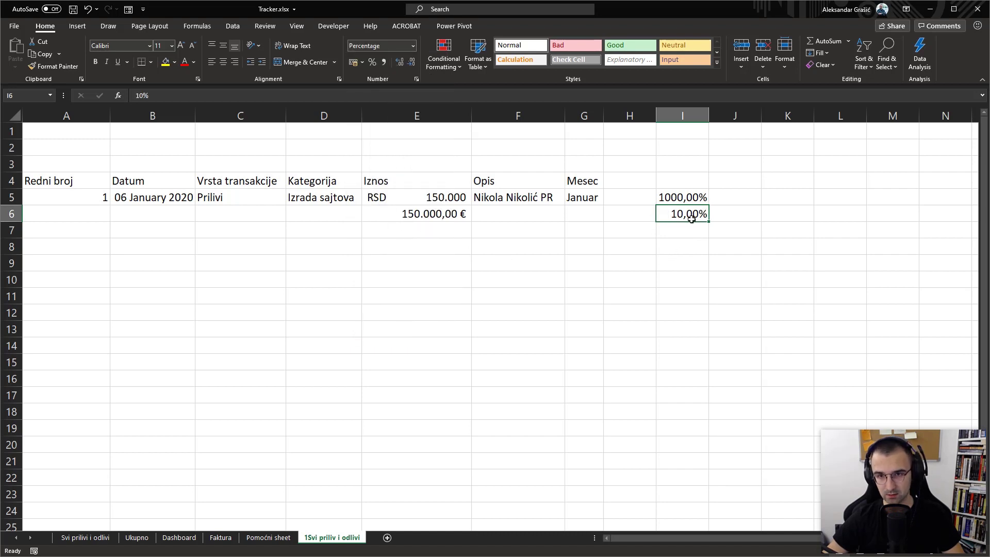
click(758, 199)
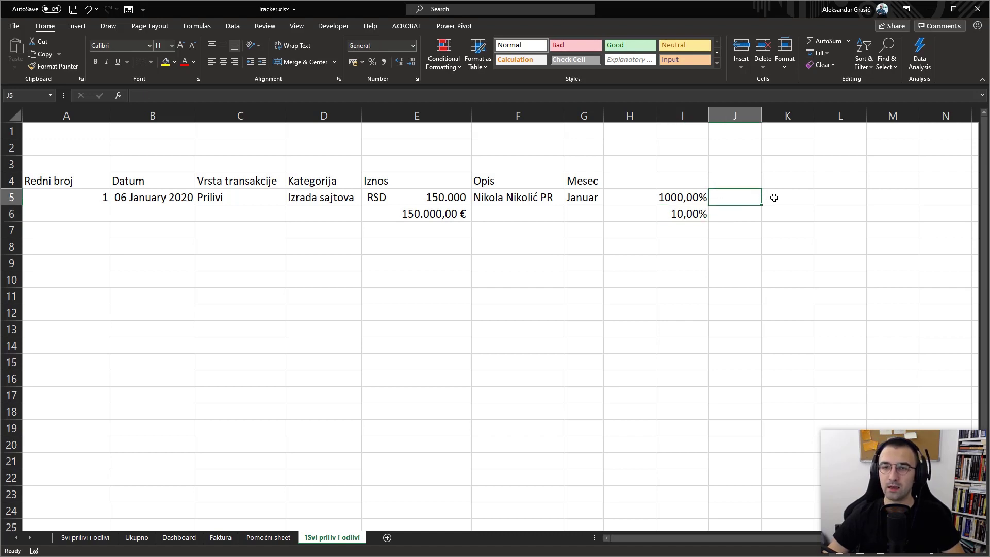
- Enter 10% in cell I7
click(774, 198)
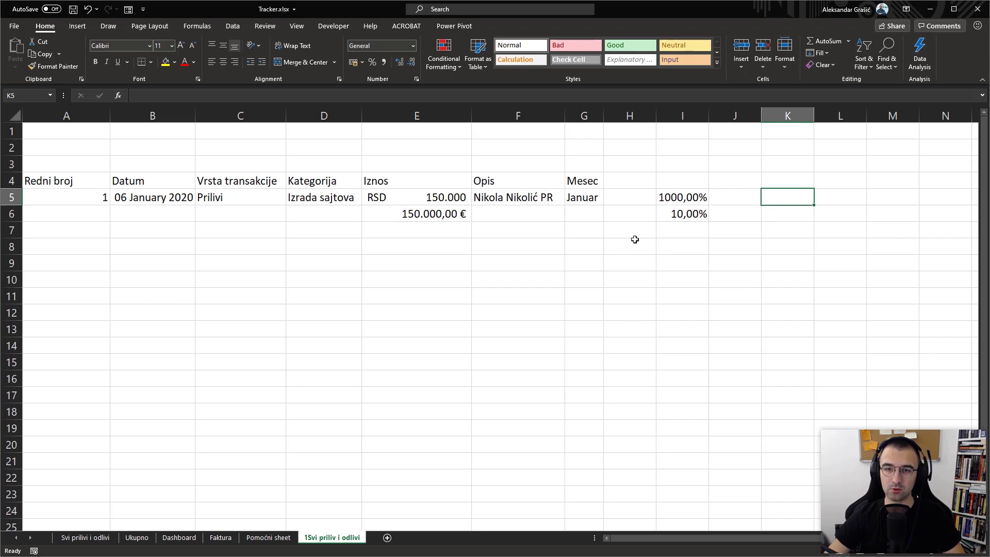
click(682, 232)
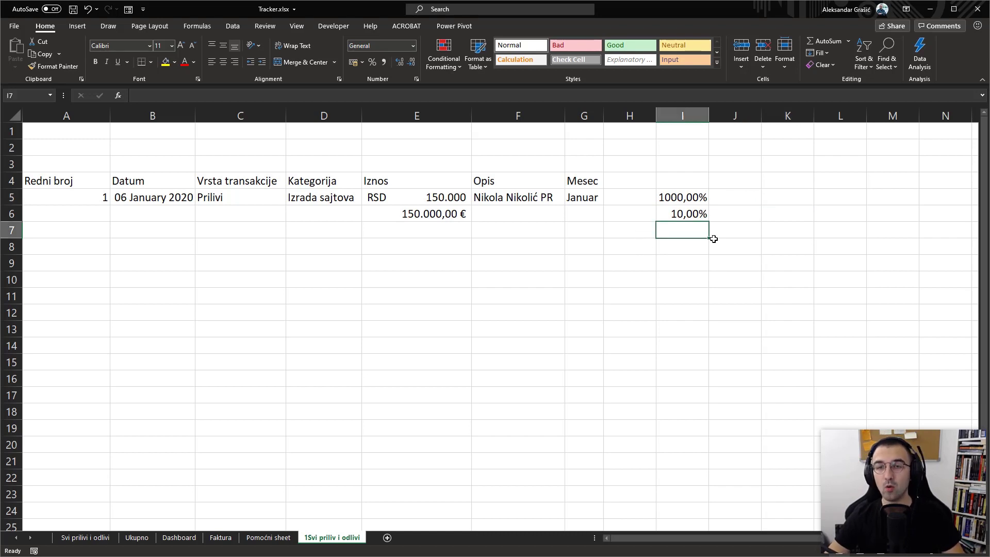
text(10%)
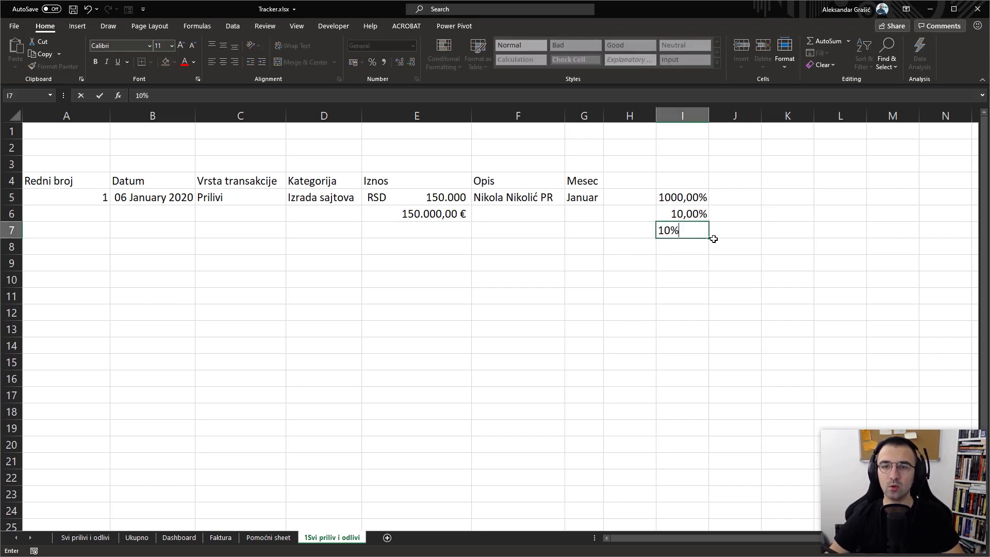
key(Return)
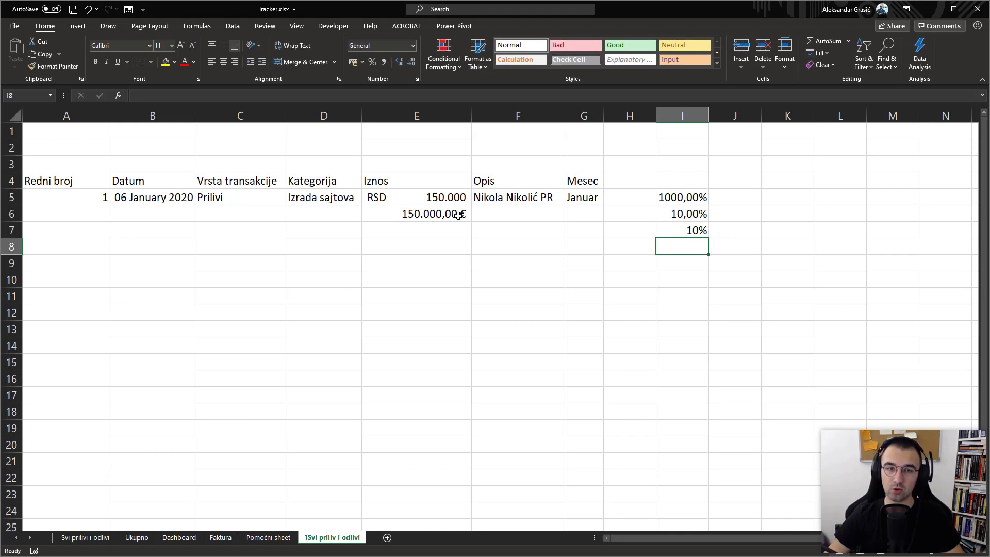
- Enter 'RSD 150000' as text in cell E7
click(387, 211)
click(404, 228)
text(RSD 150000)
key(Return)
click(404, 228)
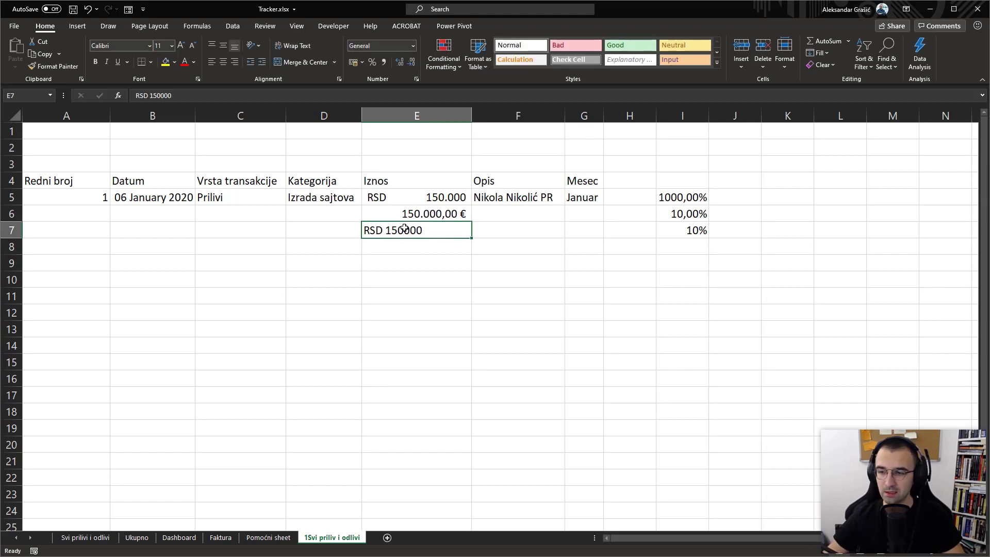
- Enter 10 in I8 and apply the Percentage format, showing 10%
click(667, 230)
click(700, 244)
text(10)
key(Return)
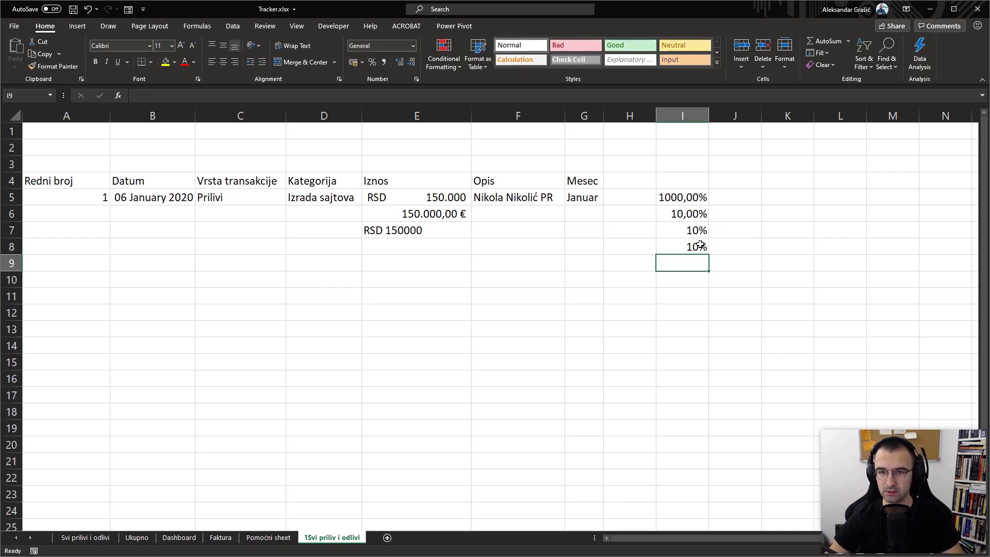
click(769, 242)
click(699, 247)
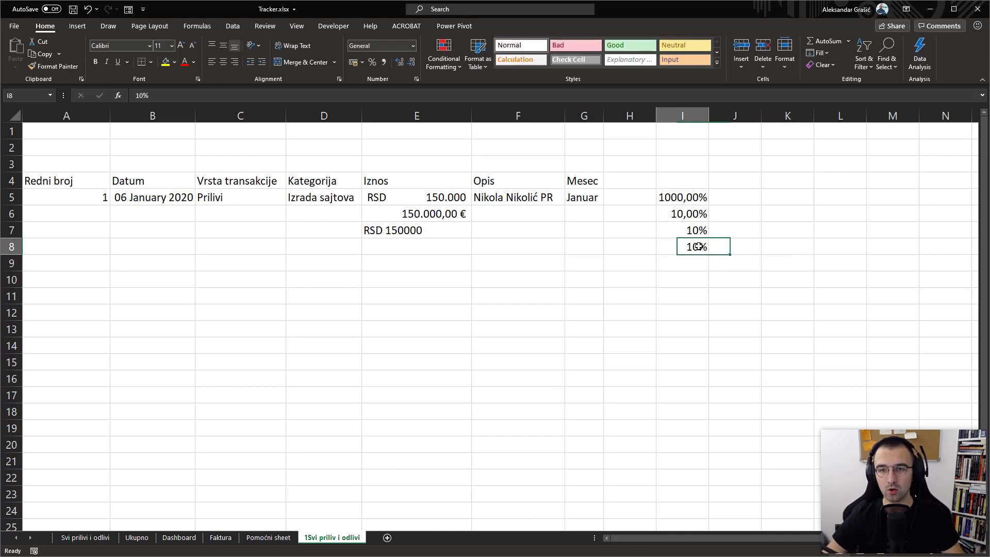
click(413, 45)
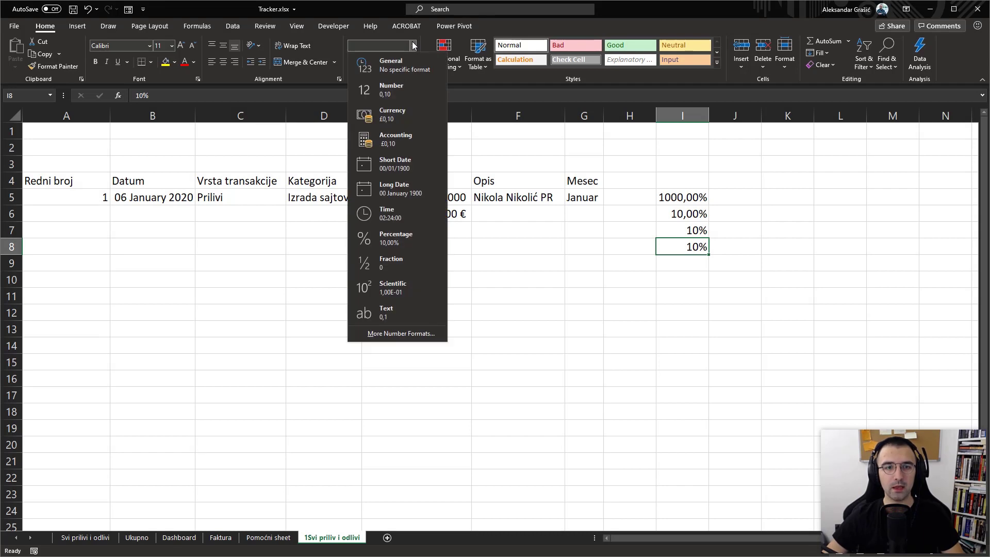
click(407, 239)
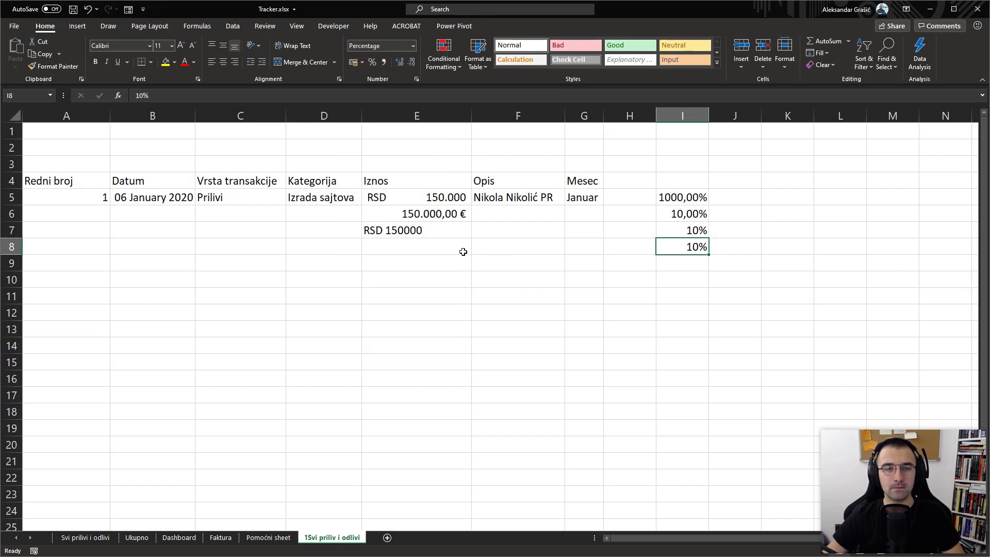
- Select empty cell K9 and bring up the Format Cells dialog with Ctrl+1
click(742, 263)
click(771, 258)
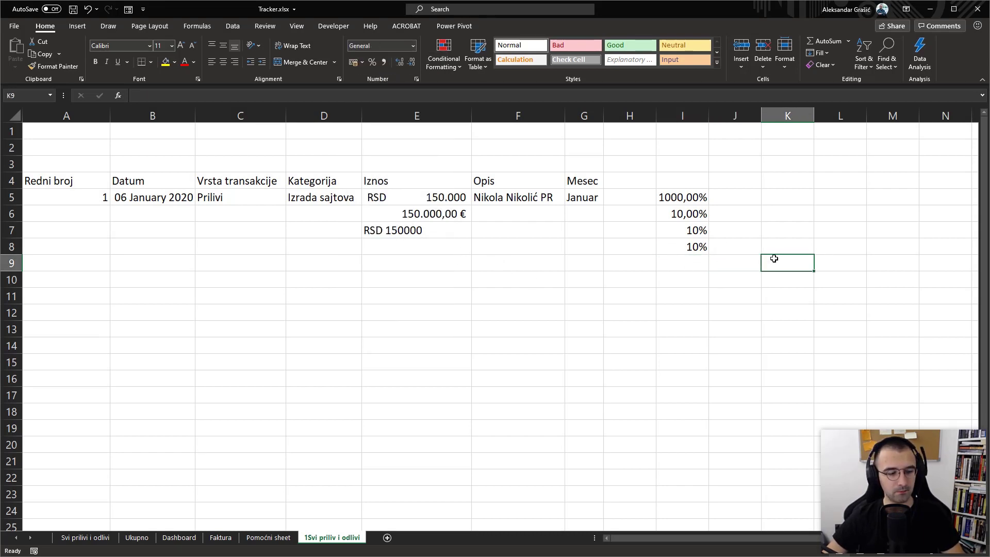
key(ctrl+1)
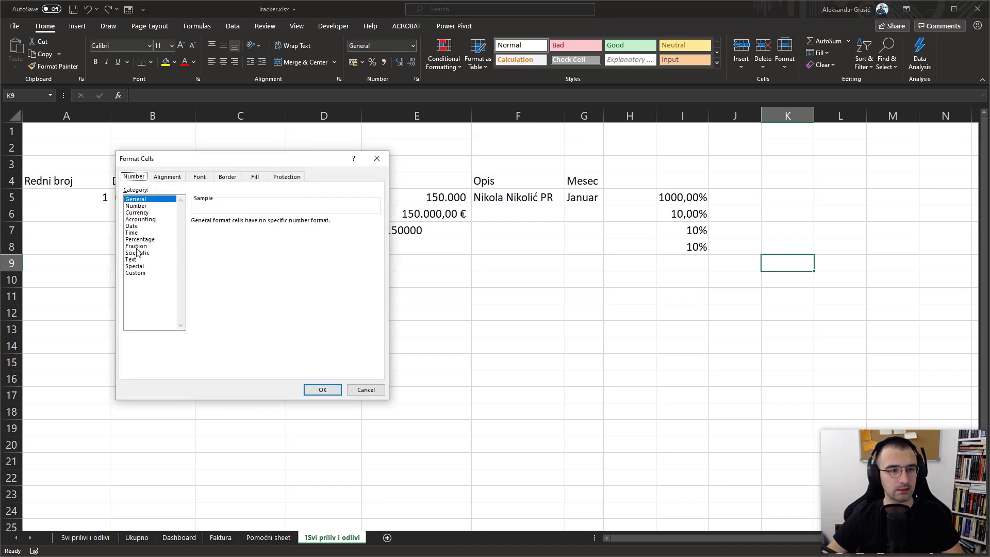
- Preview the Fraction (eighths) and Scientific formats, then cancel without applying
click(137, 246)
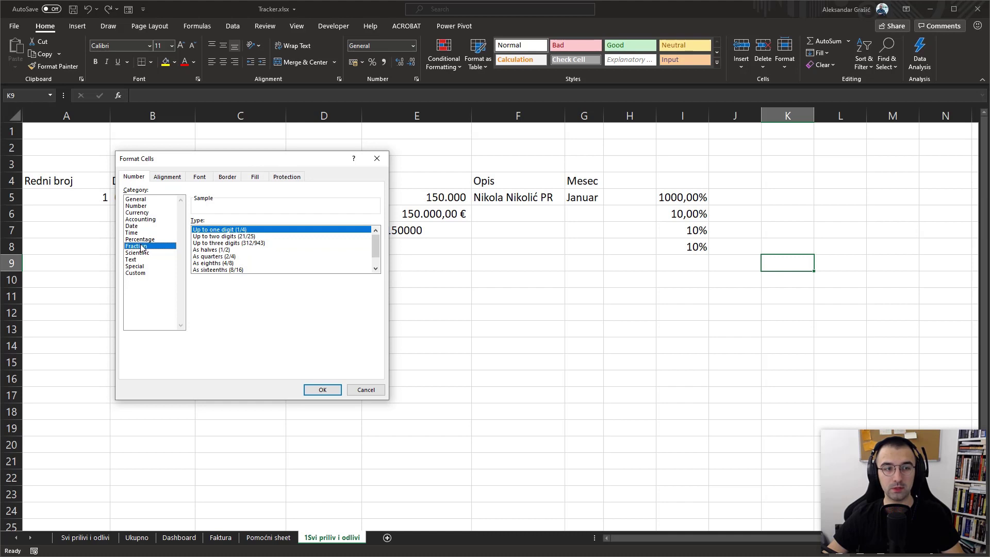
scroll(235, 239, down, 1)
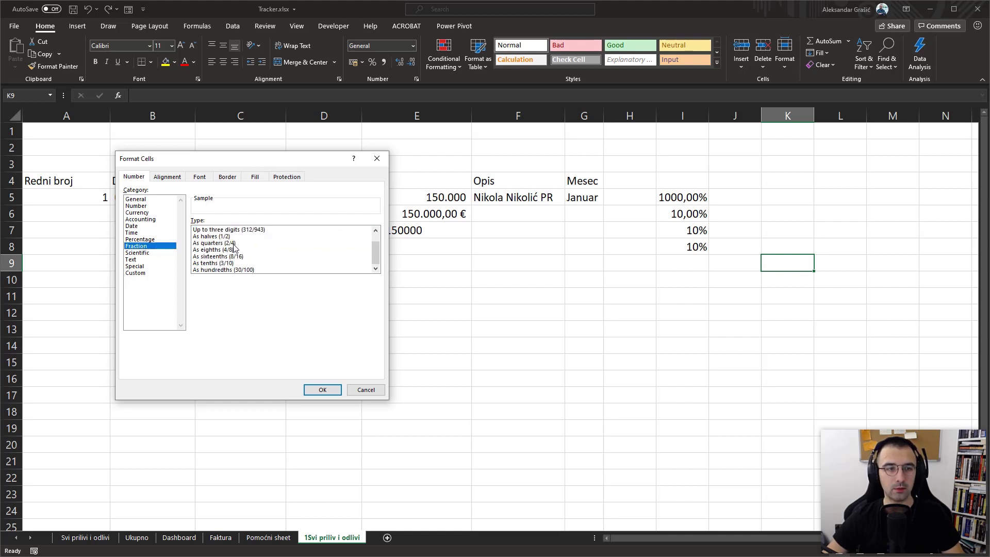
click(250, 252)
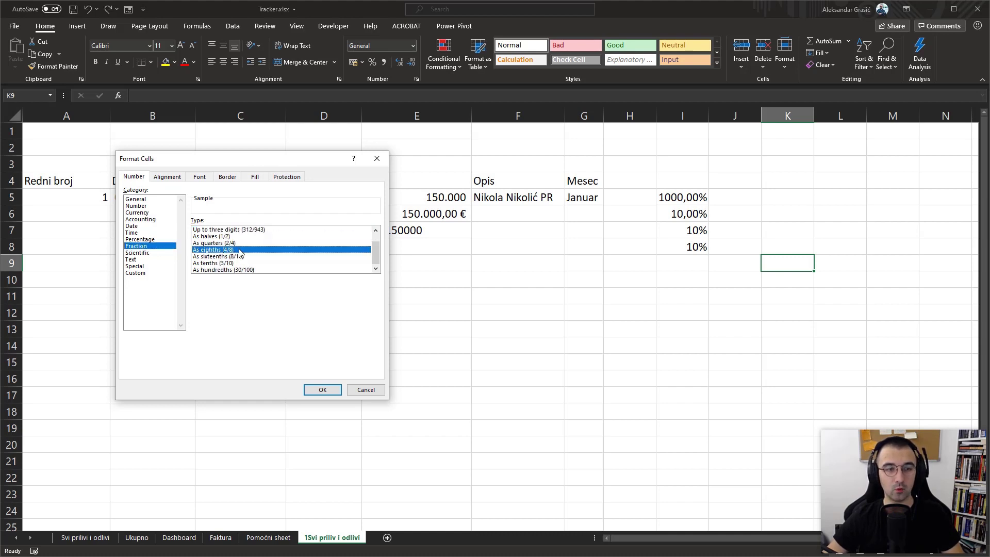
scroll(239, 253, up, 1)
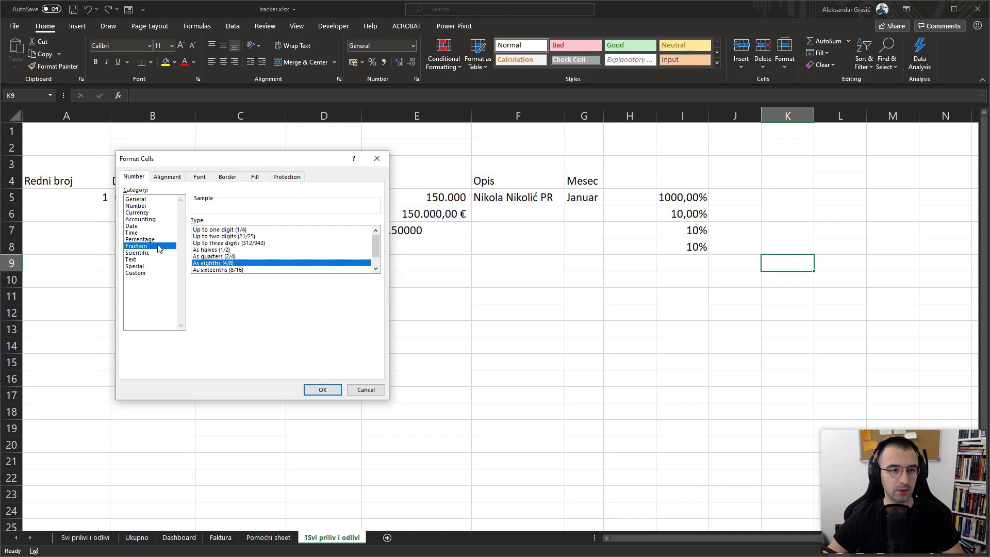
click(144, 254)
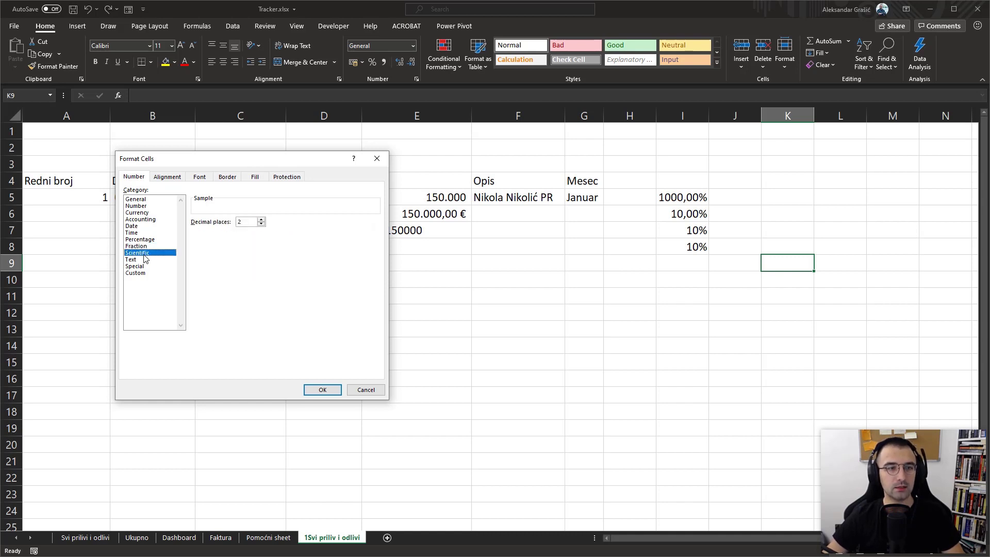
click(366, 390)
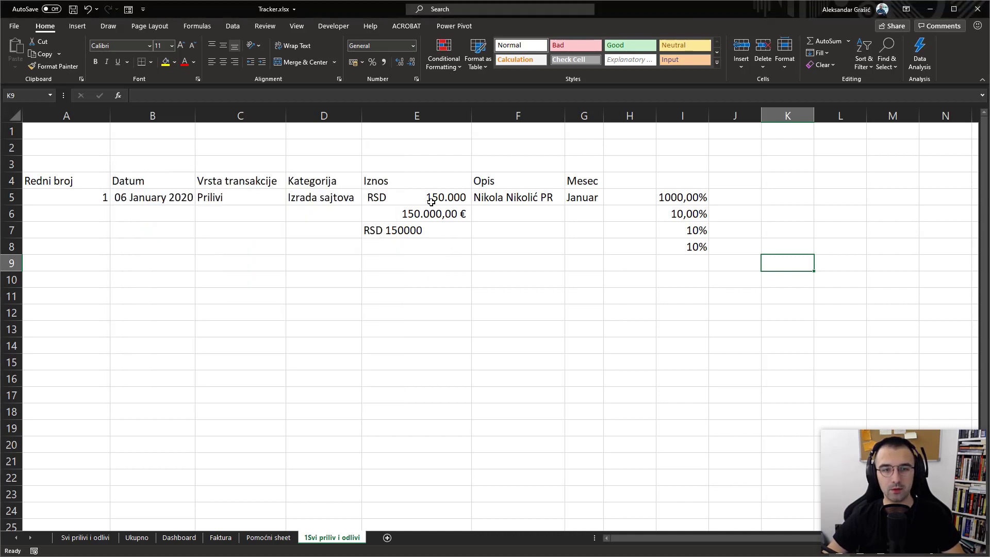
- For the E5 amount, preview the Scientific, Text and Special number formats
click(435, 201)
key(ctrl+1)
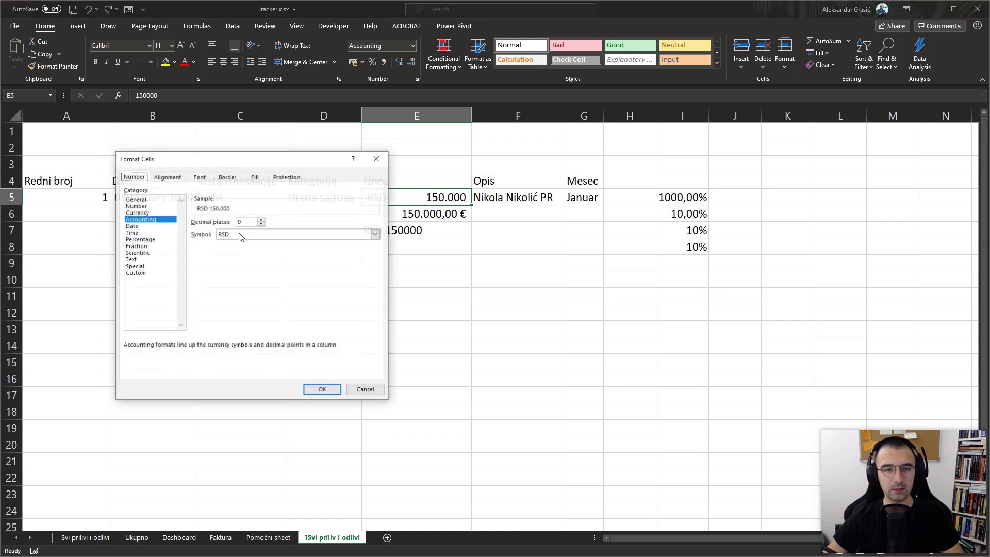
click(143, 252)
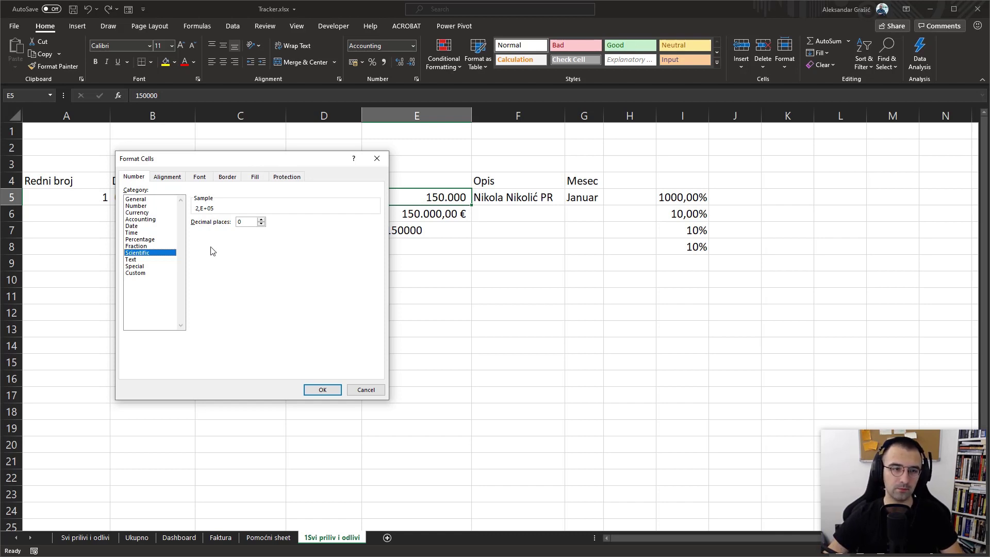
click(135, 260)
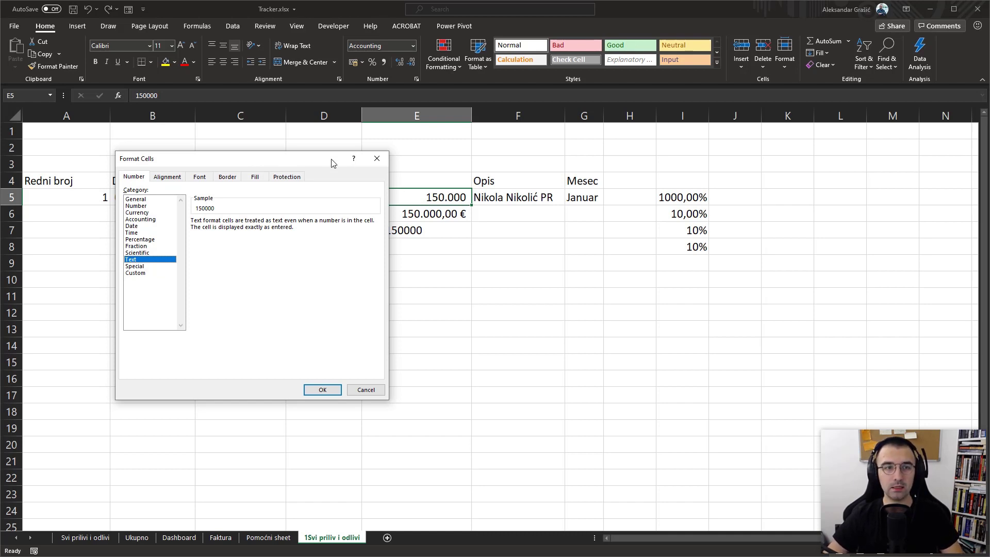
drag(309, 157, 343, 230)
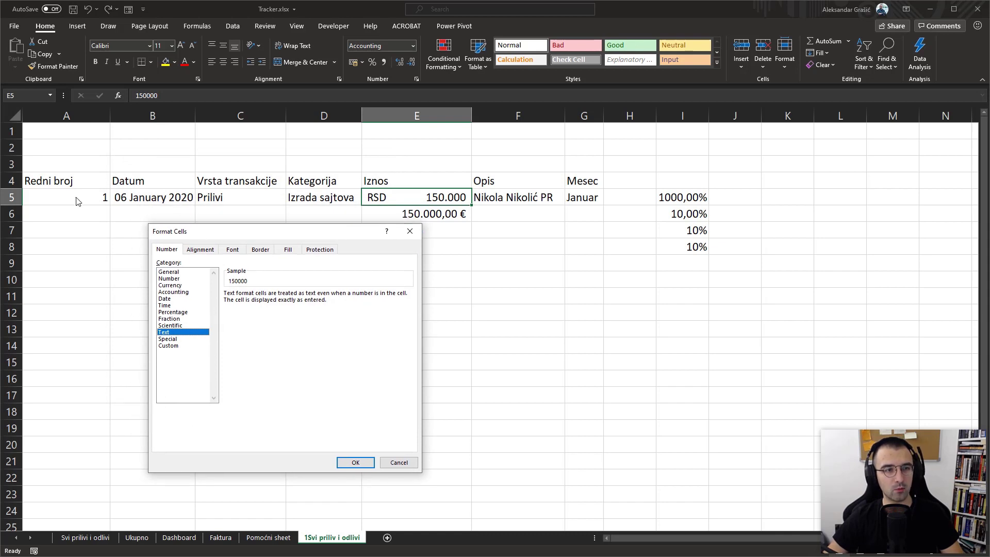
click(170, 339)
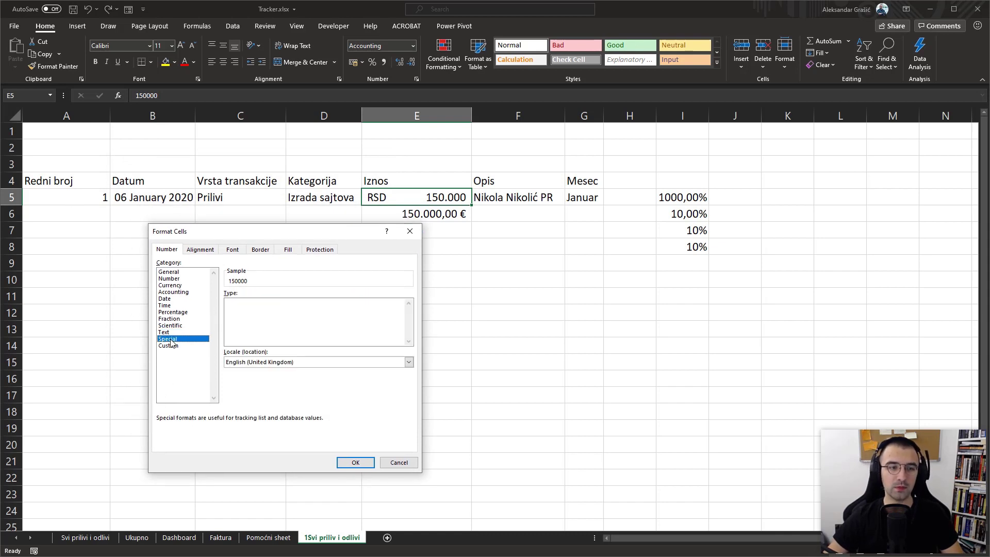
- Browse Custom date codes dd/mm/yy;@, dd/mm/yyyy and dd-mmm, then cancel unchanged
click(170, 346)
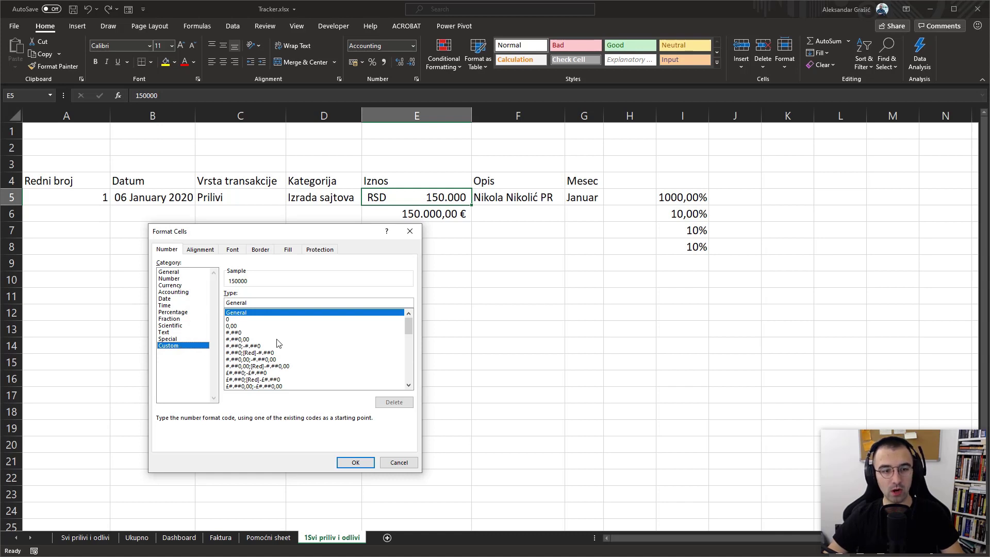
scroll(396, 338, down, 5)
scroll(396, 340, down, 5)
scroll(395, 361, down, 5)
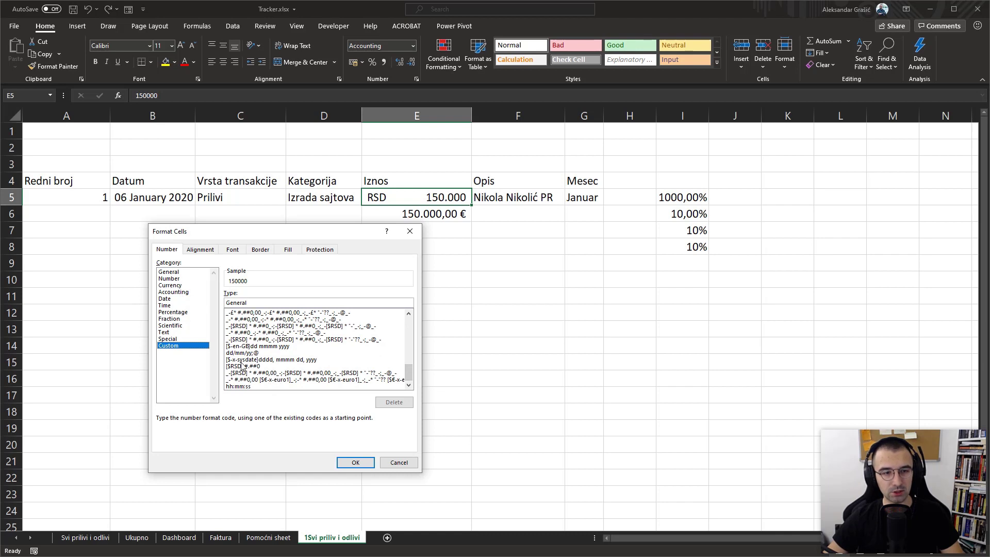
click(238, 353)
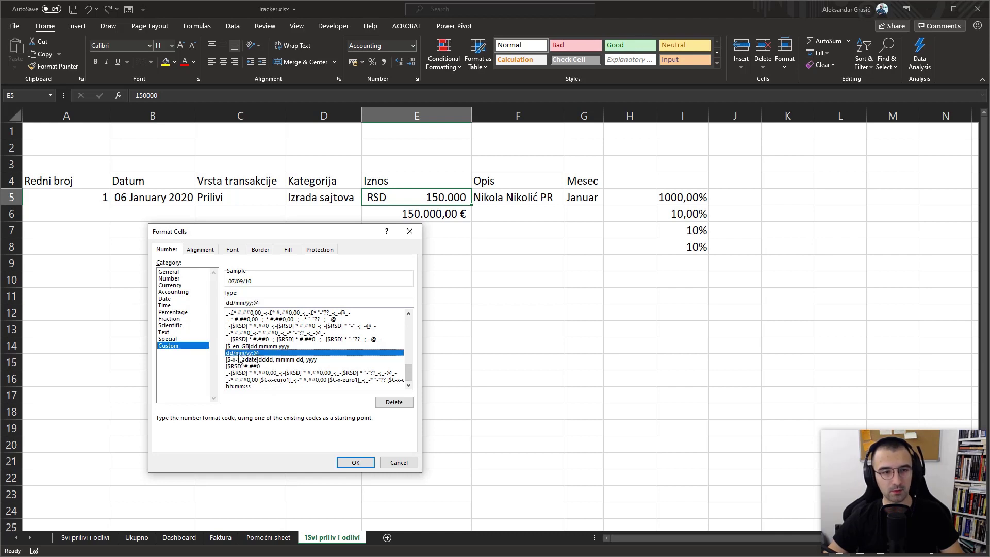
scroll(247, 359, up, 3)
scroll(247, 358, up, 1)
scroll(247, 356, up, 1)
scroll(248, 356, up, 1)
click(248, 334)
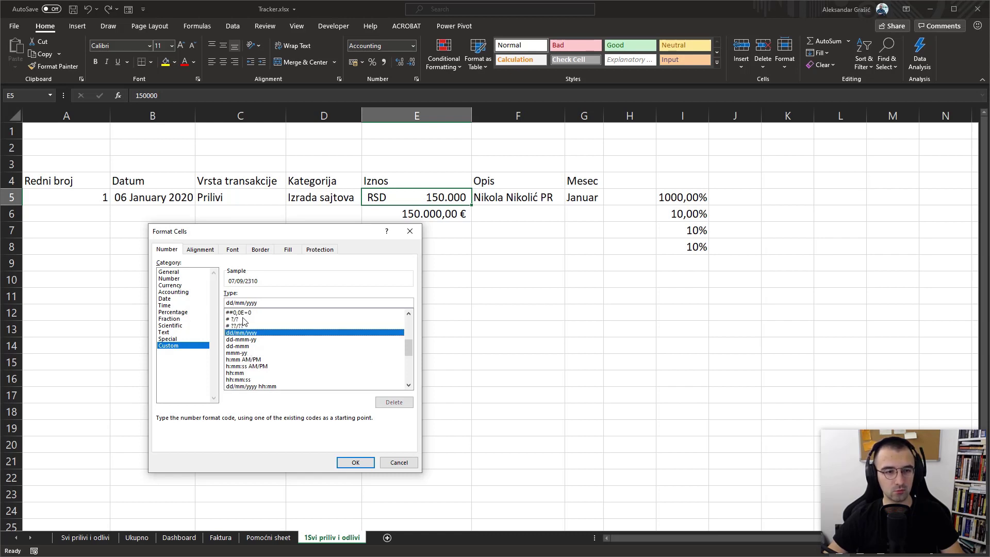
click(257, 346)
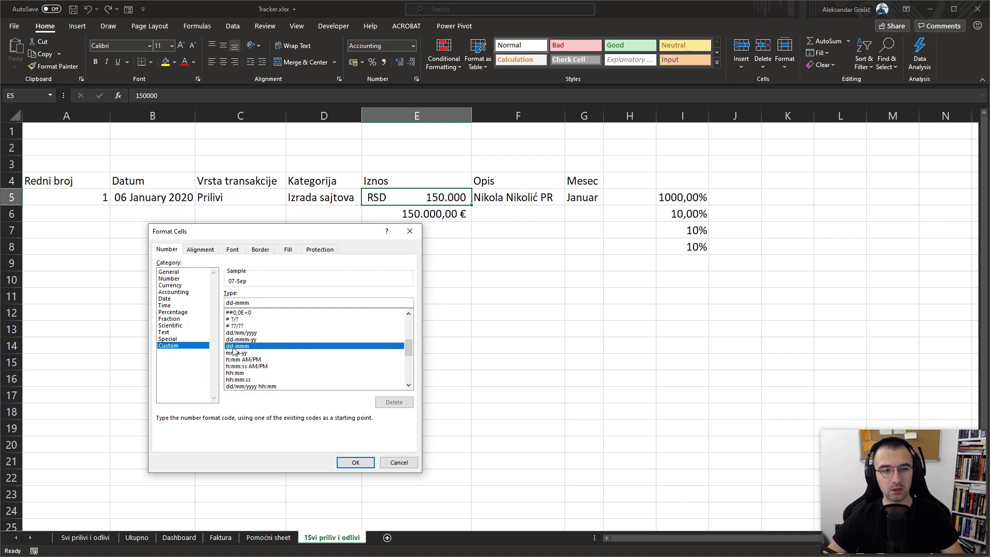
click(399, 462)
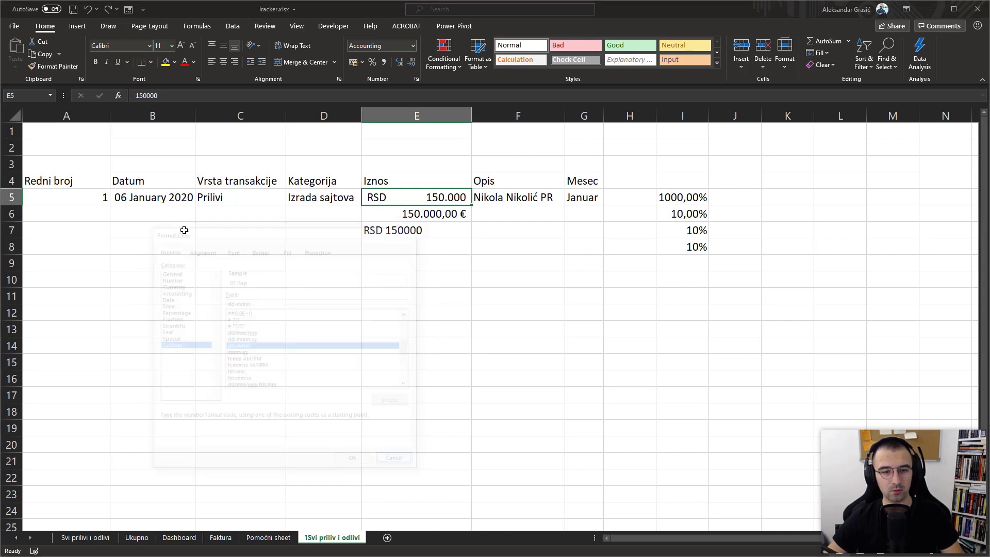
- Give the B5 date the custom dd-mmm format so it displays 06-Jan
click(149, 200)
key(ctrl+1)
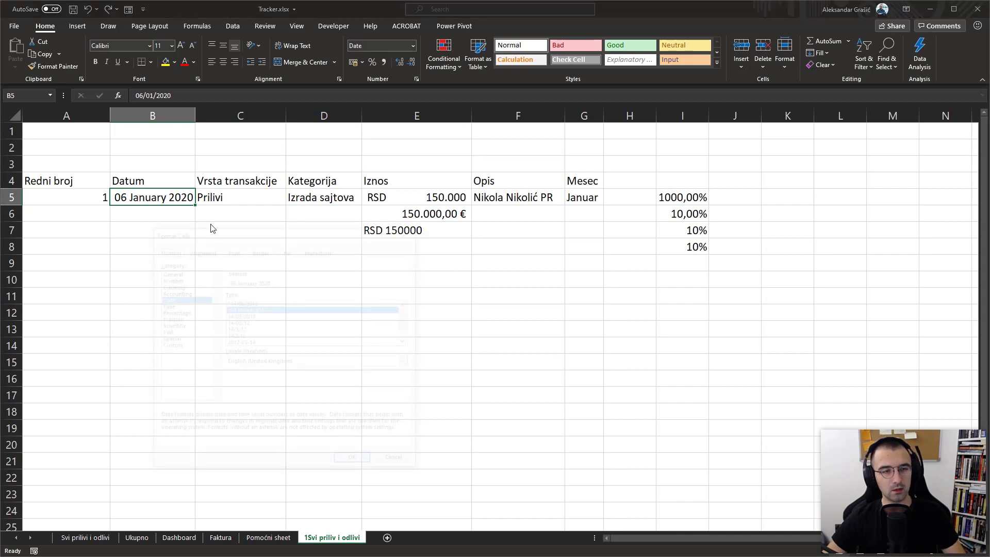
click(168, 346)
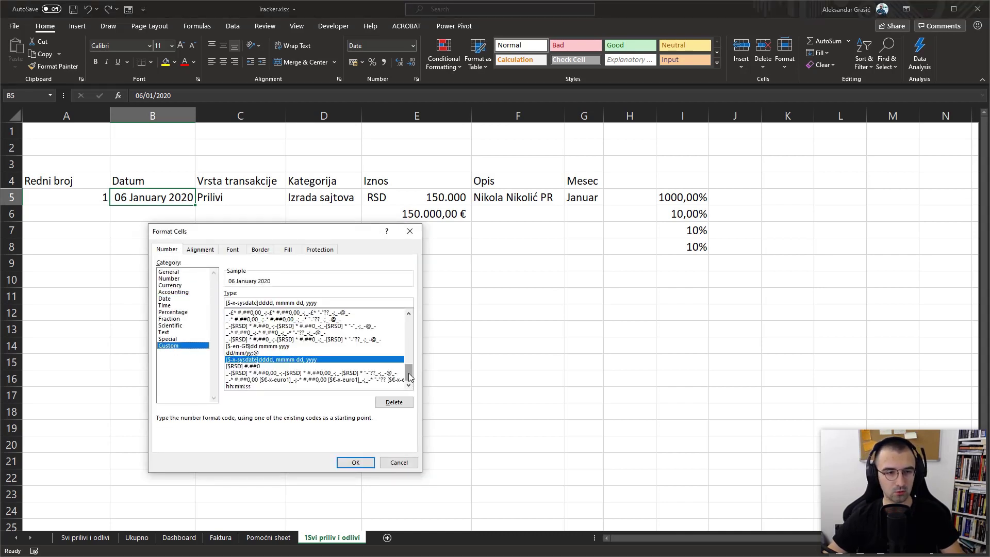
click(164, 298)
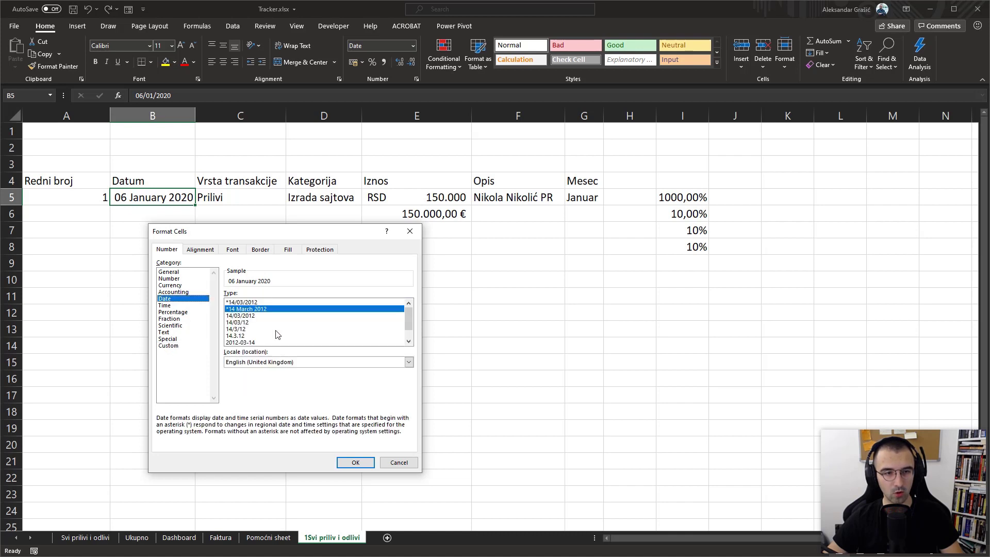
scroll(403, 330, down, 1)
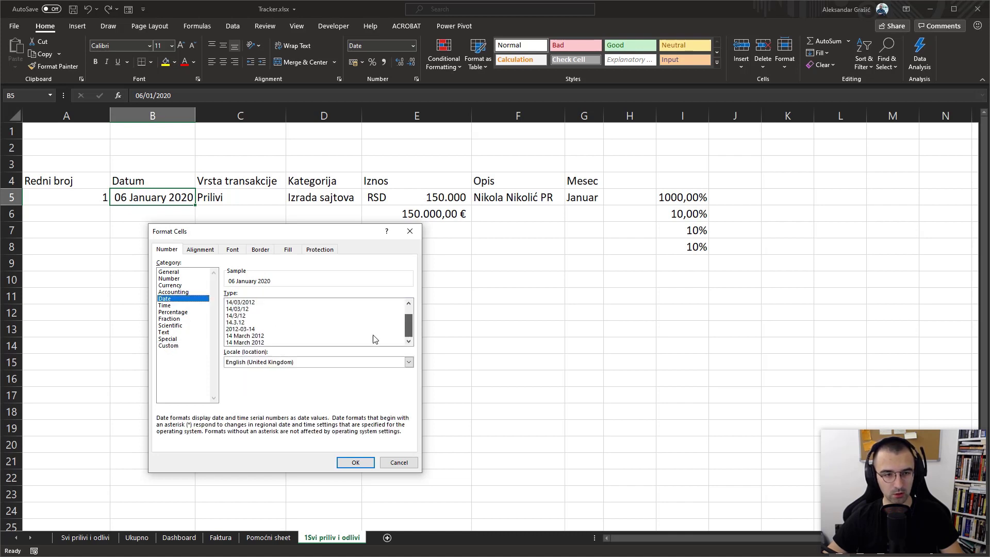
scroll(402, 325, up, 1)
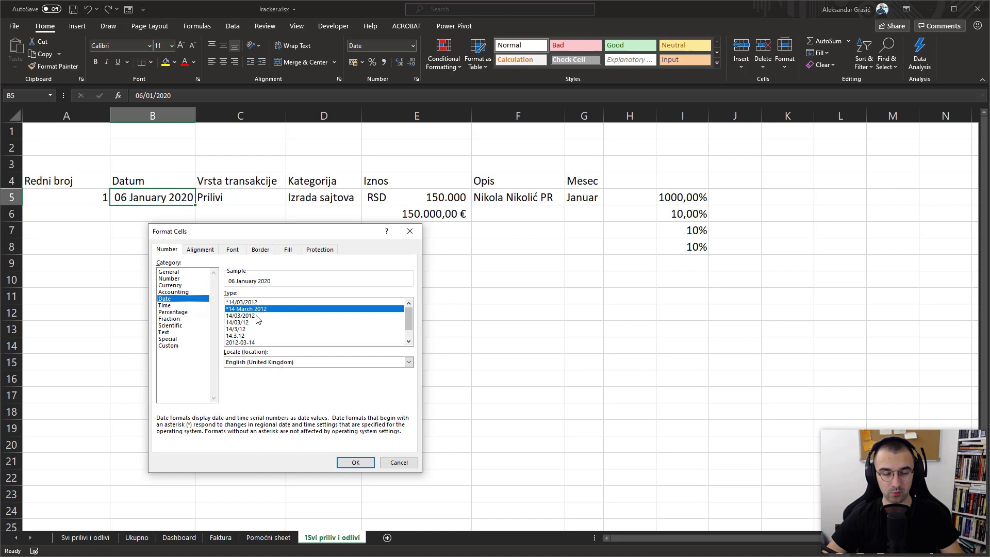
click(170, 345)
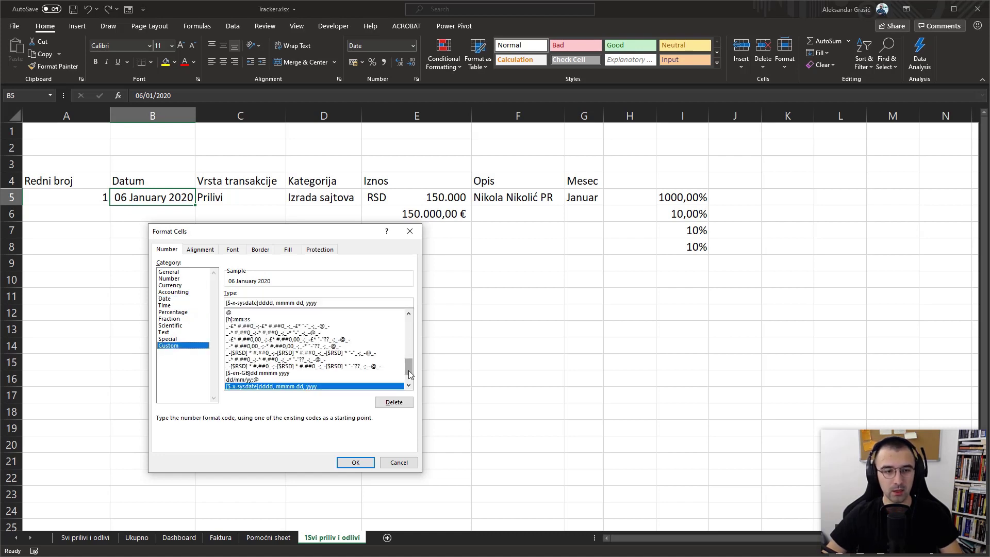
drag(411, 373, 410, 349)
click(310, 346)
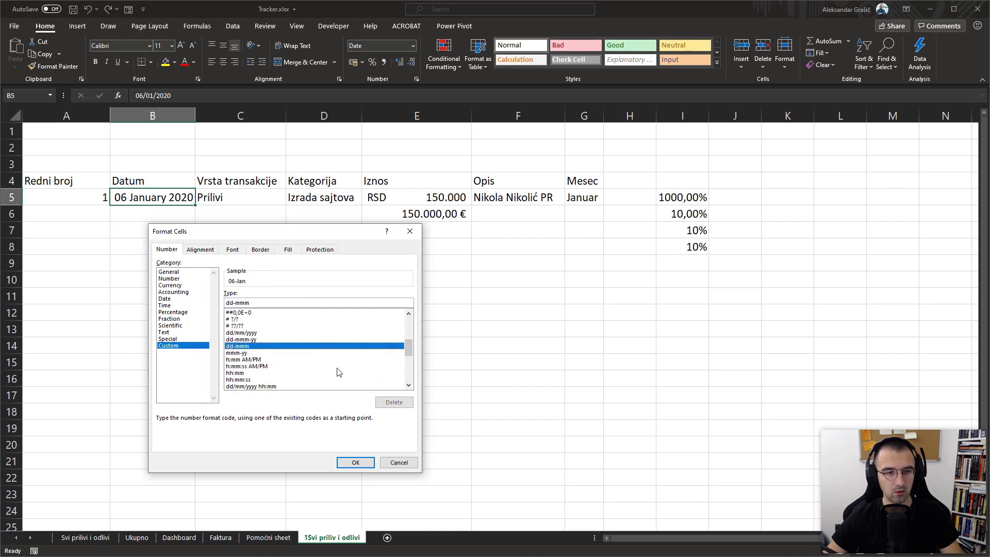
click(355, 462)
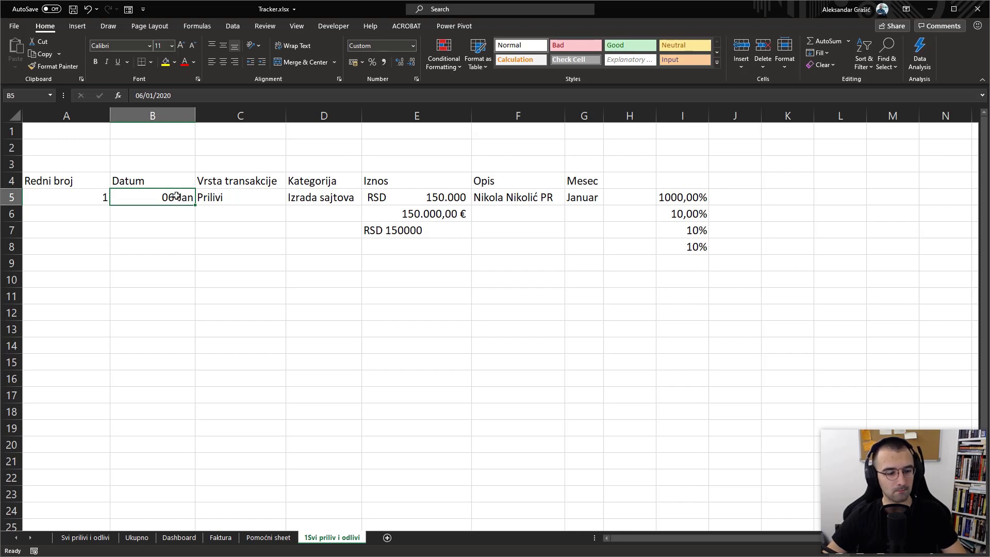
key(ctrl+1)
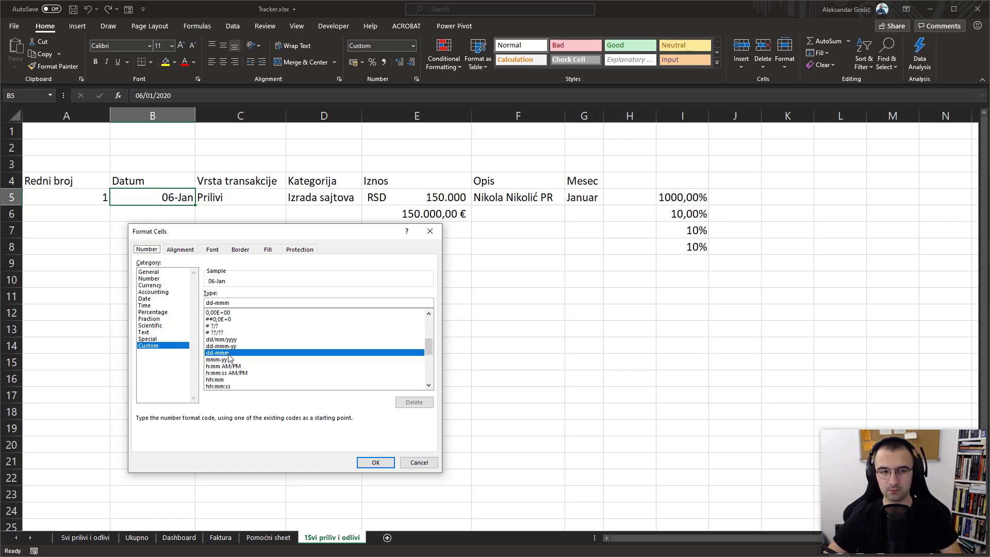
- Compare the Special and Custom categories, then apply Special so B5 shows 43836
click(164, 340)
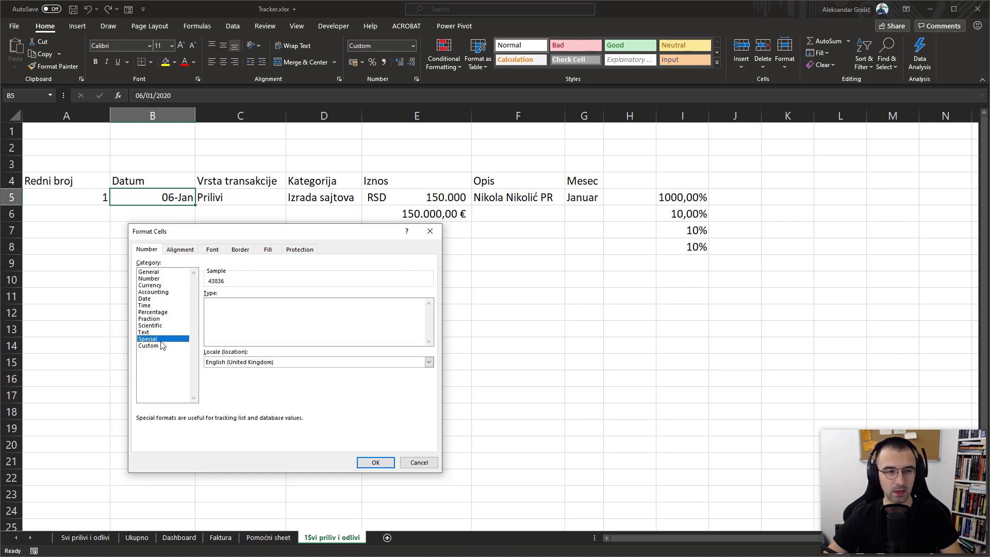
click(159, 346)
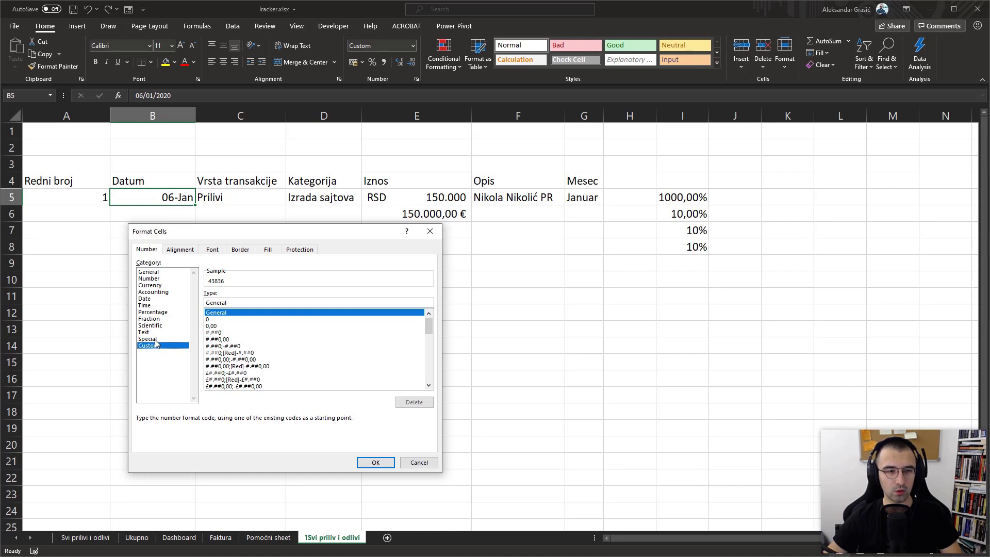
click(156, 339)
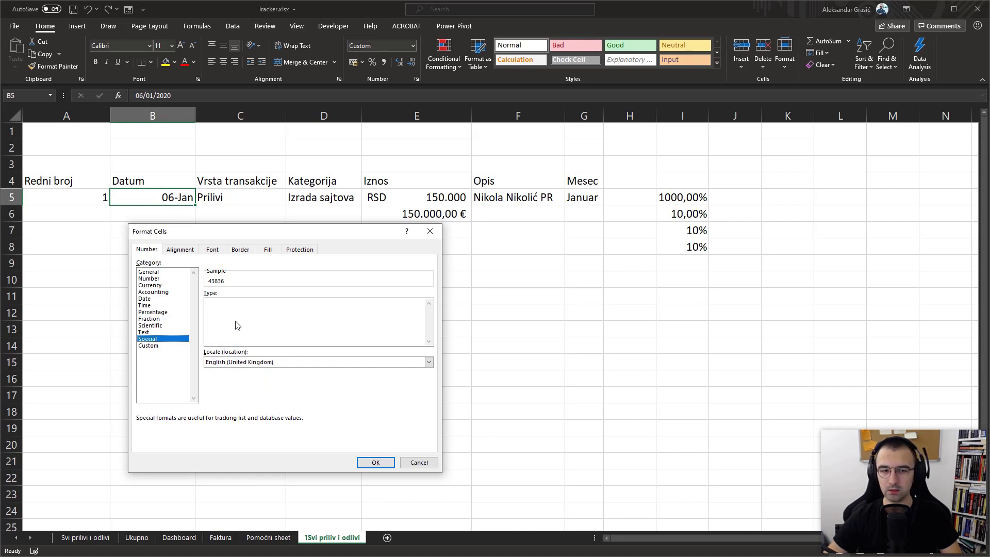
click(375, 462)
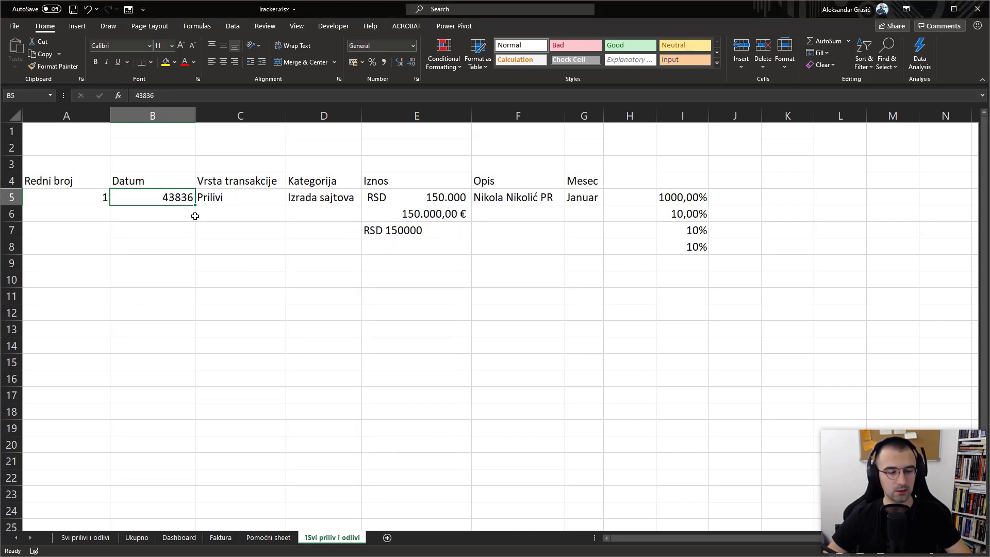
key(ctrl+1)
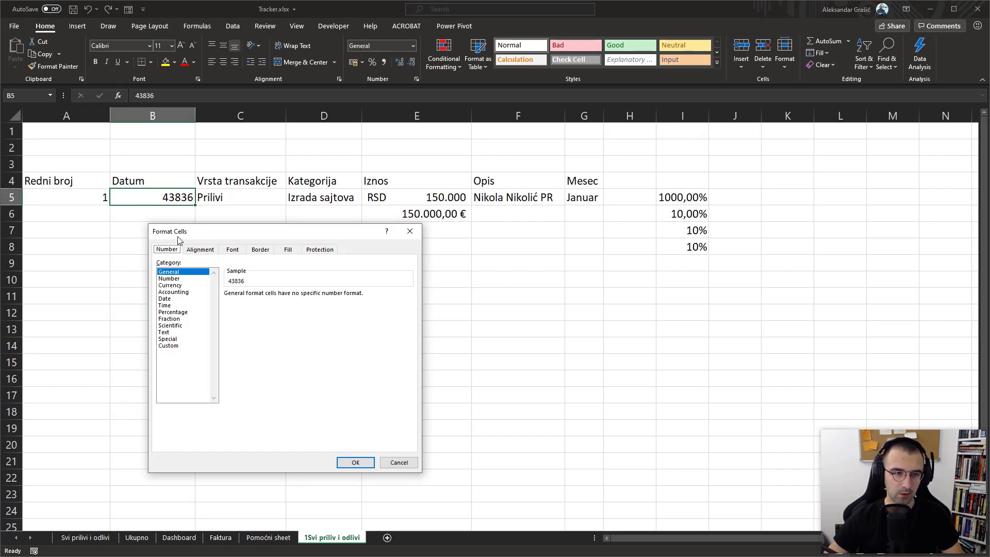
click(212, 253)
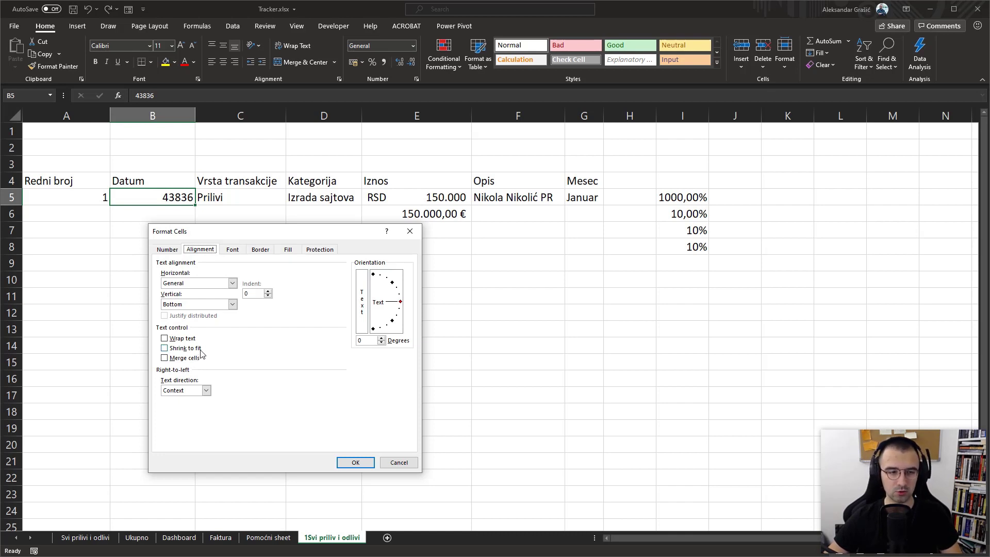
click(234, 251)
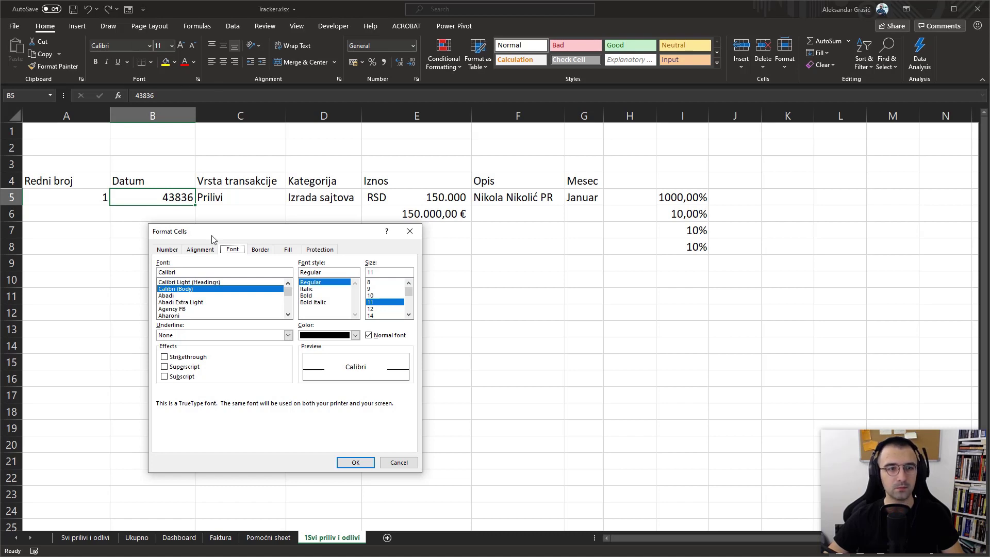
click(209, 249)
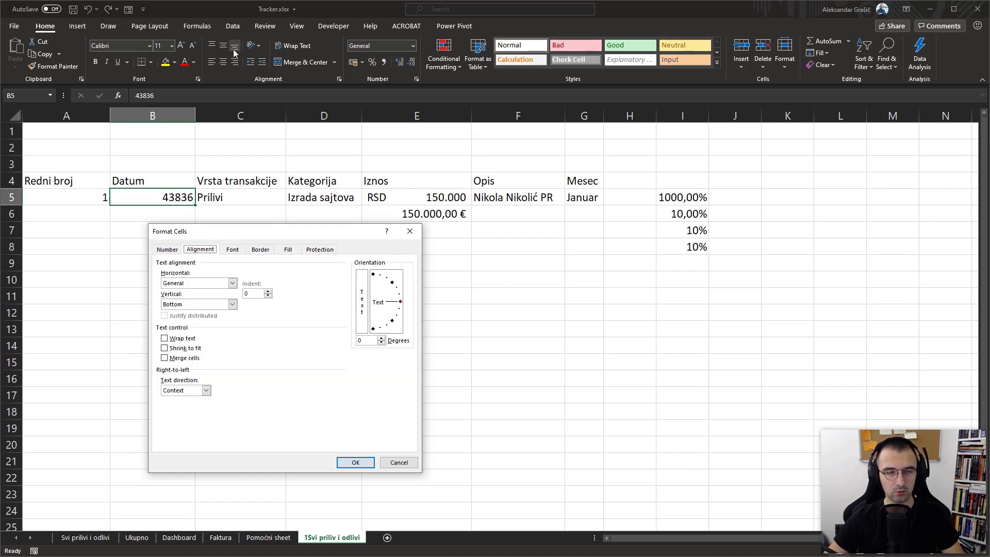
click(261, 249)
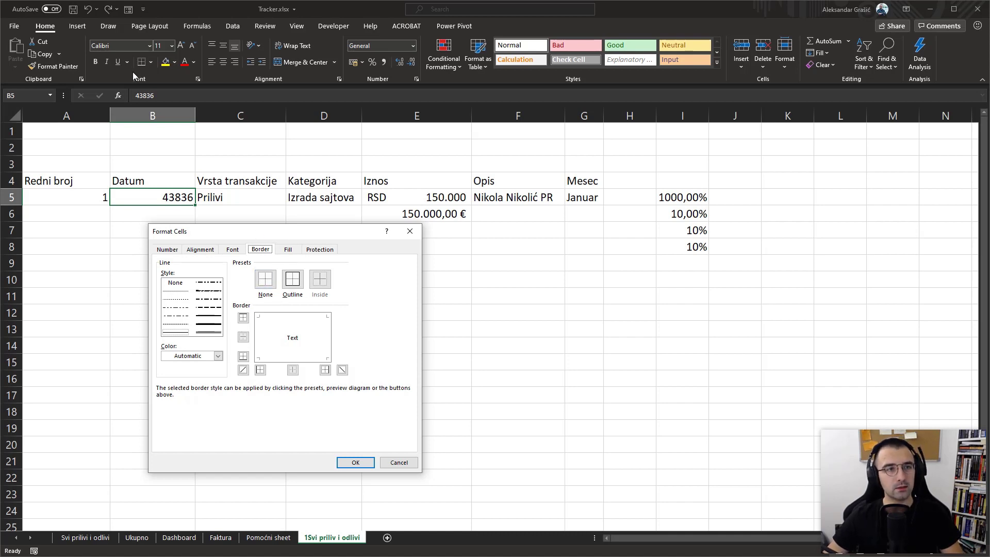
click(287, 250)
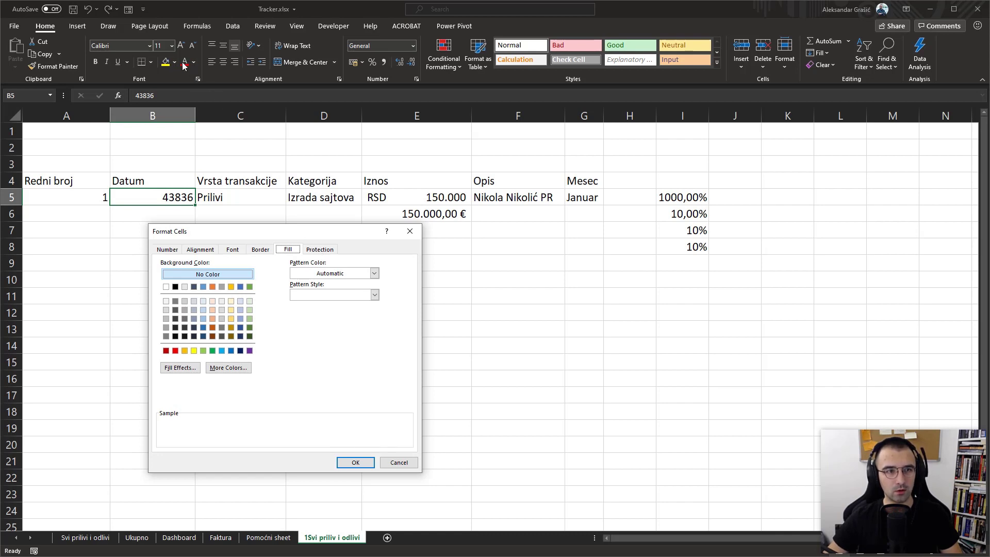
click(319, 250)
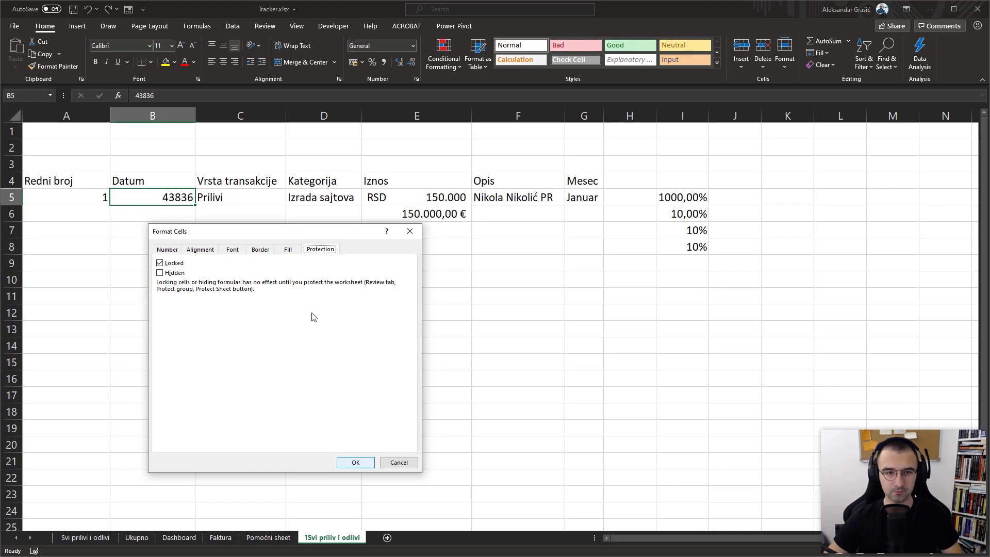
click(180, 249)
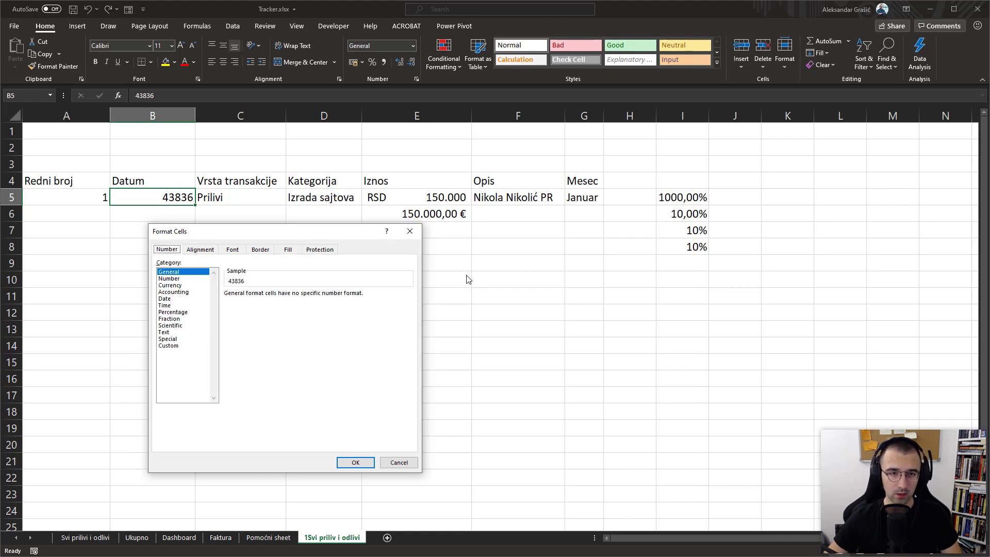
click(410, 231)
click(451, 332)
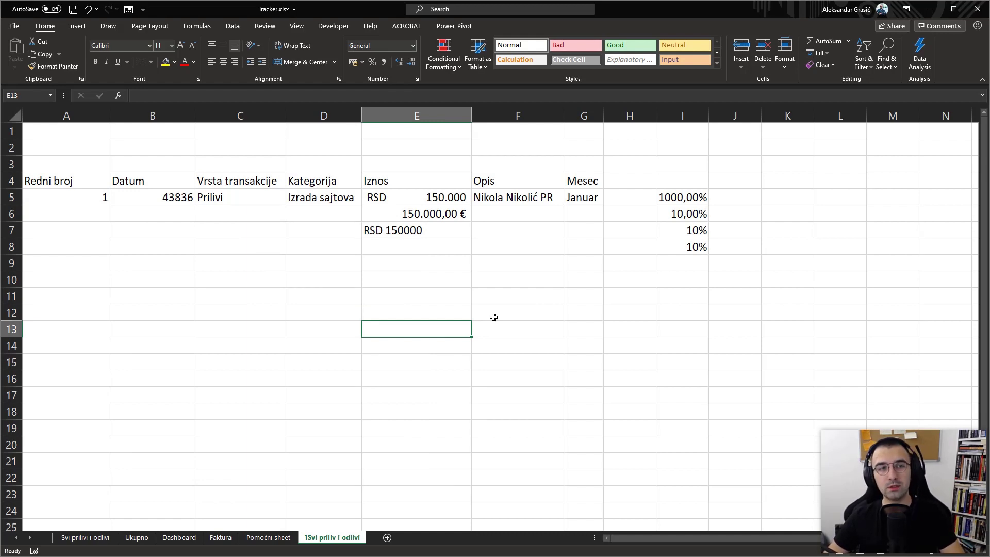
click(483, 278)
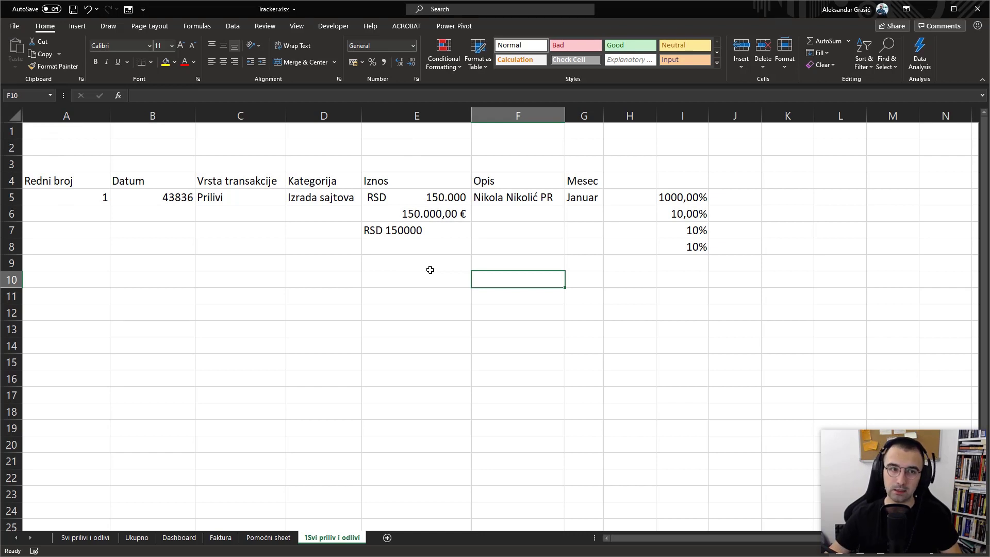
click(98, 111)
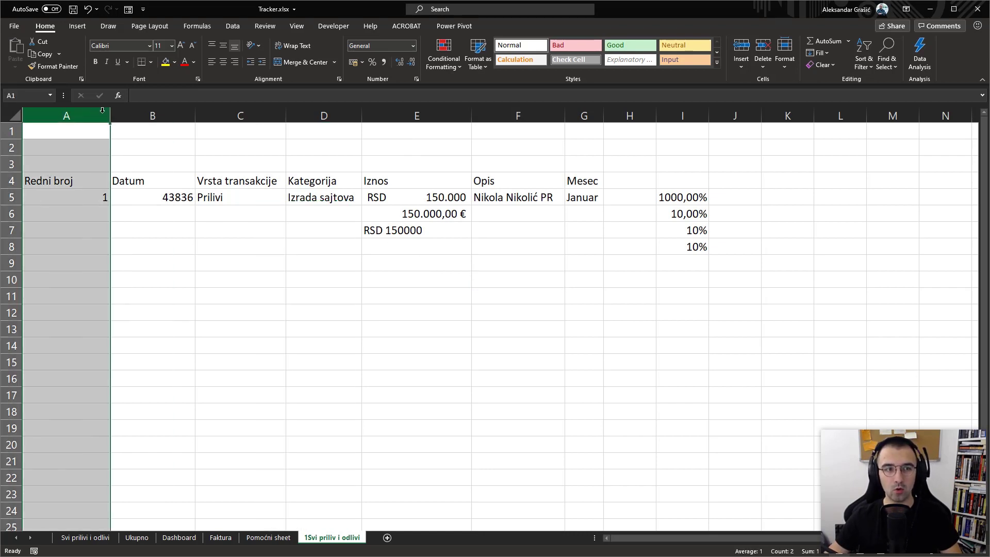
click(74, 245)
click(255, 291)
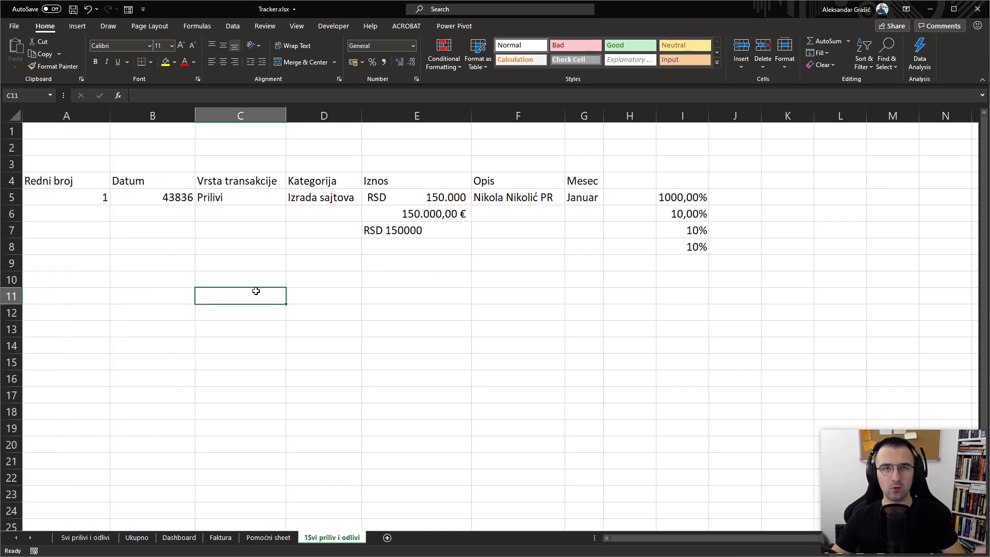